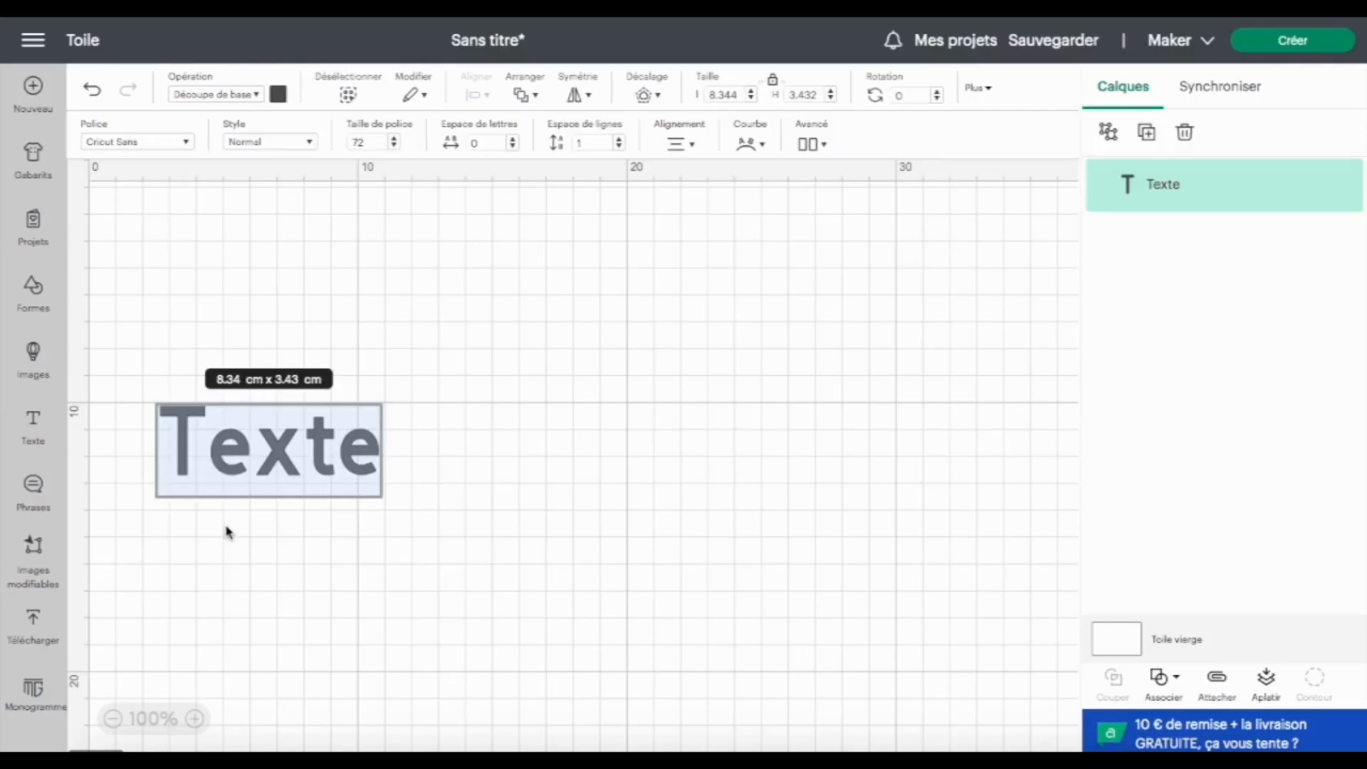
Change the placeholder text to the single letter C and set its font to Athelas
left_click(186, 145)
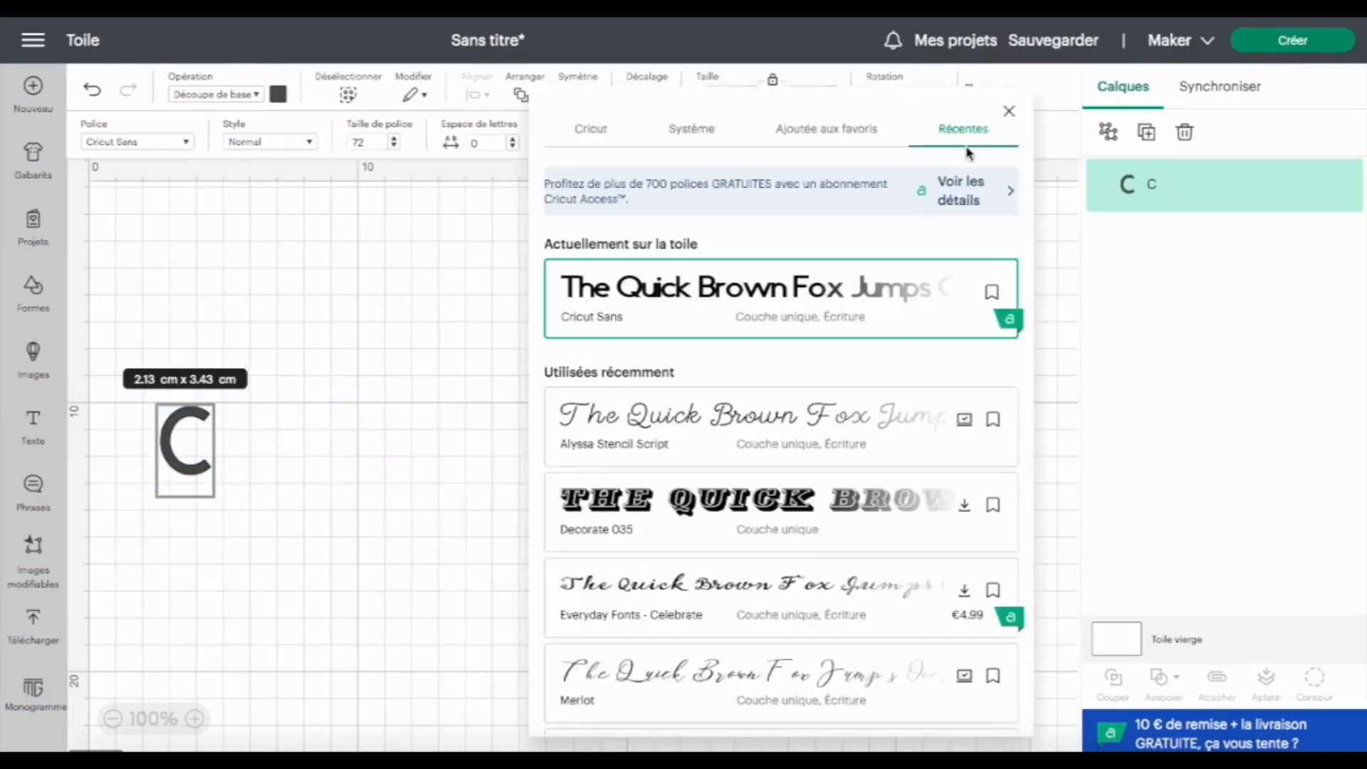
scroll(726, 582, "down", 3)
scroll(726, 583, "down", 2)
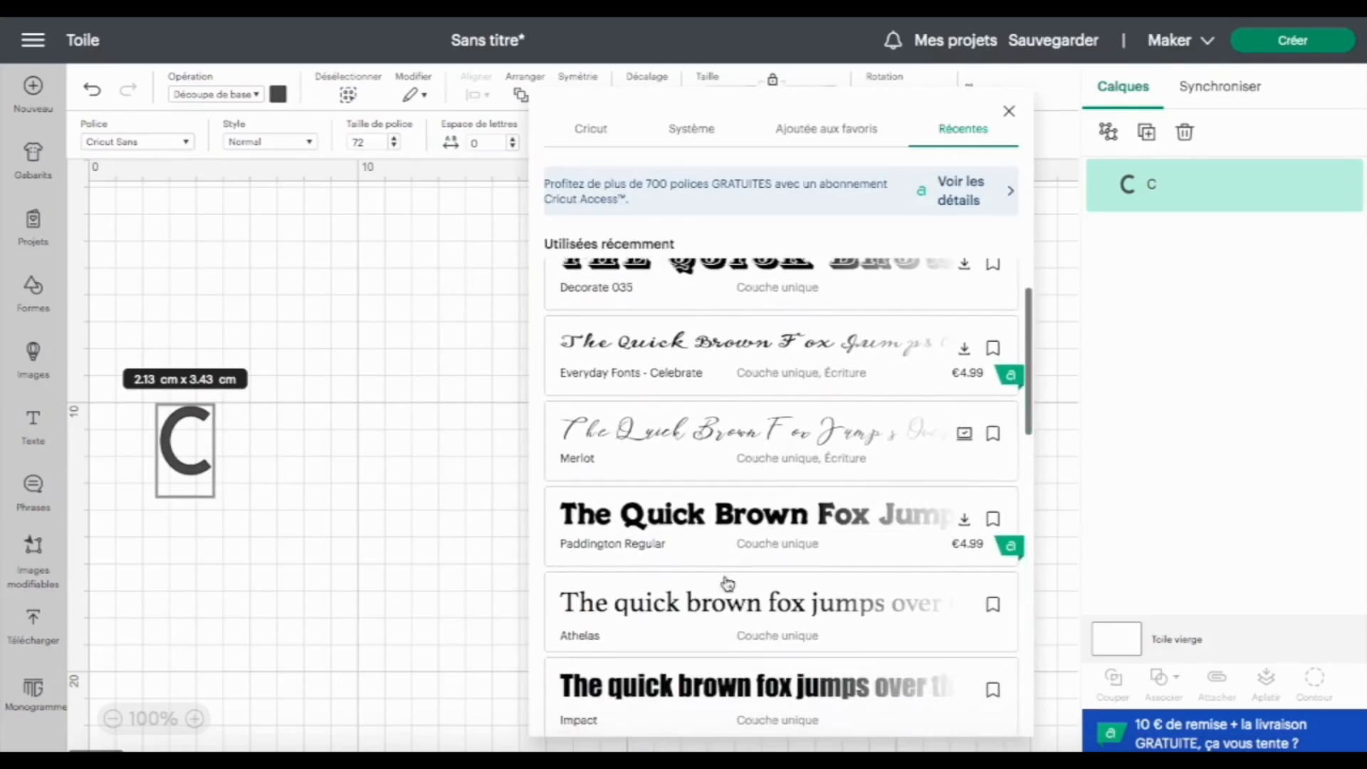
left_click(726, 582)
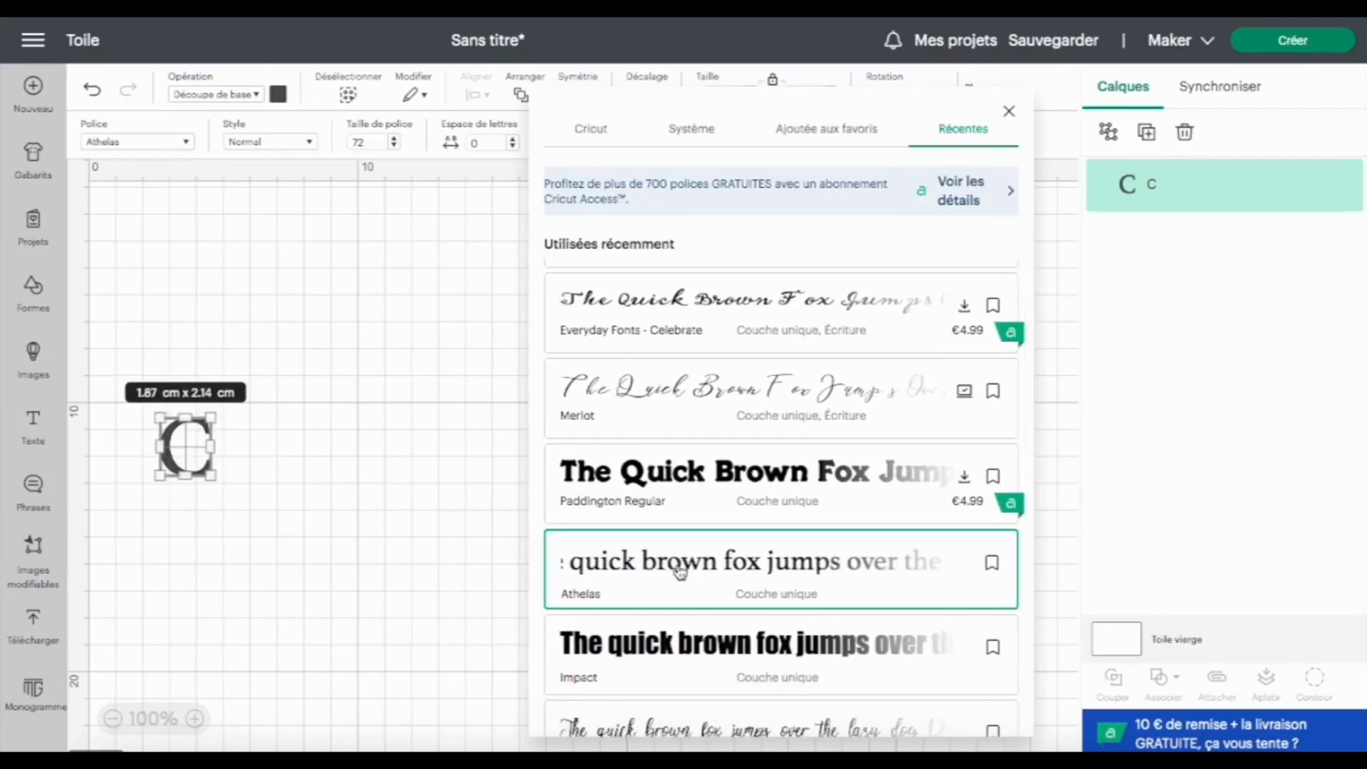
left_click(1010, 124)
left_click(1010, 114)
Enlarge the letter C to about 16 × 18.3 cm and place it in the right part of the canvas grid
left_click_drag(211, 419, 437, 270)
left_click_drag(202, 378, 804, 422)
left_click_drag(721, 531, 580, 647)
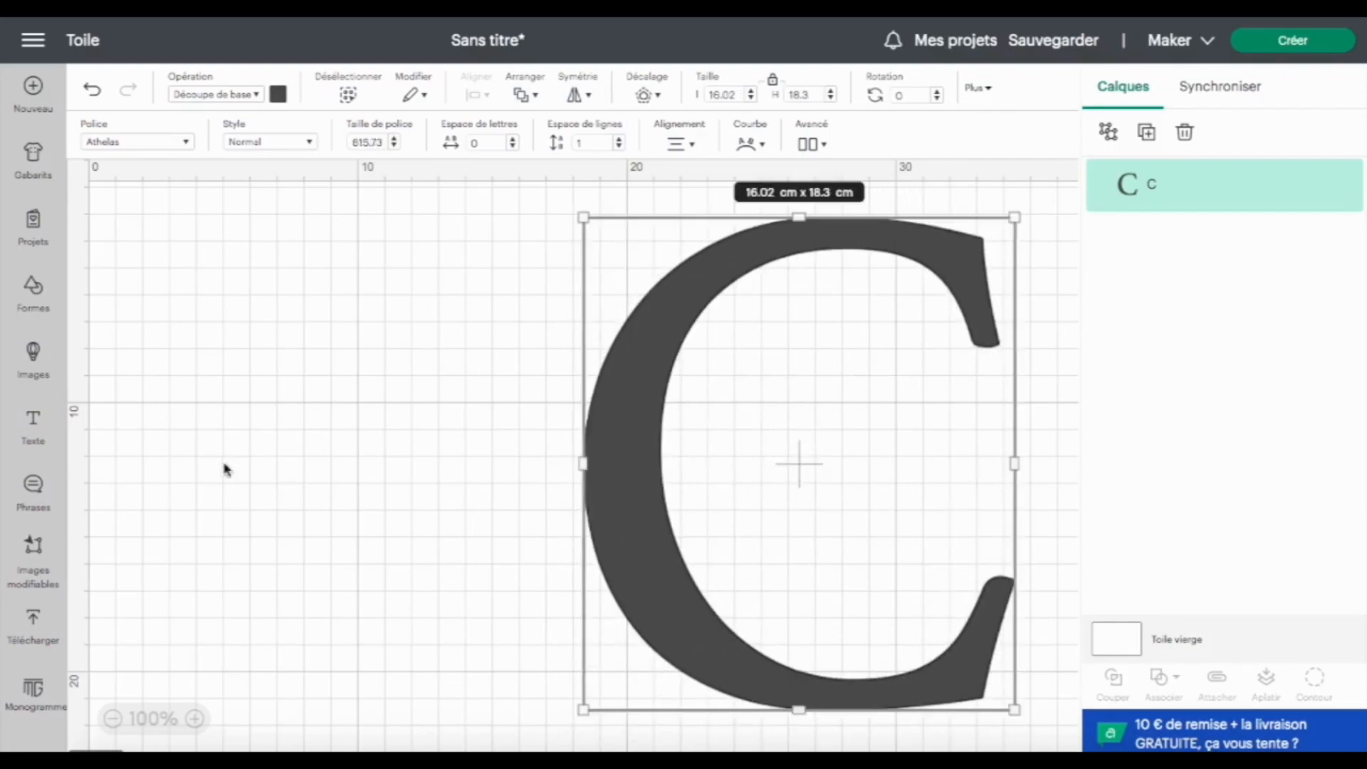
Search the Free image category for "papillon" and select the orange and yellow monarch butterfly
left_click(31, 362)
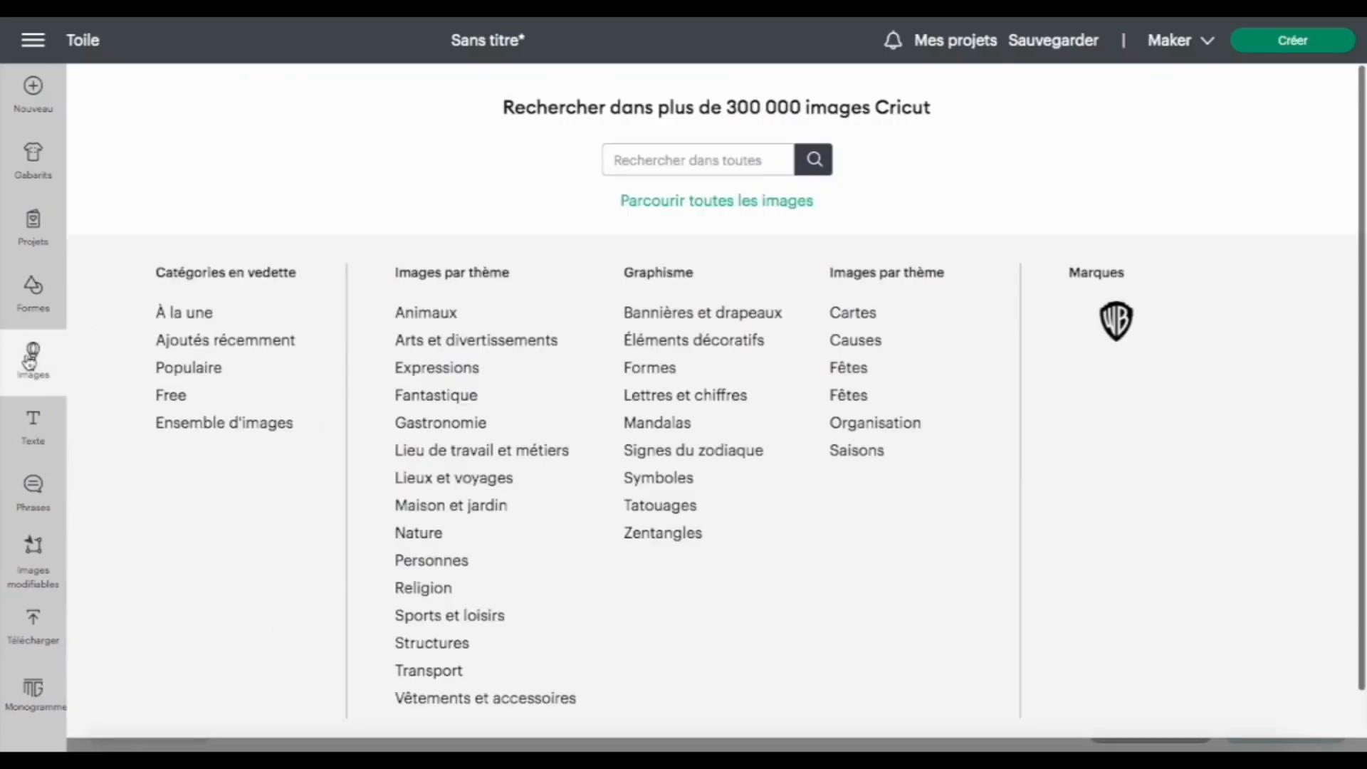
left_click(171, 396)
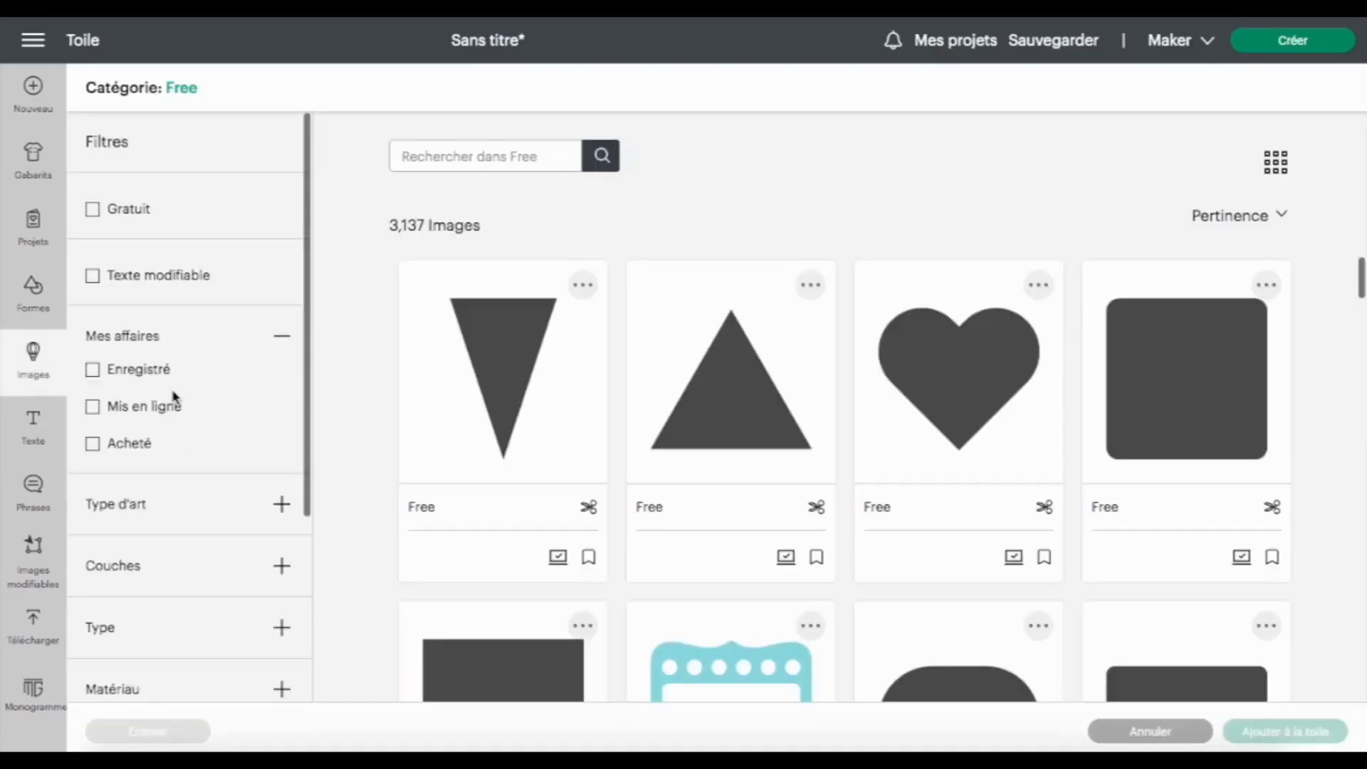
type("papillon")
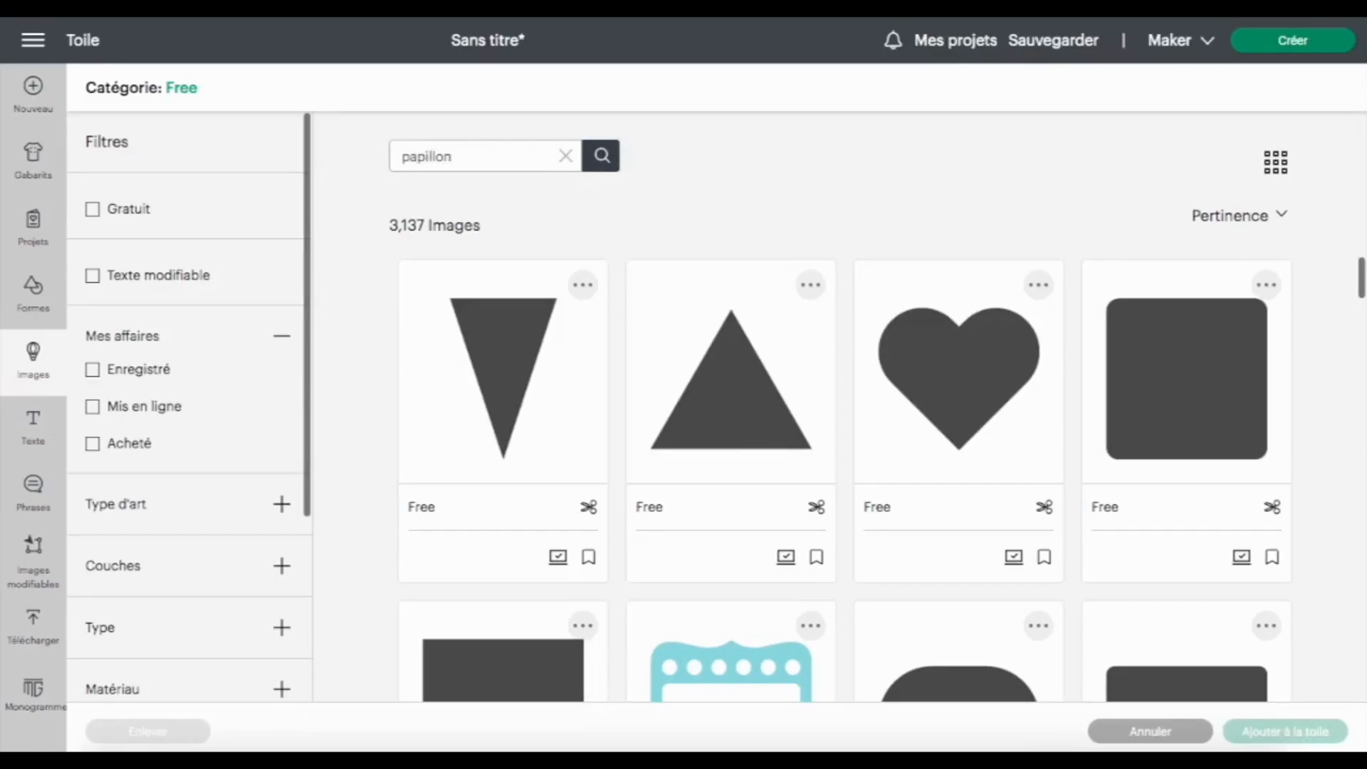
key("Return")
scroll(694, 520, "down", 4)
scroll(694, 519, "down", 8)
scroll(694, 520, "down", 8)
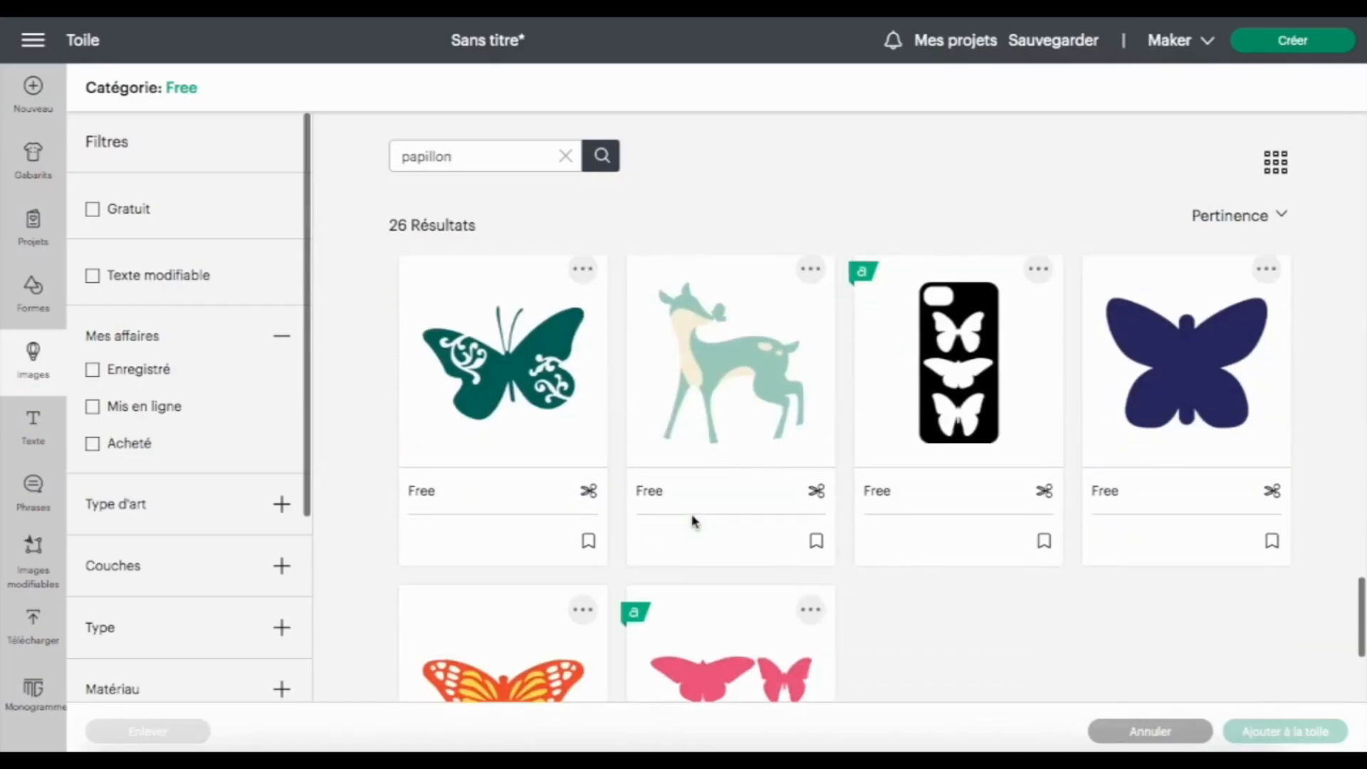
scroll(694, 520, "down", 3)
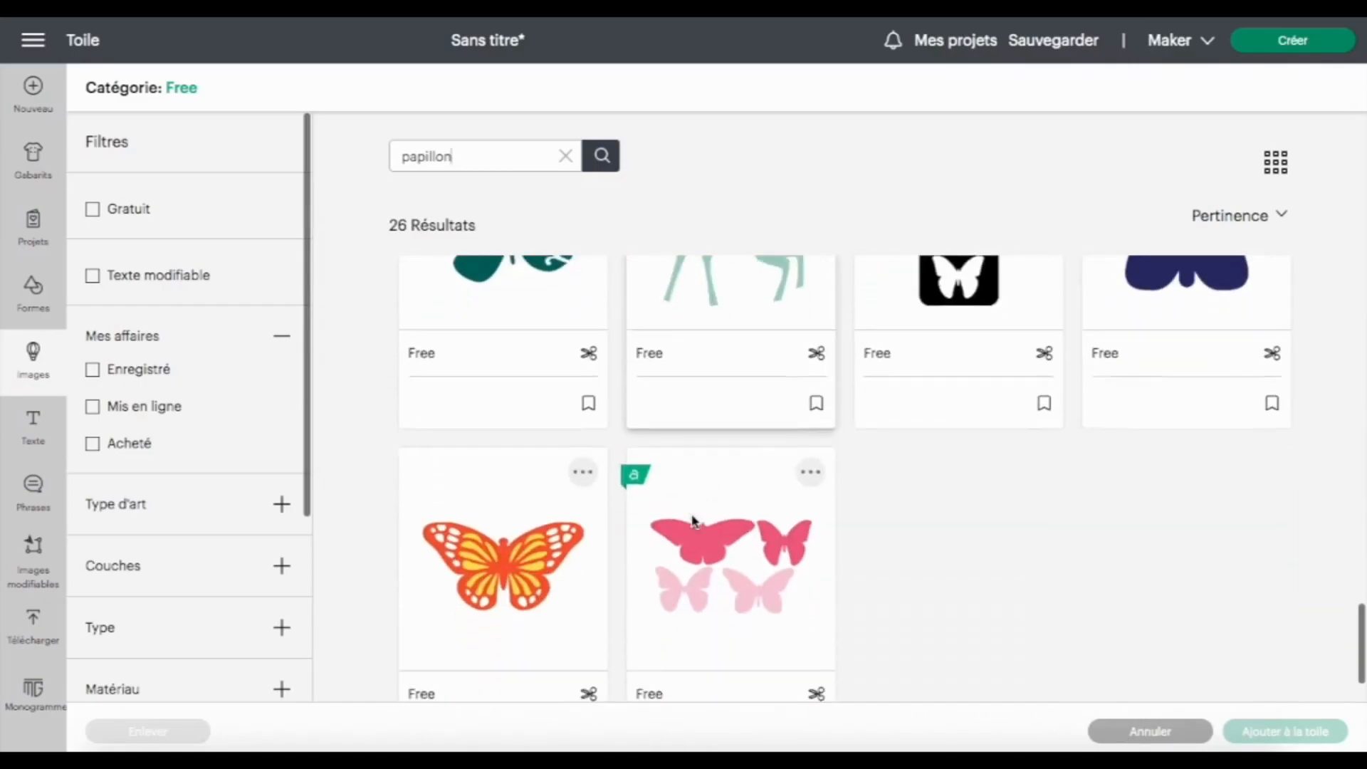
left_click(508, 564)
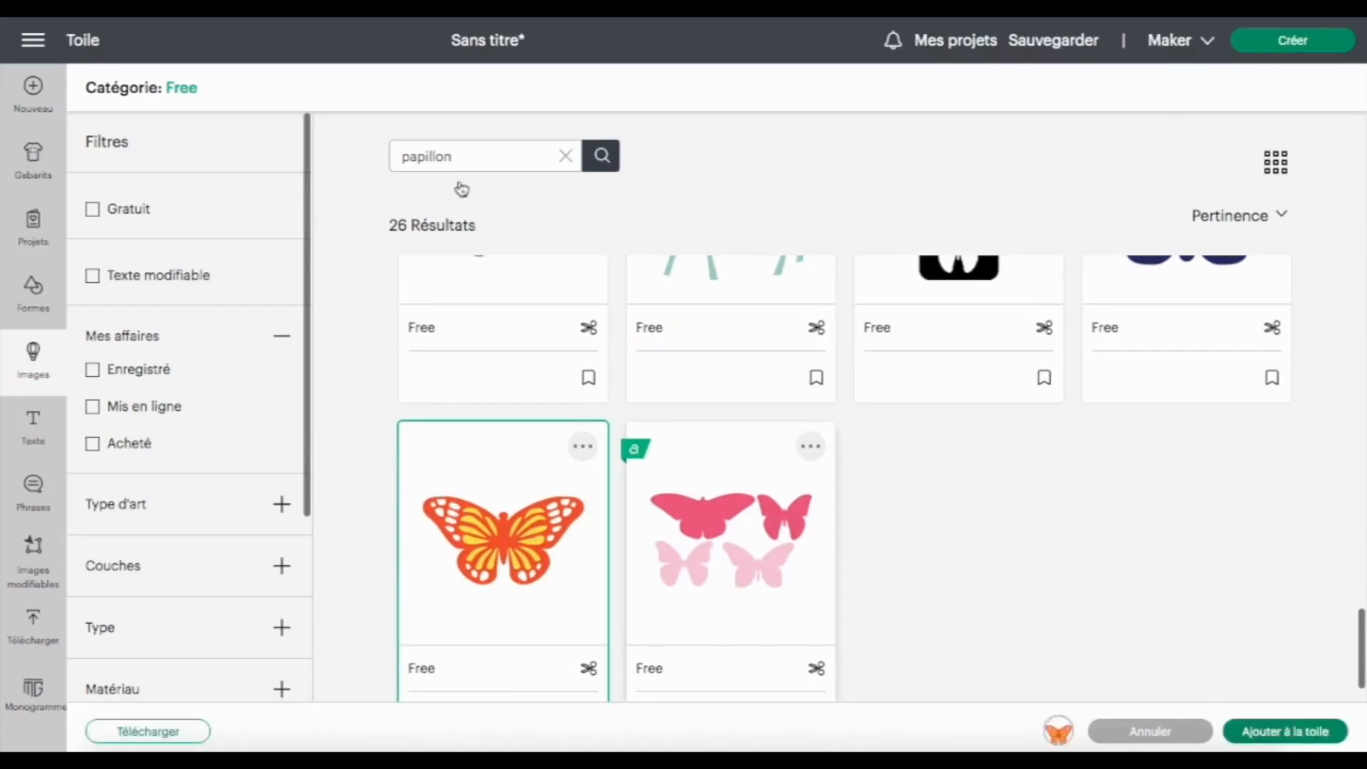
Search the free images for "plant" and select the black upright leafy stem and the green fern leaf
left_click(565, 156)
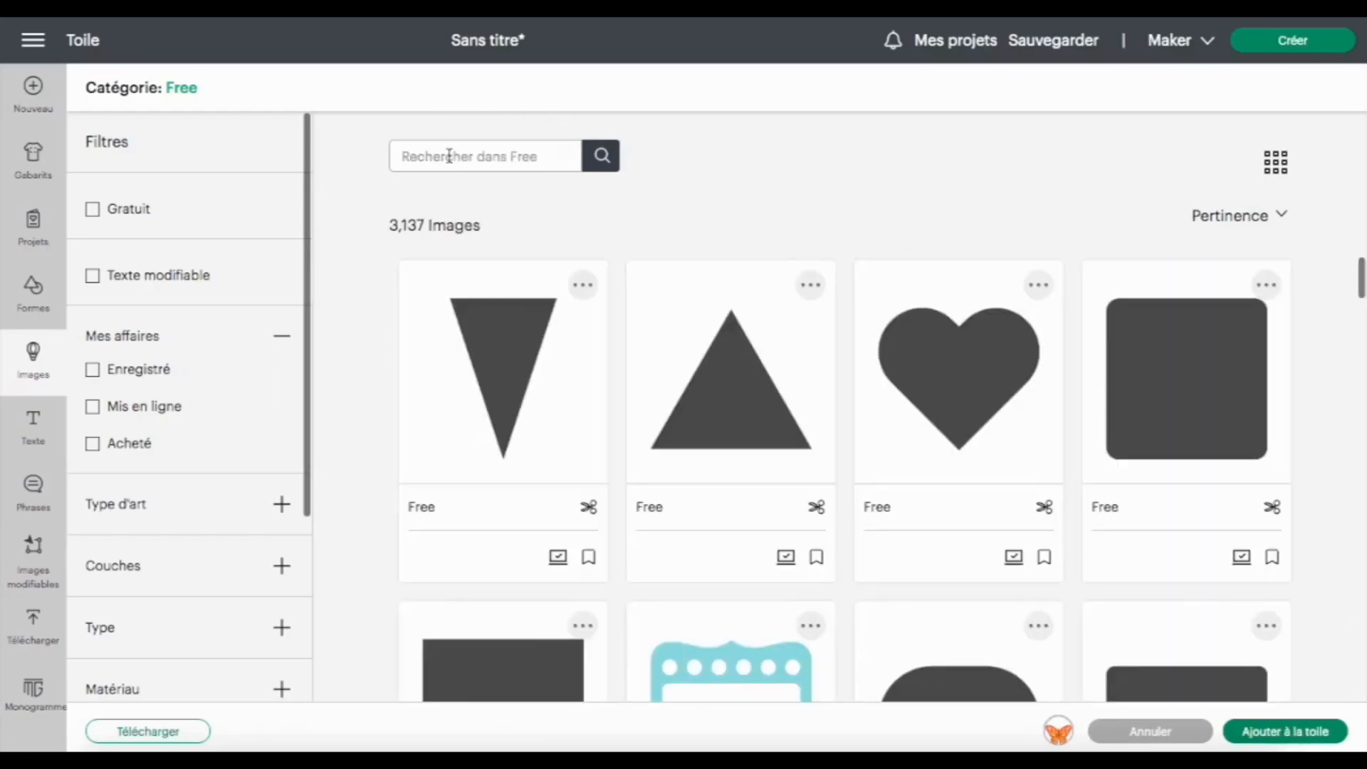
type("plant")
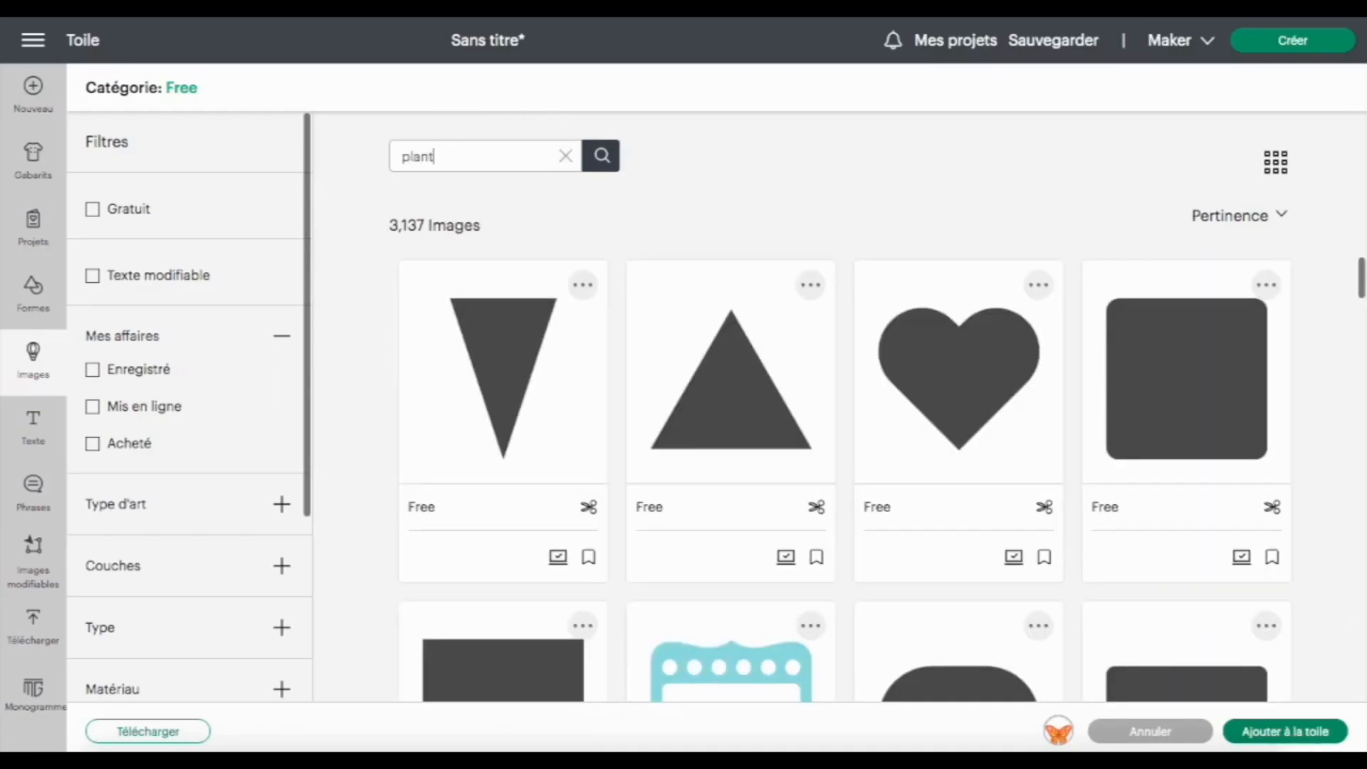
key("Return")
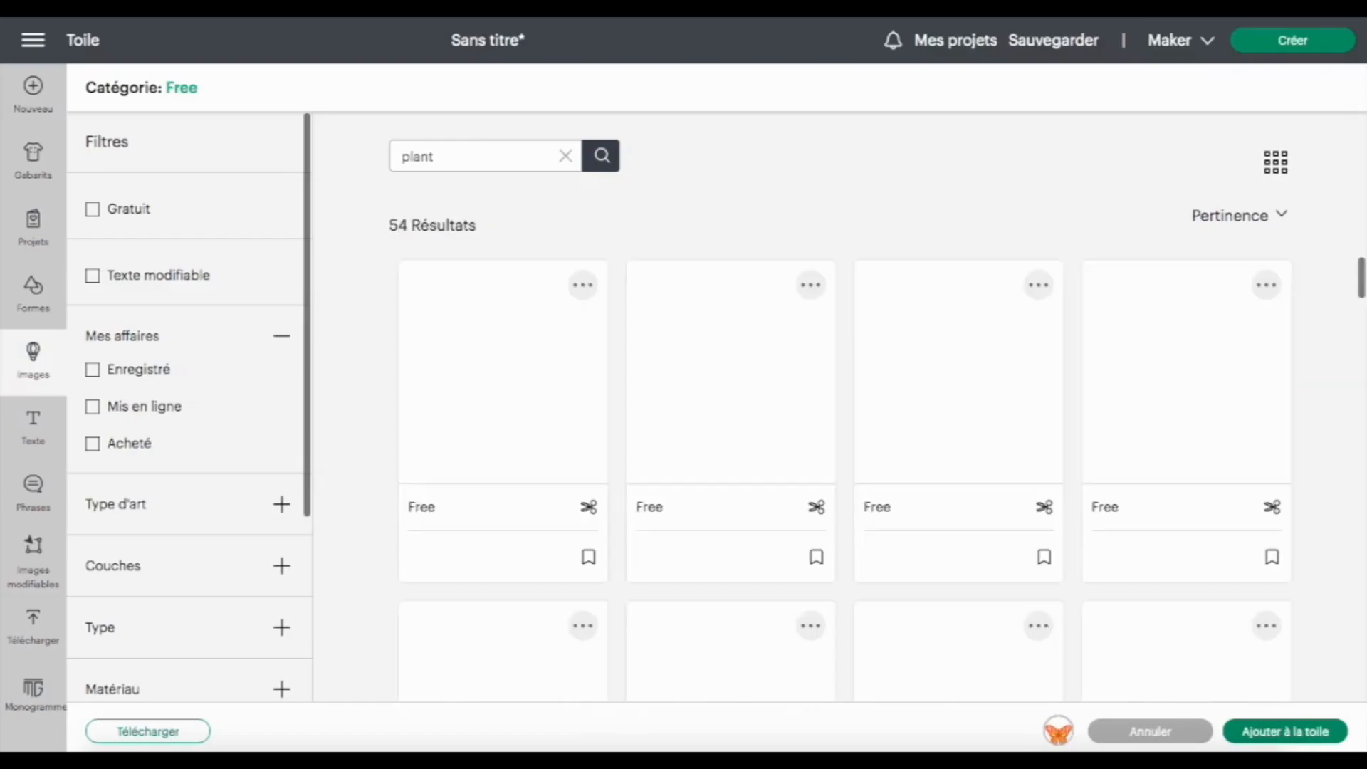
scroll(918, 523, "down", 10)
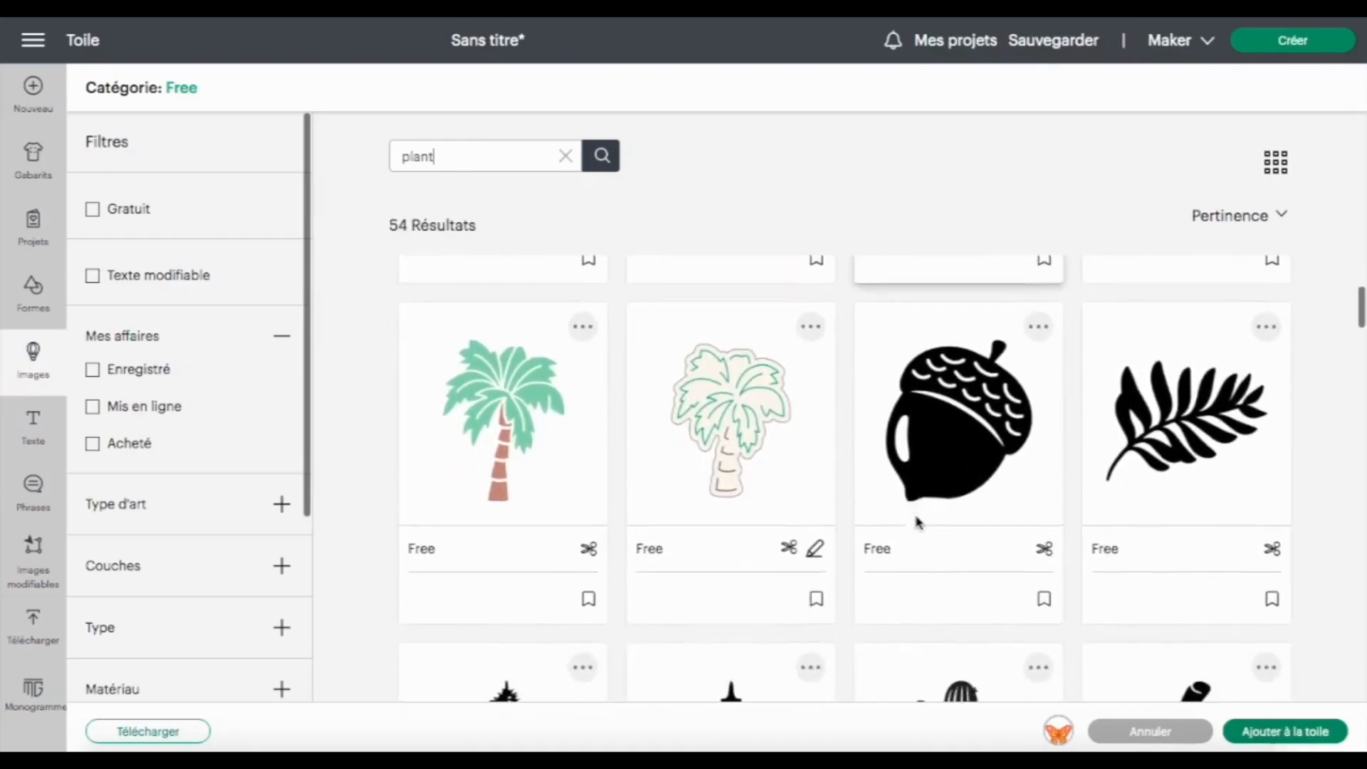
scroll(918, 523, "down", 8)
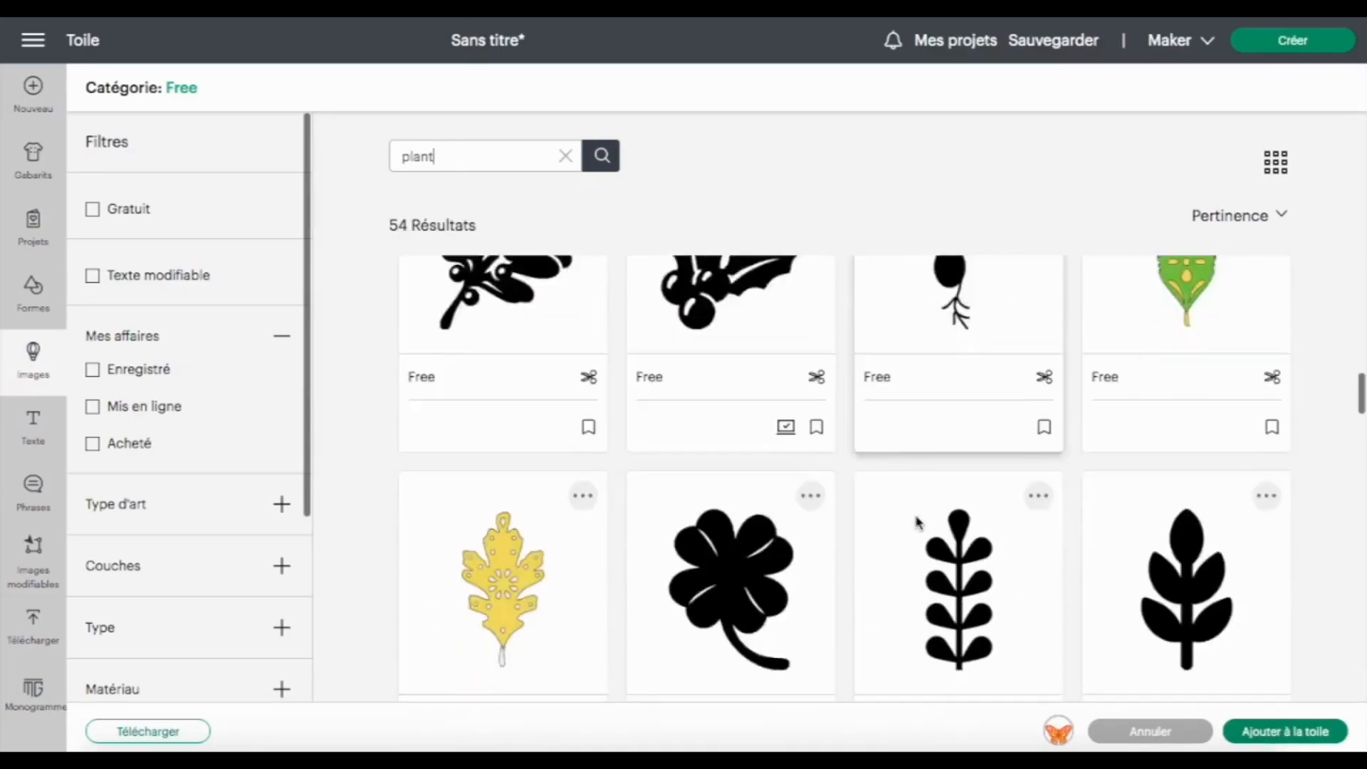
left_click(949, 366)
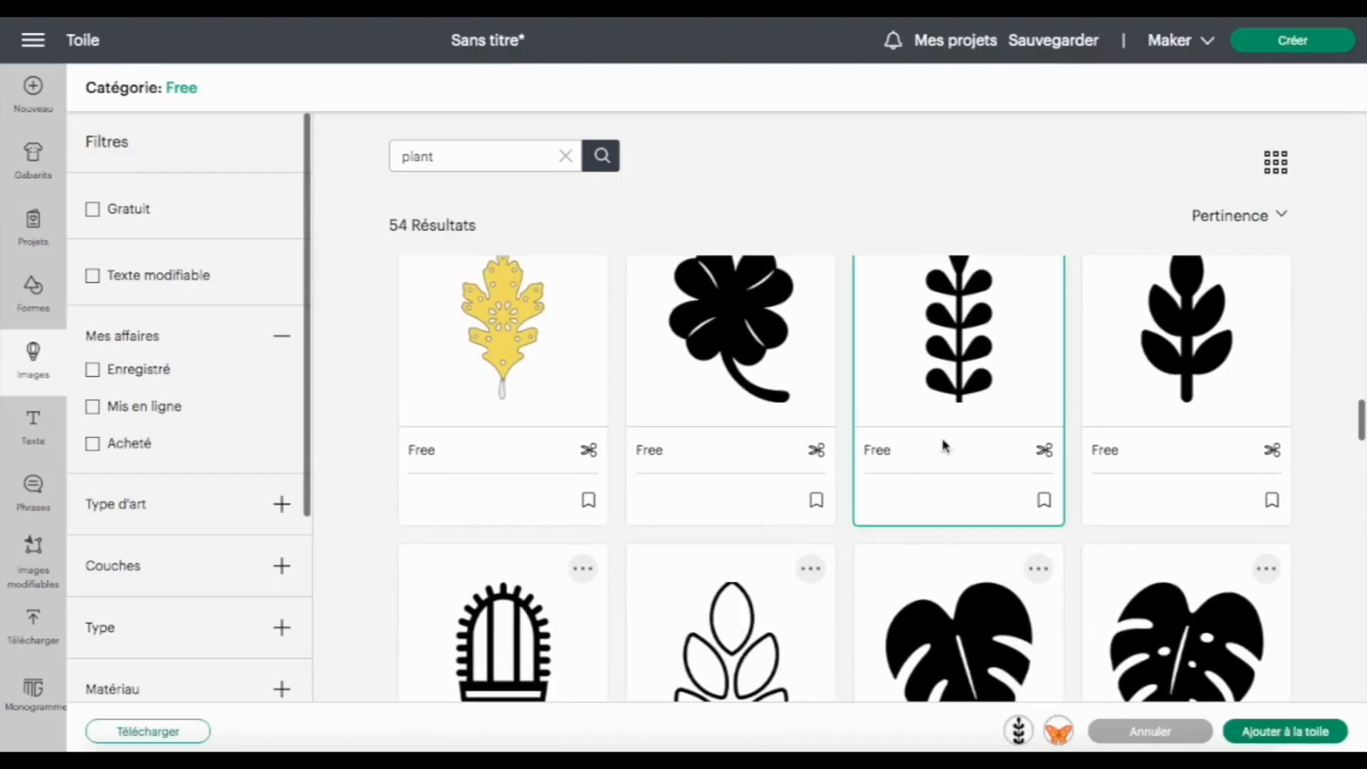
scroll(944, 446, "up", 2)
scroll(712, 477, "down", 14)
left_click(453, 506)
scroll(453, 506, "down", 5)
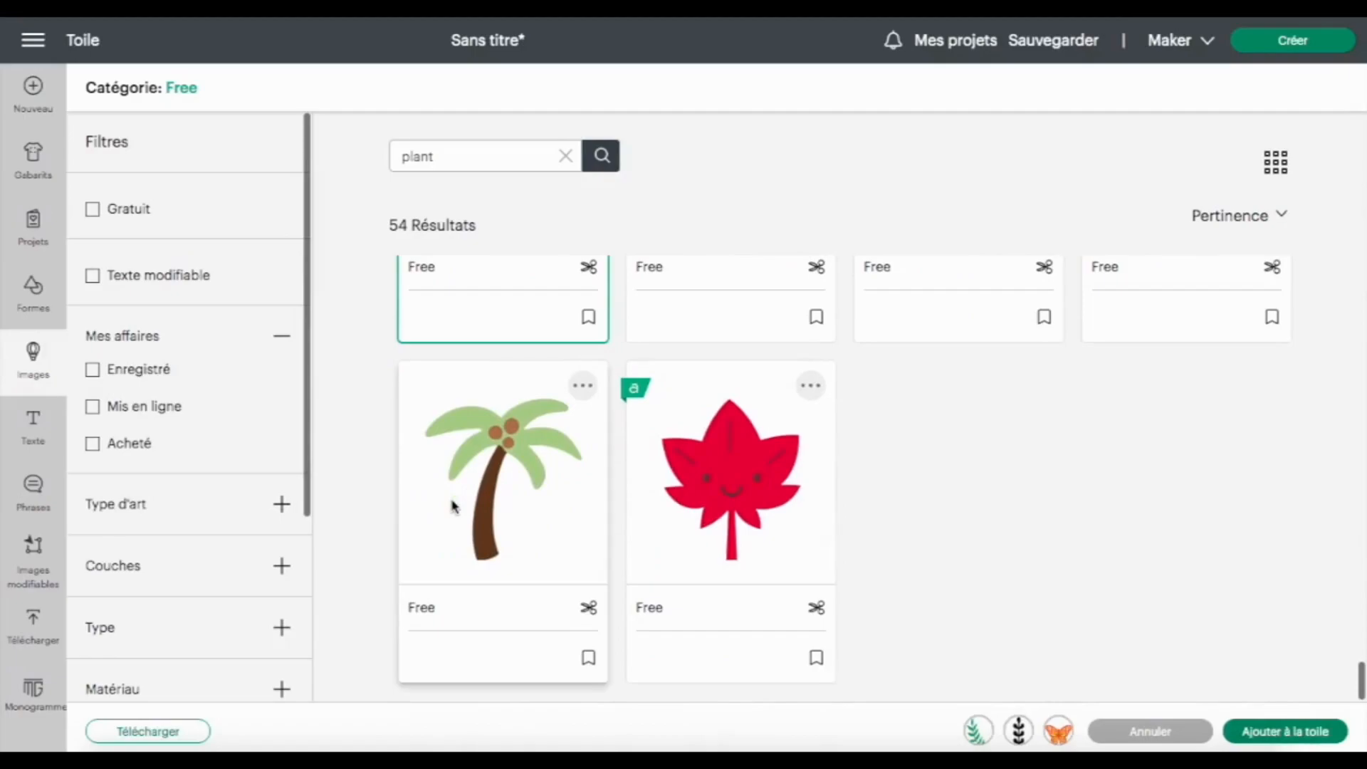
Search the free images for "fleur", select the tan dandelion, and add all the selected images to the canvas
left_click(566, 156)
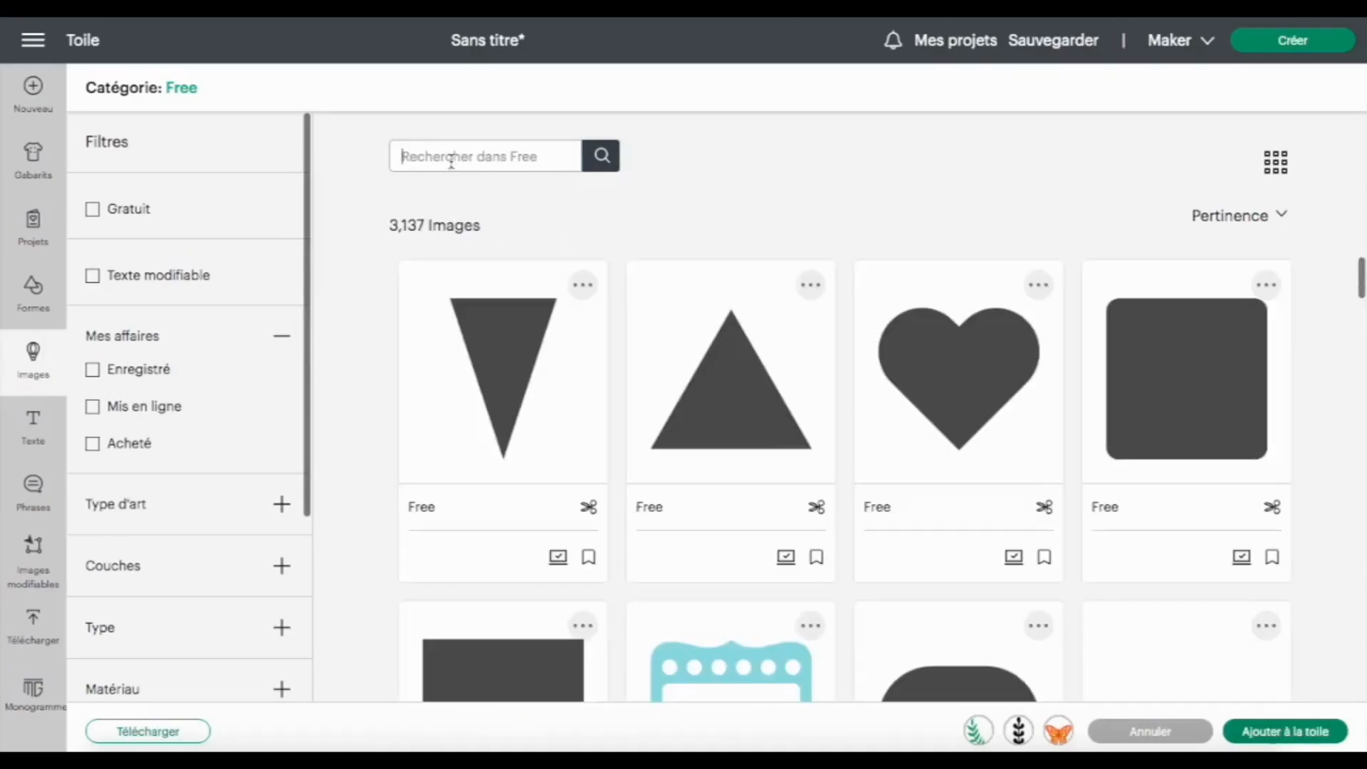
type("fleur")
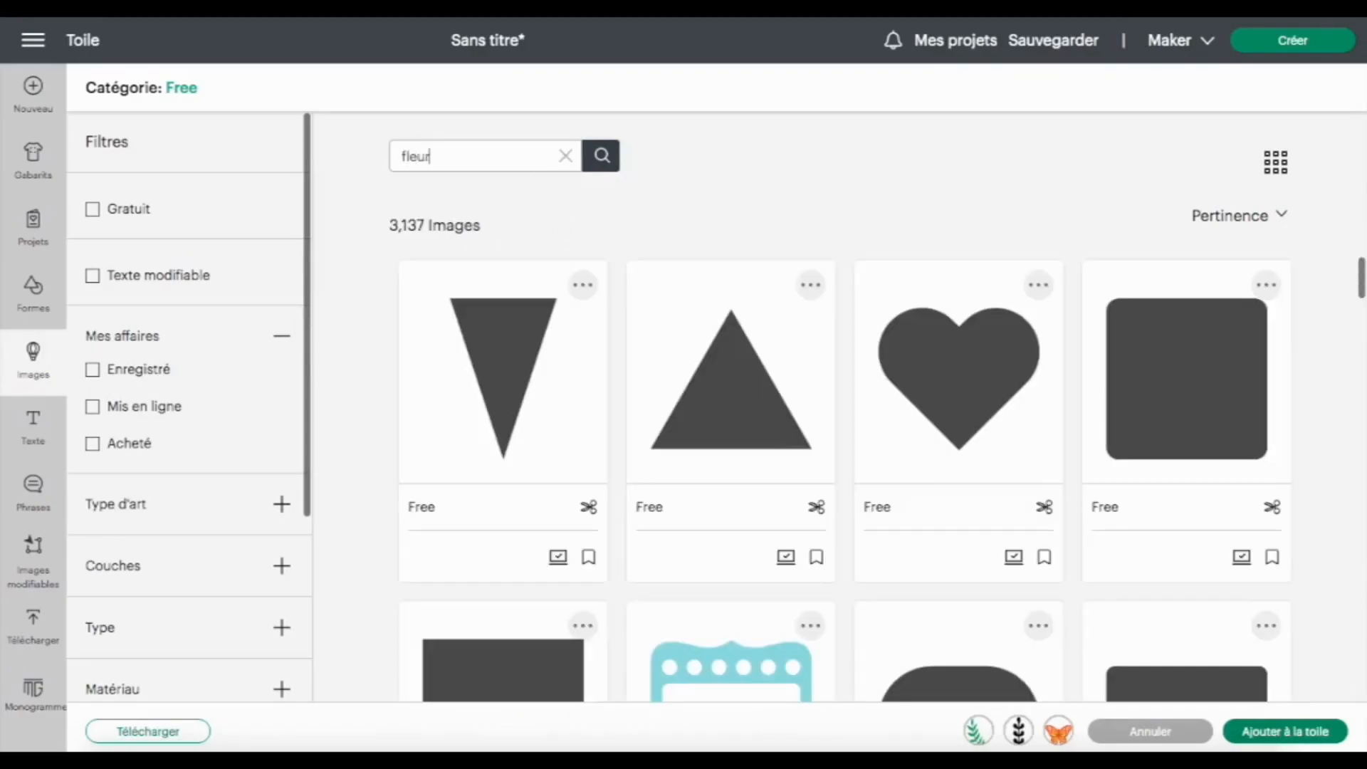
key("Return")
scroll(1081, 542, "down", 5)
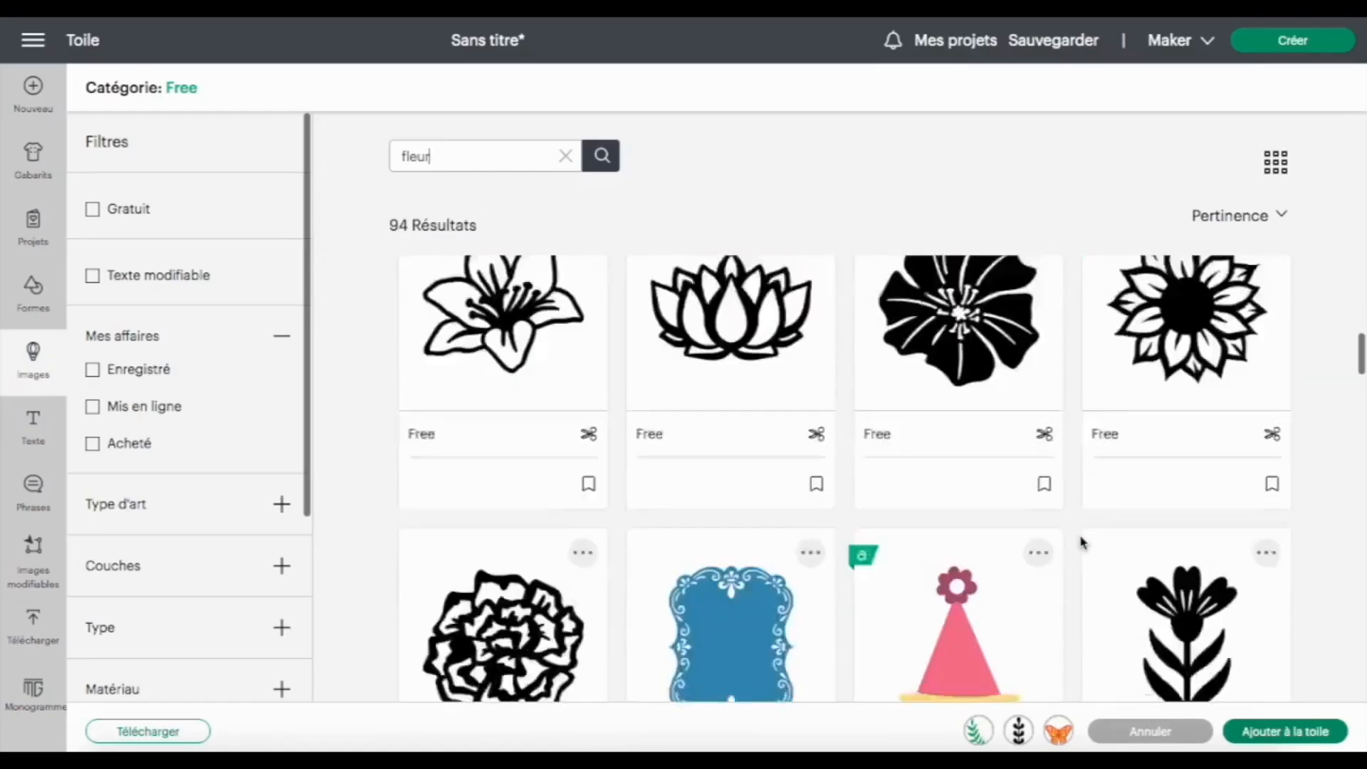
scroll(1081, 542, "down", 20)
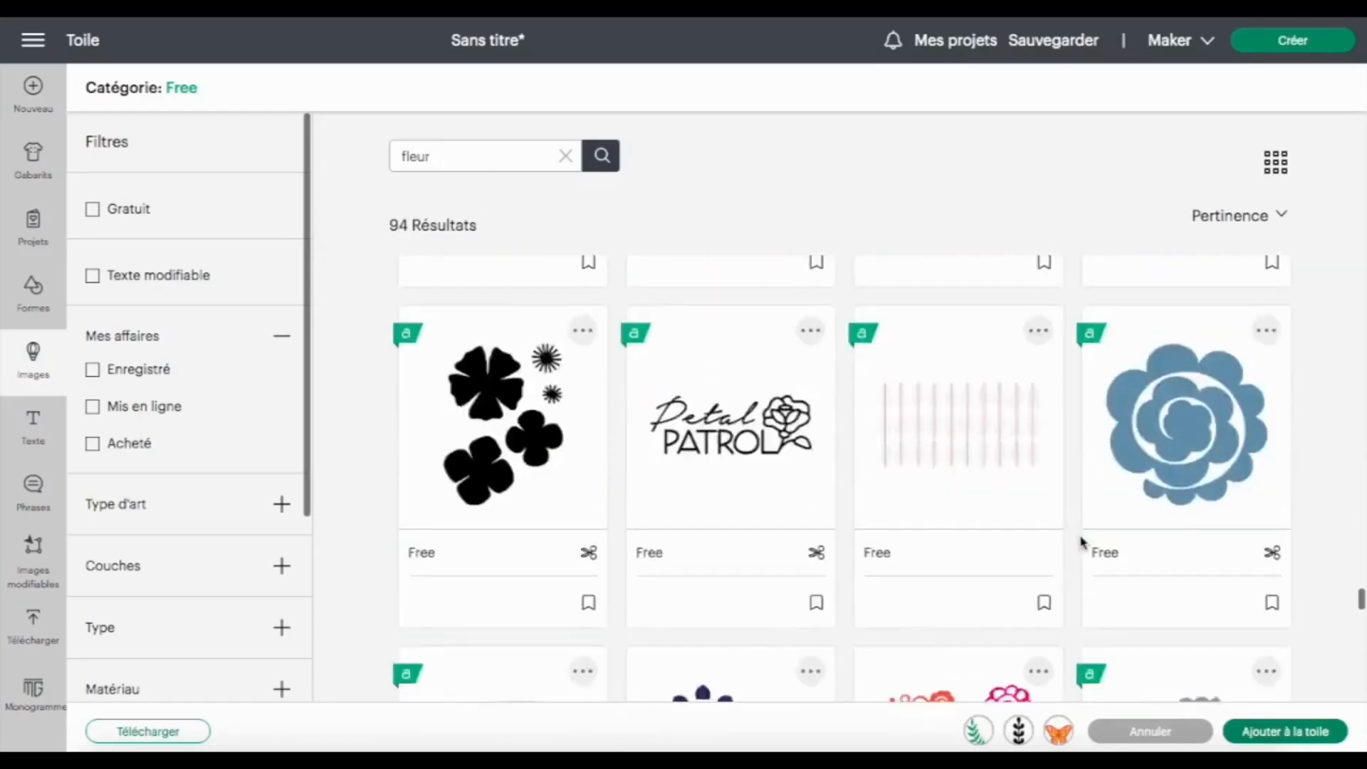
left_click(753, 426)
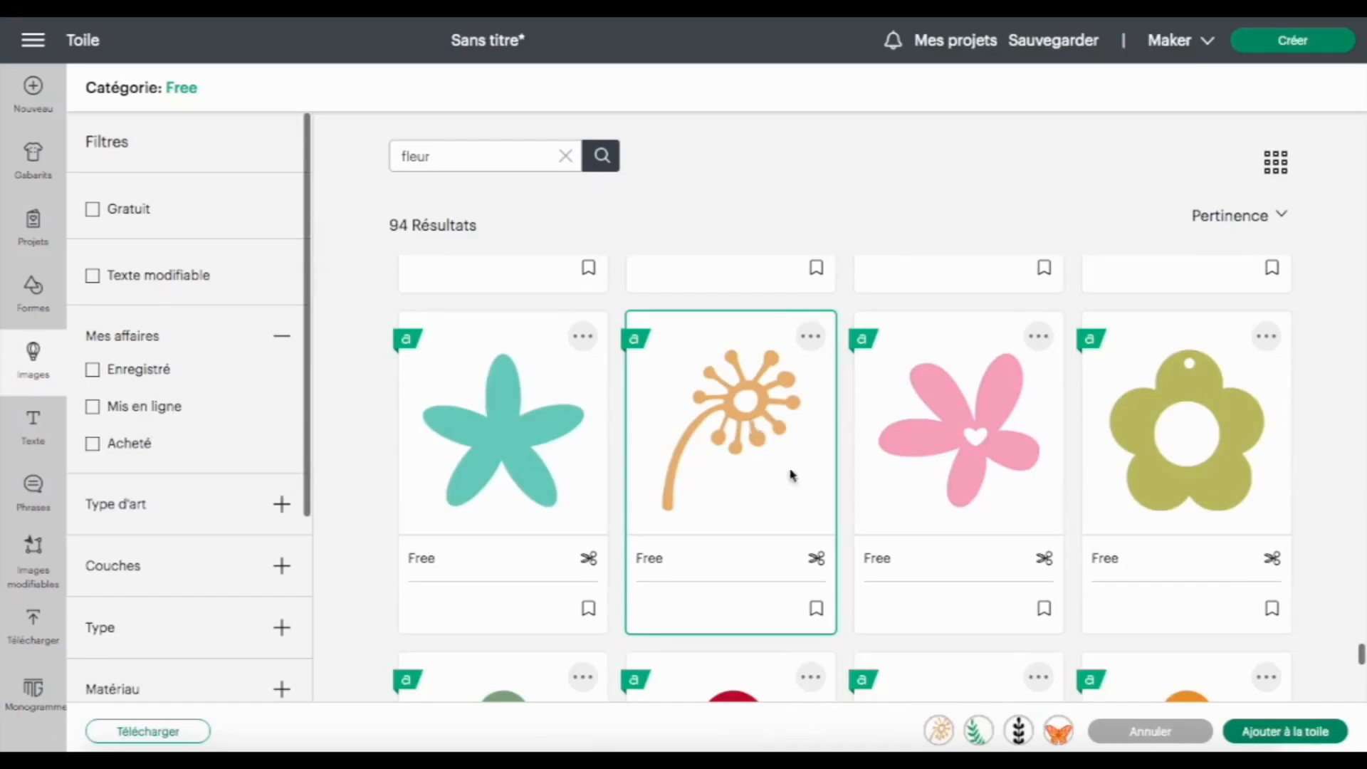
left_click(1310, 738)
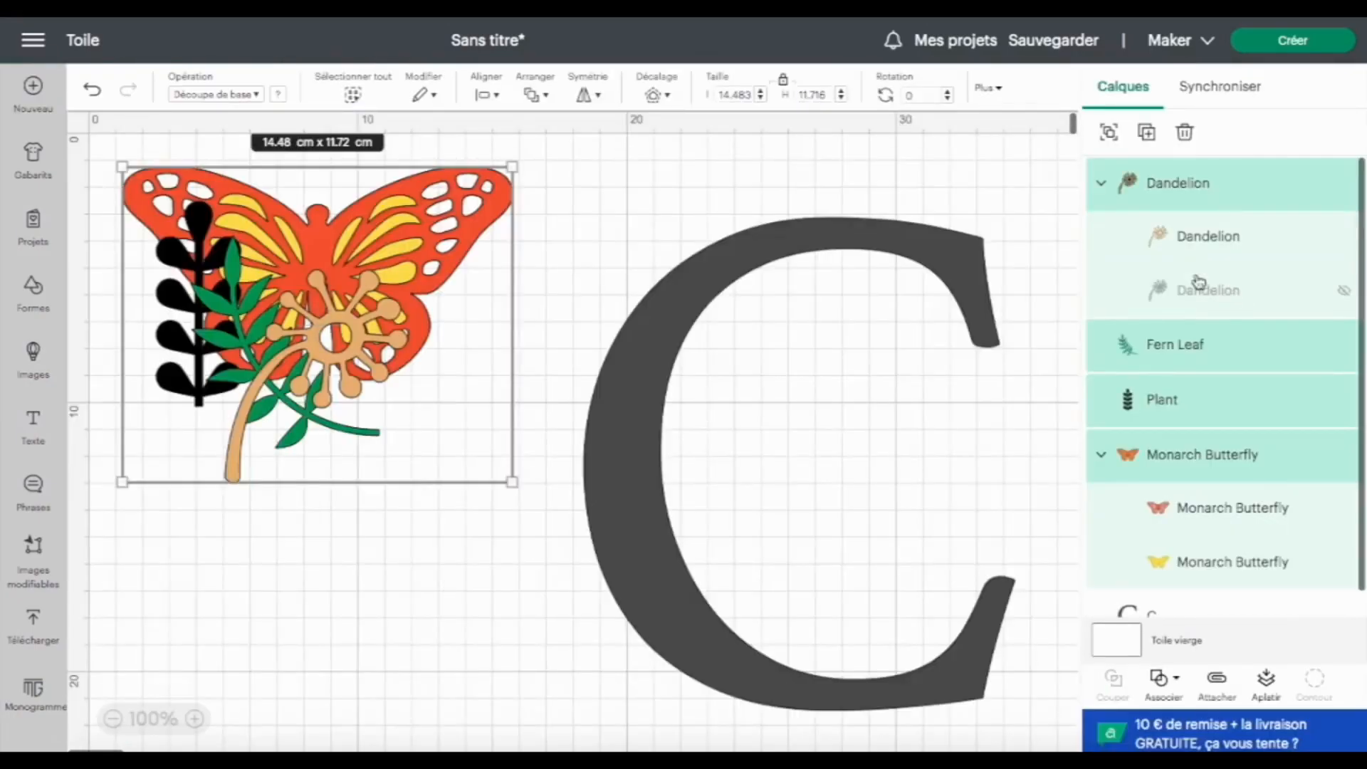
Ungroup the dandelion, delete its hidden layer, and move the visible dandelion below the butterfly
left_click(1168, 198)
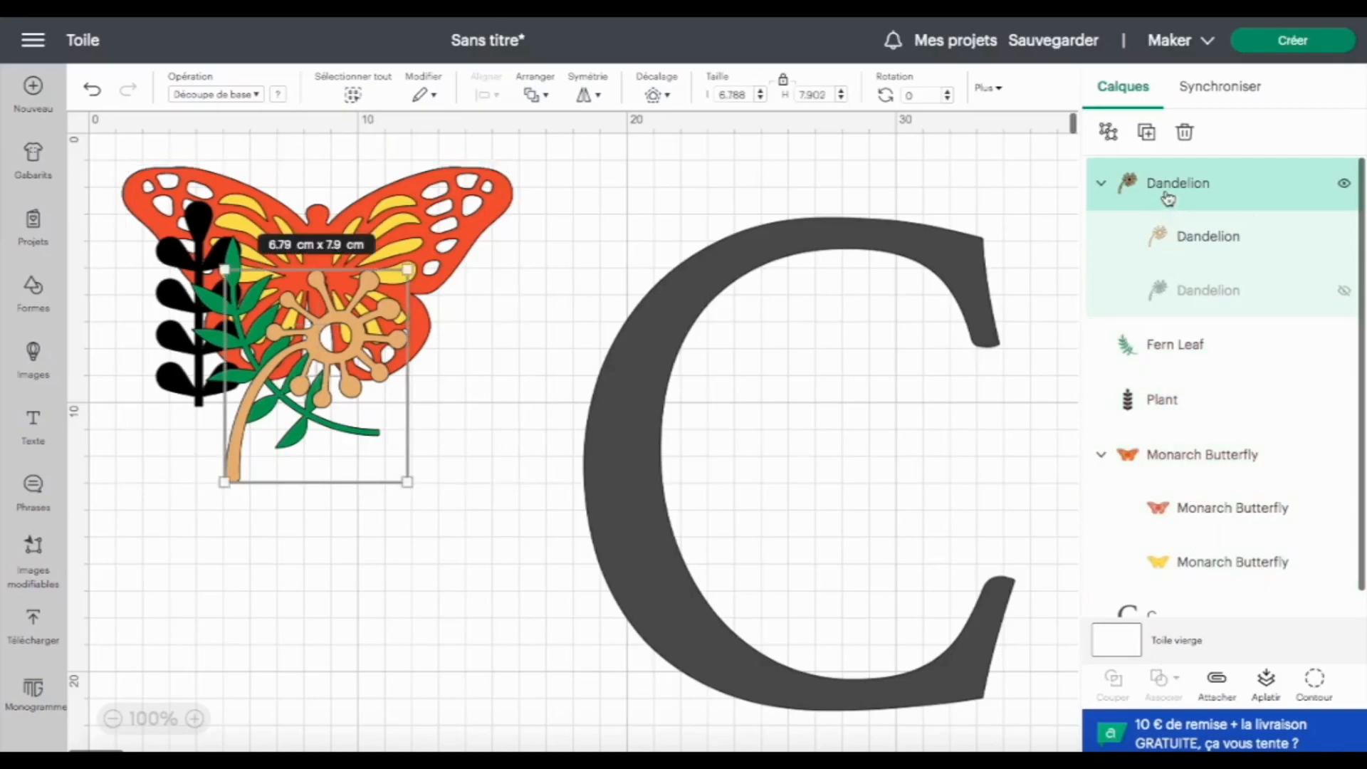
left_click(1107, 132)
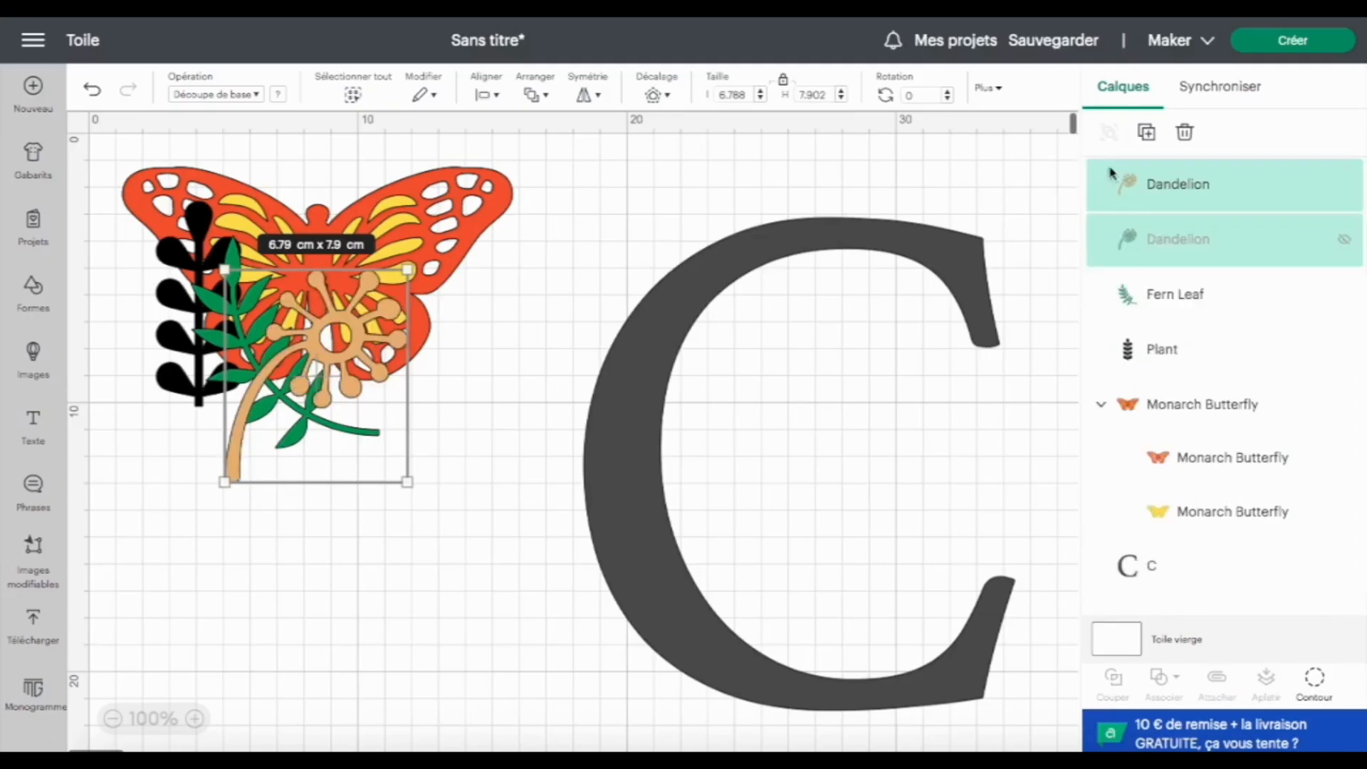
left_click(1253, 238)
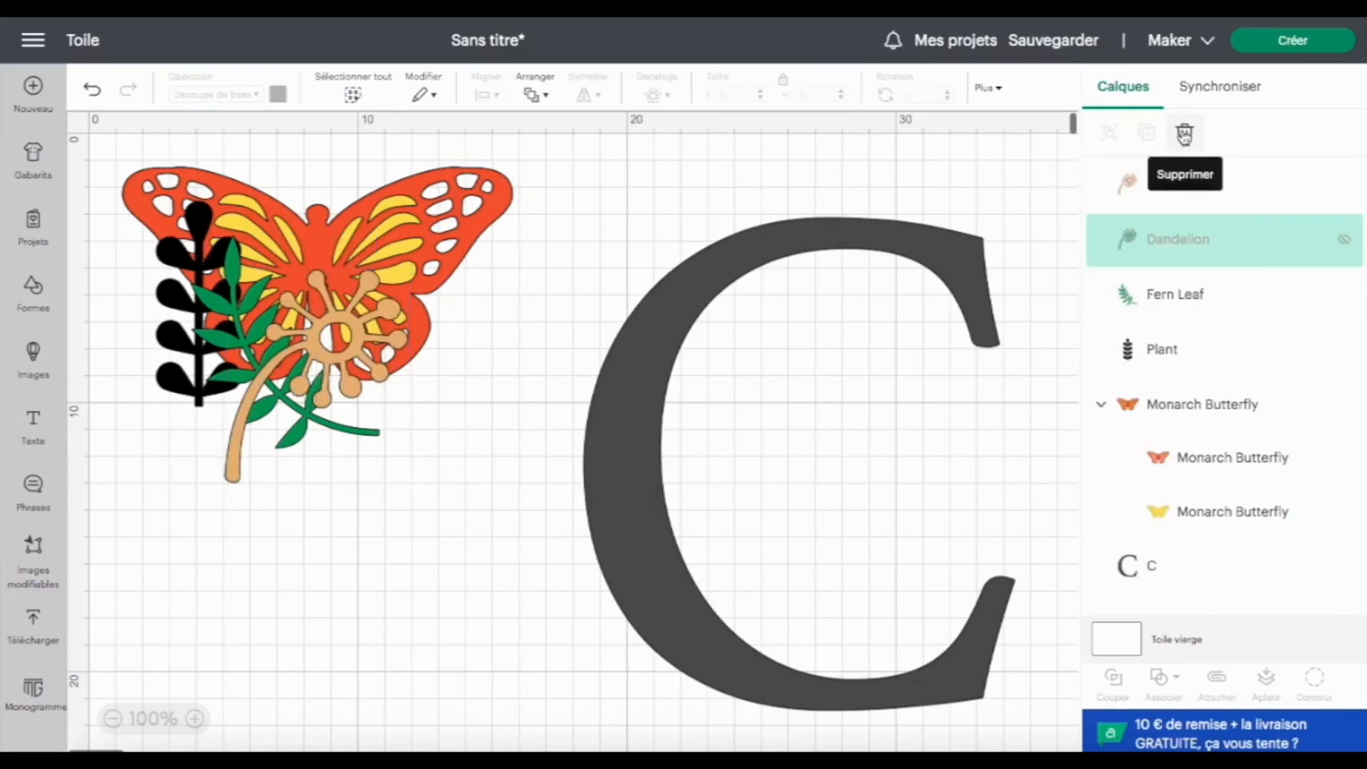
left_click(1184, 134)
left_click_drag(341, 344, 244, 517)
Ungroup the monarch butterfly, delete its yellow layer, and move the fern leaf and black plant clear of it
left_click(390, 239)
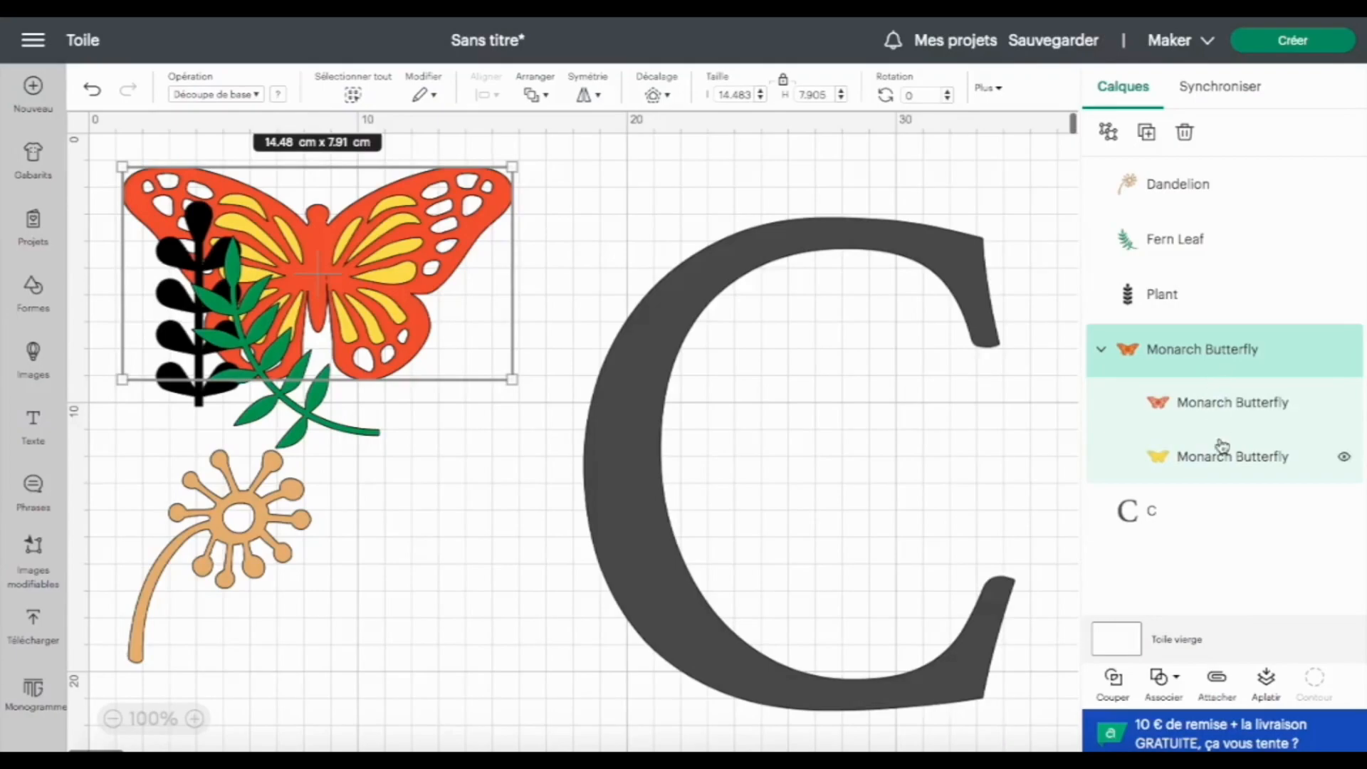
left_click(1108, 133)
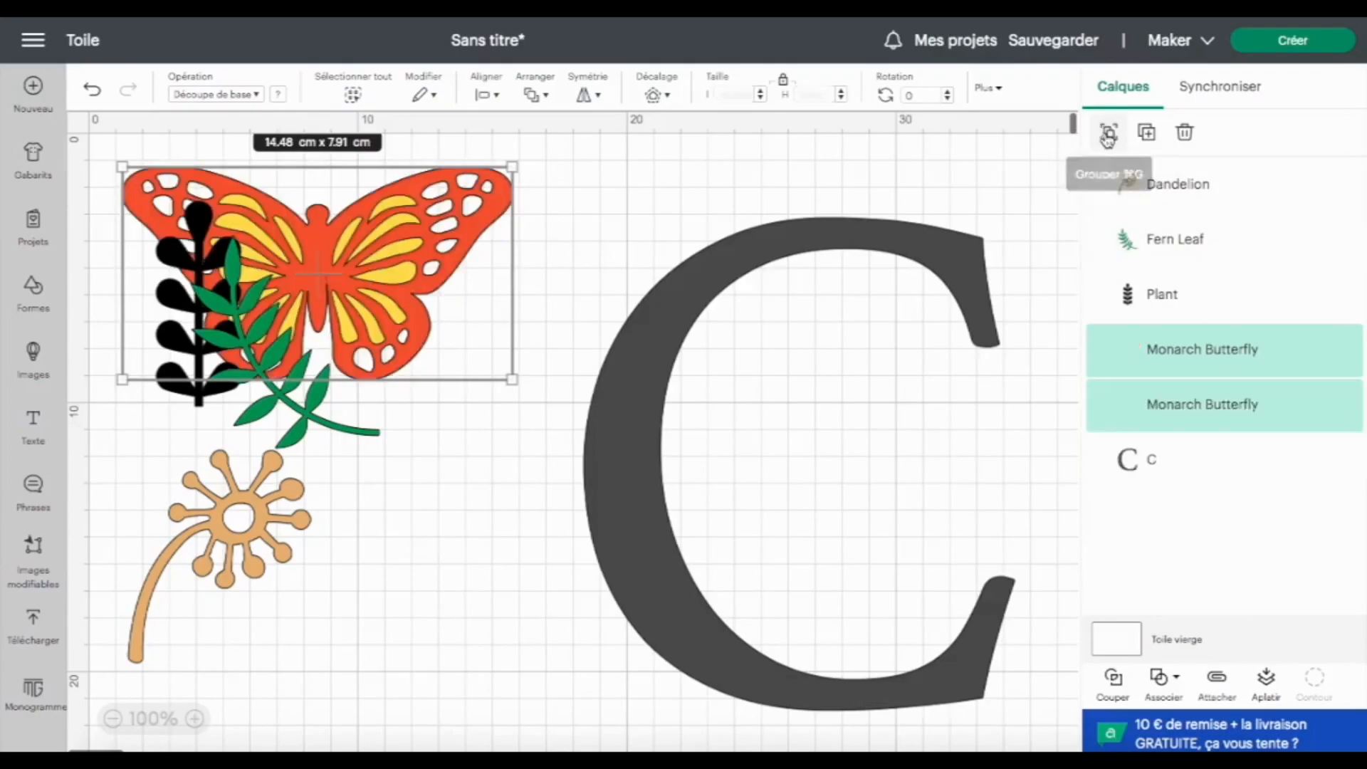
left_click(1230, 420)
key("Delete")
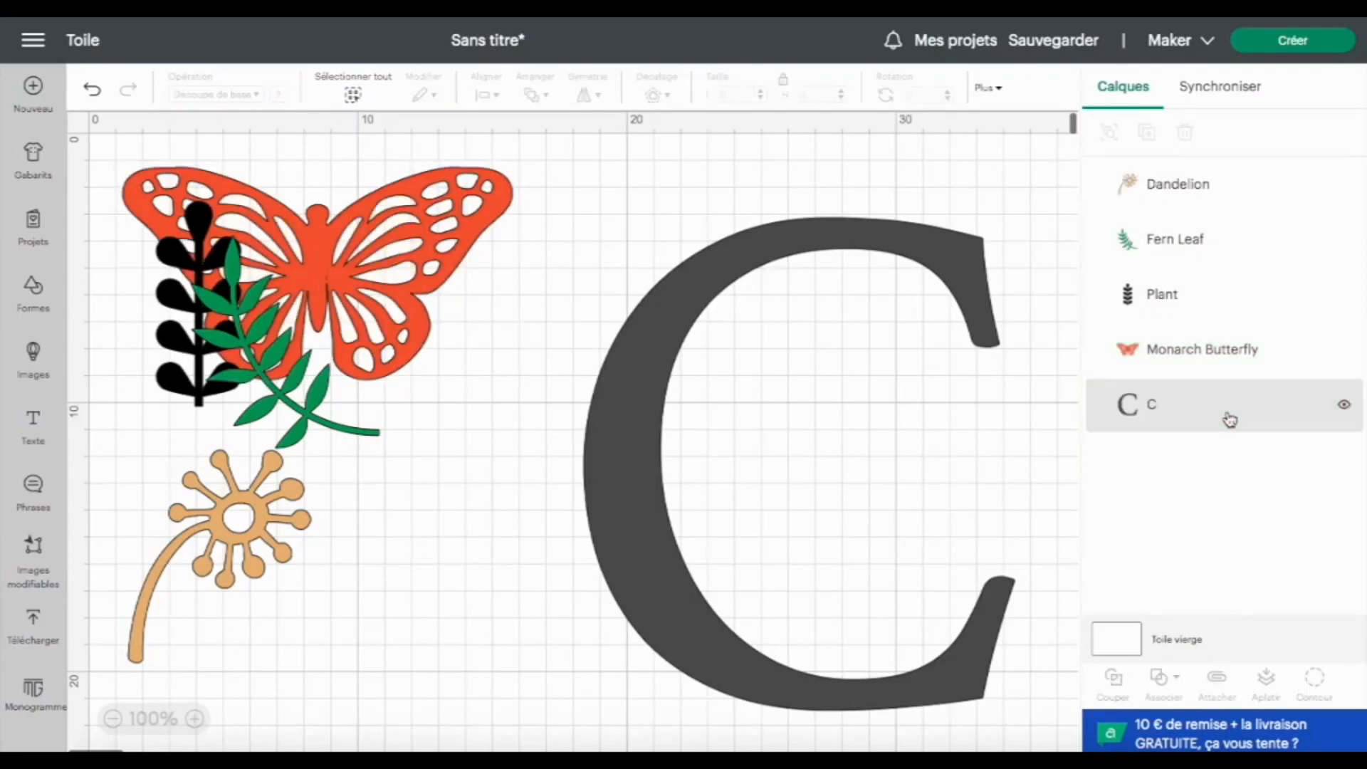
left_click_drag(318, 251, 218, 377)
left_click_drag(197, 239, 144, 286)
Duplicate the letter C and position the two copies side by side, clear of each other
left_click(609, 459)
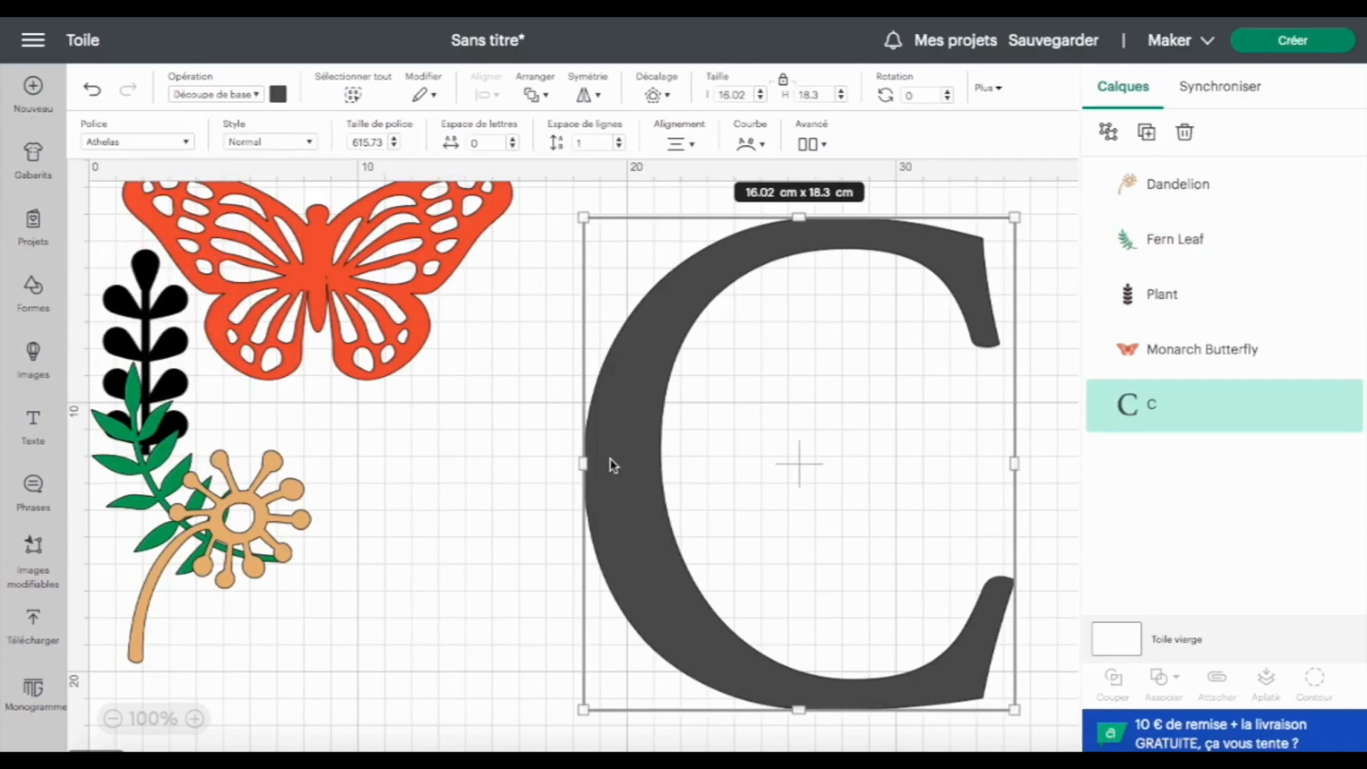
left_click(1146, 132)
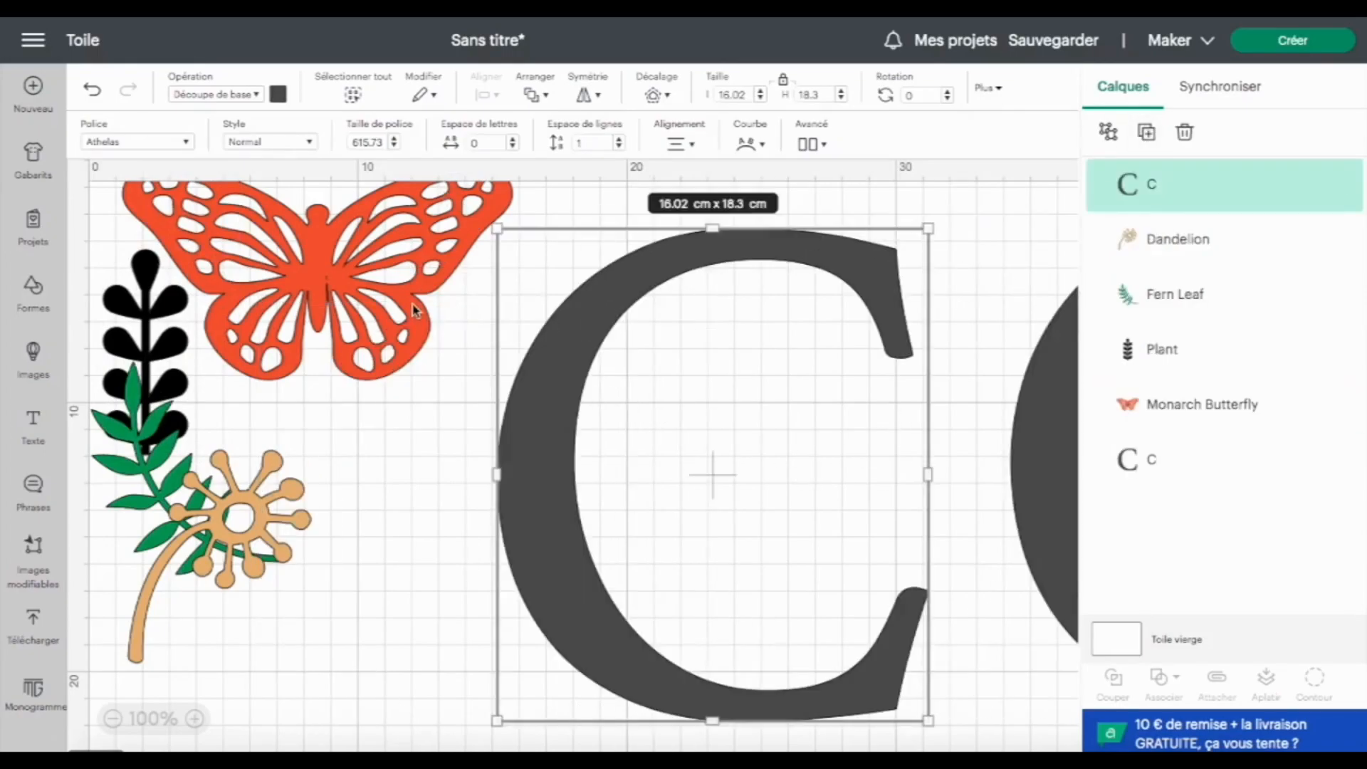
Shrink the butterfly to about 10.8 × 5.9 cm, place it across the C's thick left stroke, and bring it to the front
left_click_drag(414, 308, 659, 474)
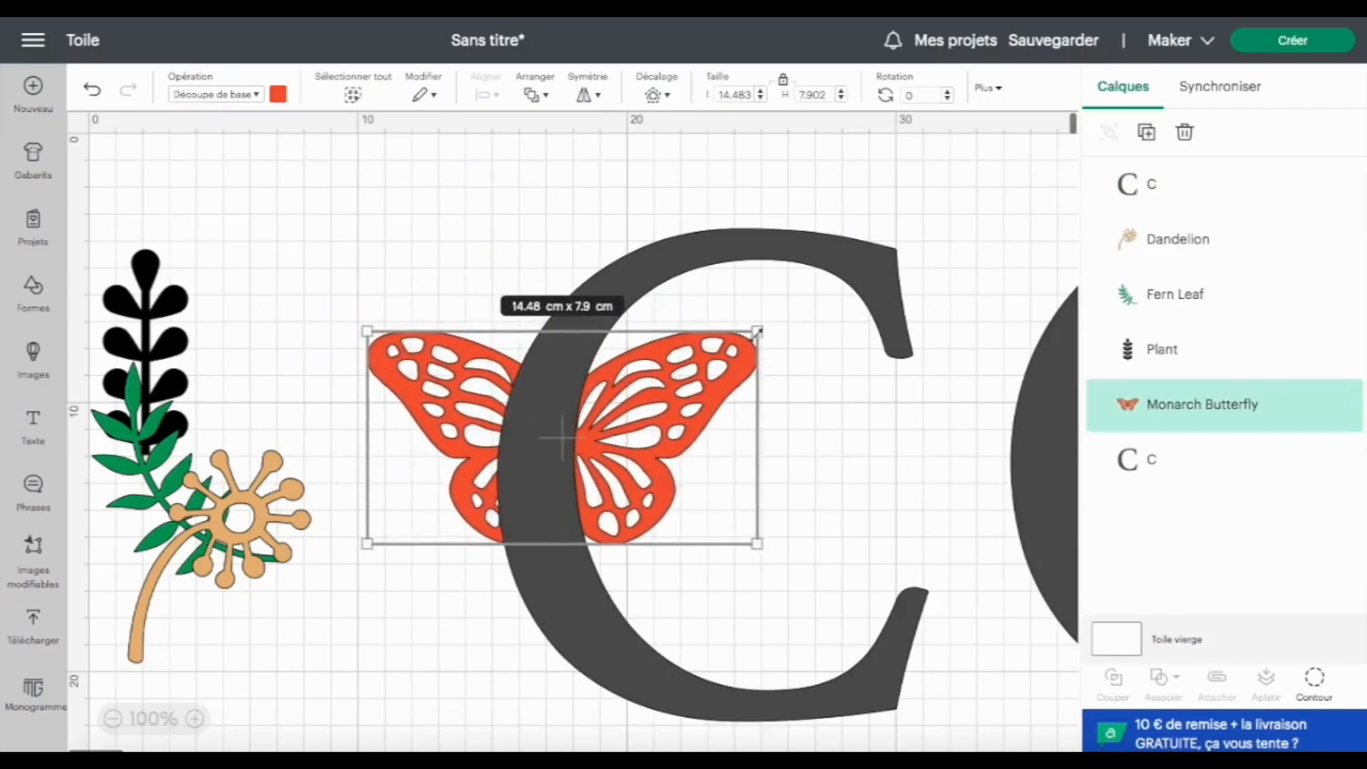
left_click_drag(733, 349, 636, 405)
left_click_drag(448, 456, 476, 414)
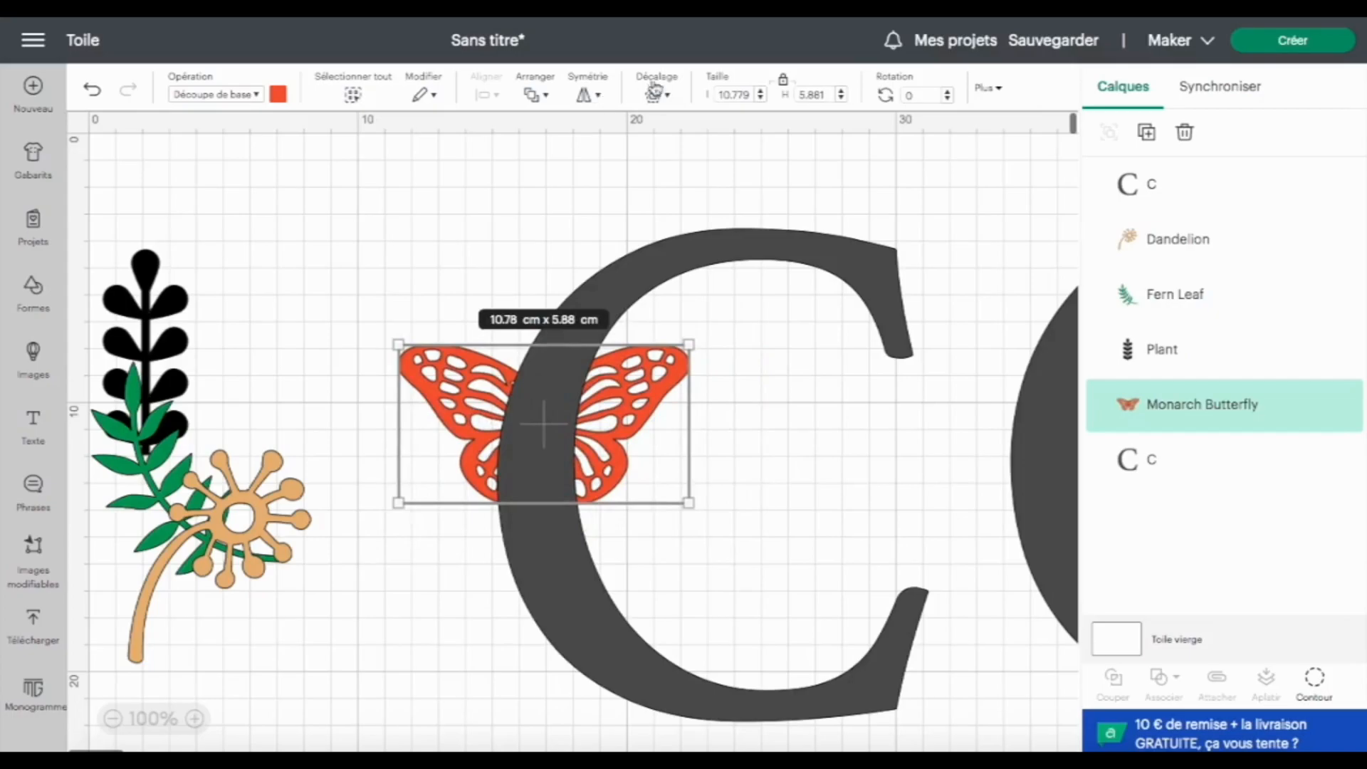
left_click(535, 95)
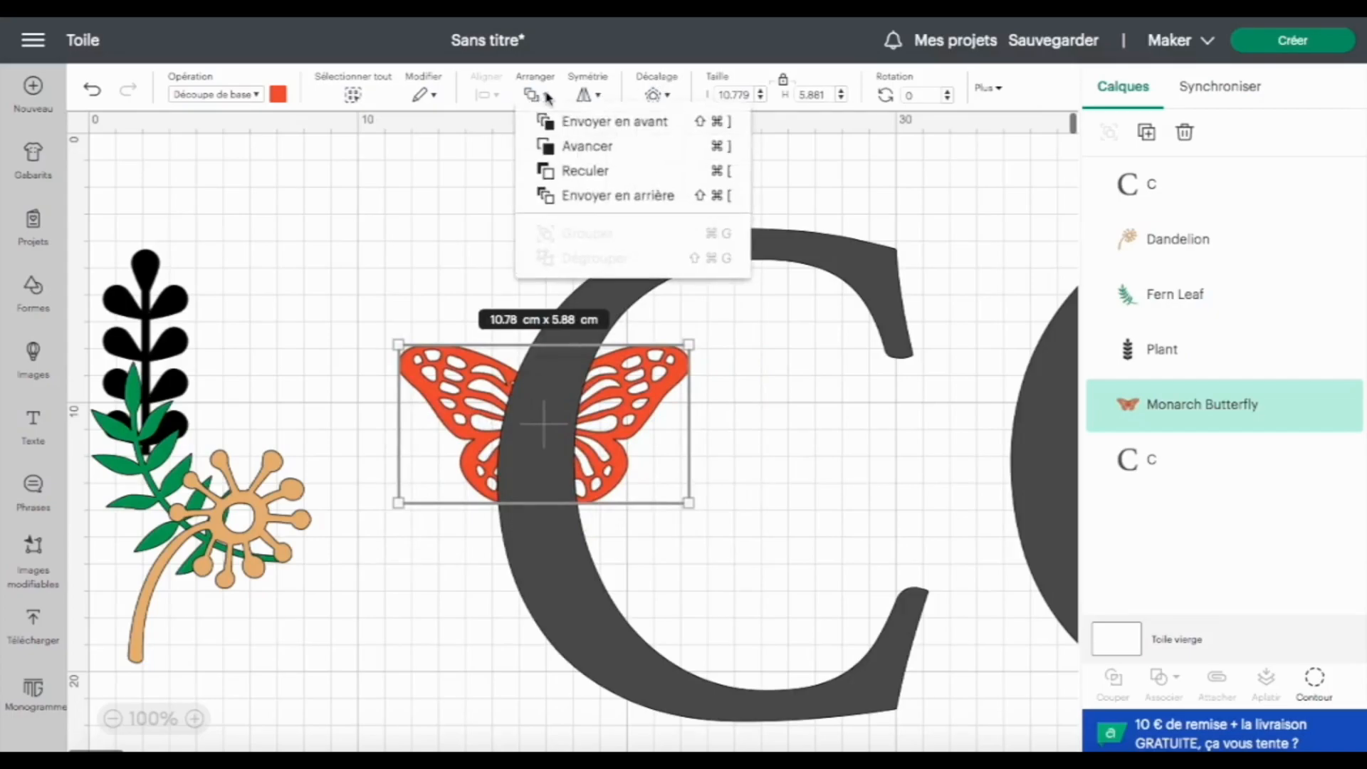
left_click(595, 122)
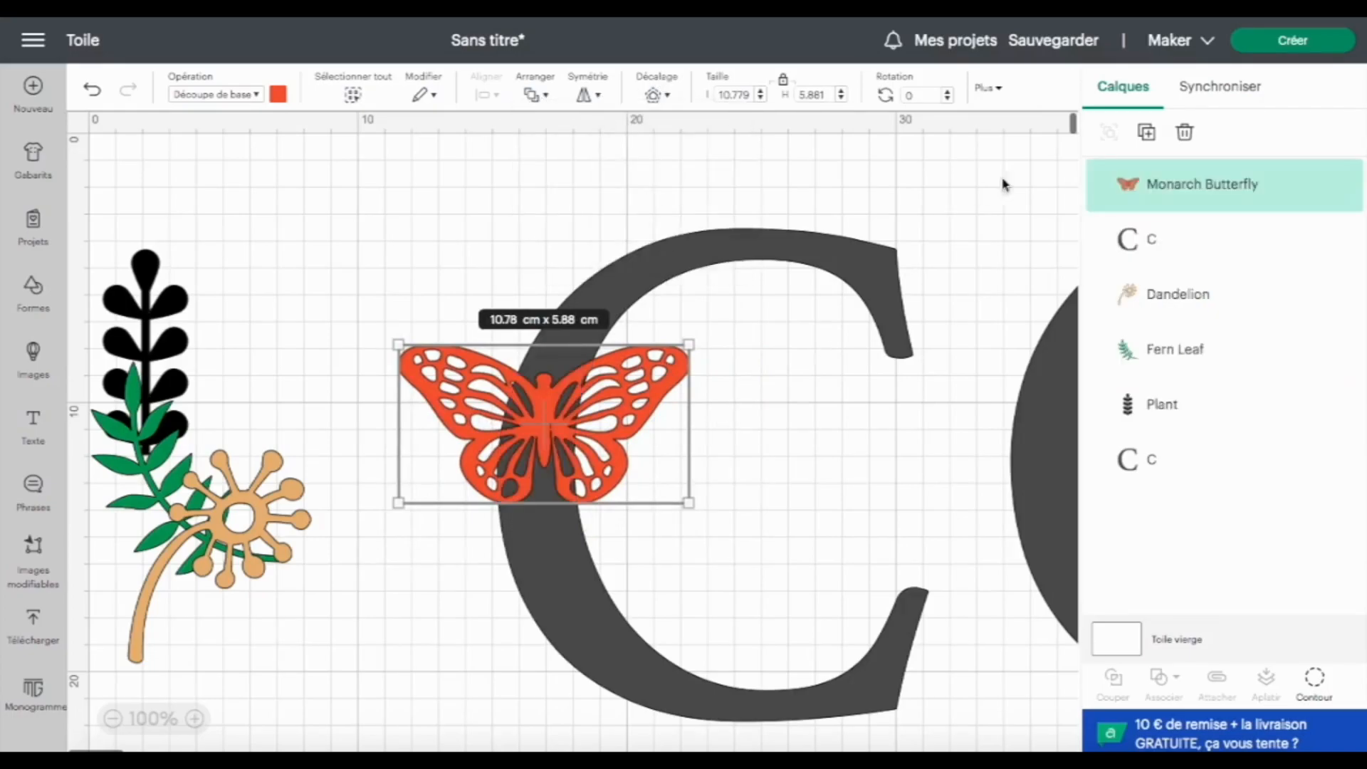
Duplicate the butterfly twice, placing one spare copy above the plant and the other over the original, and shift the C slightly up beneath them
left_click(1146, 132)
left_click_drag(493, 400, 291, 218)
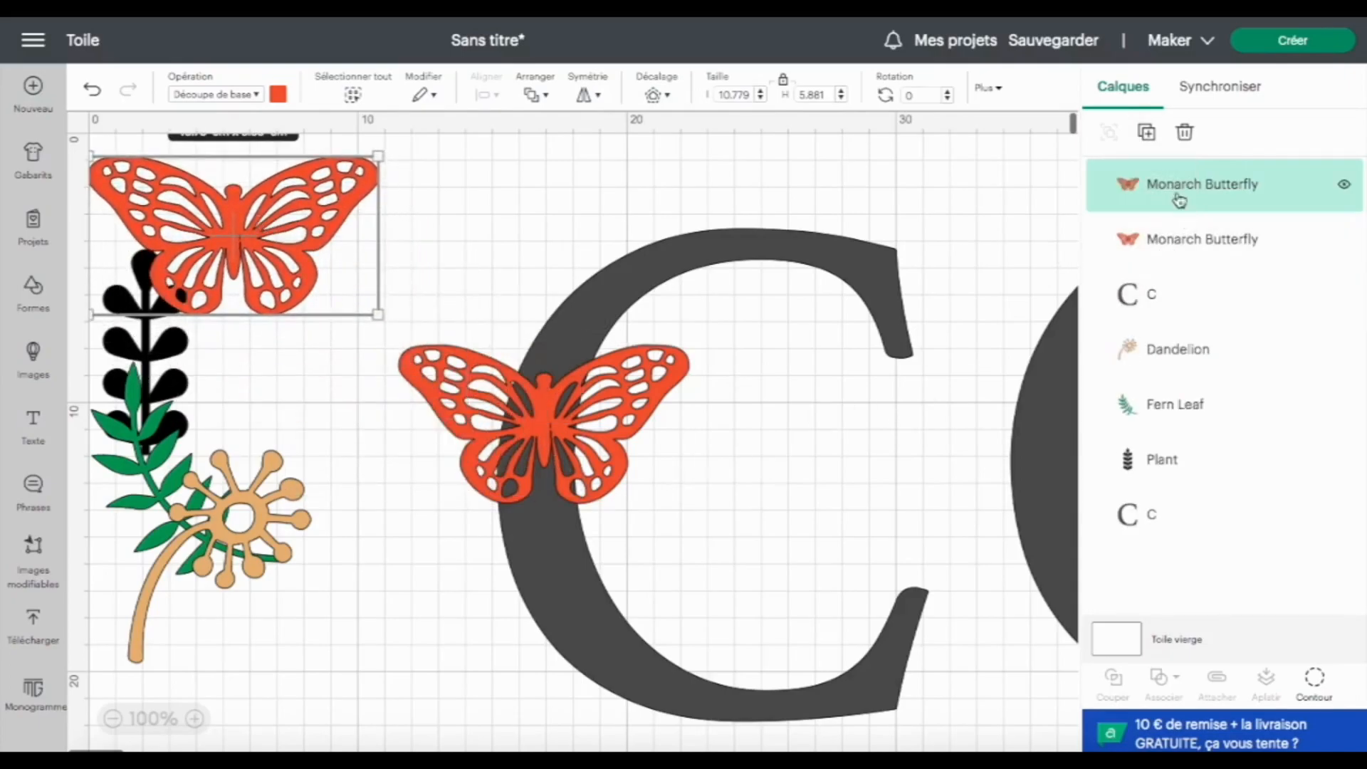
left_click(1147, 133)
left_click_drag(498, 513, 569, 487)
left_click_drag(736, 467, 703, 418)
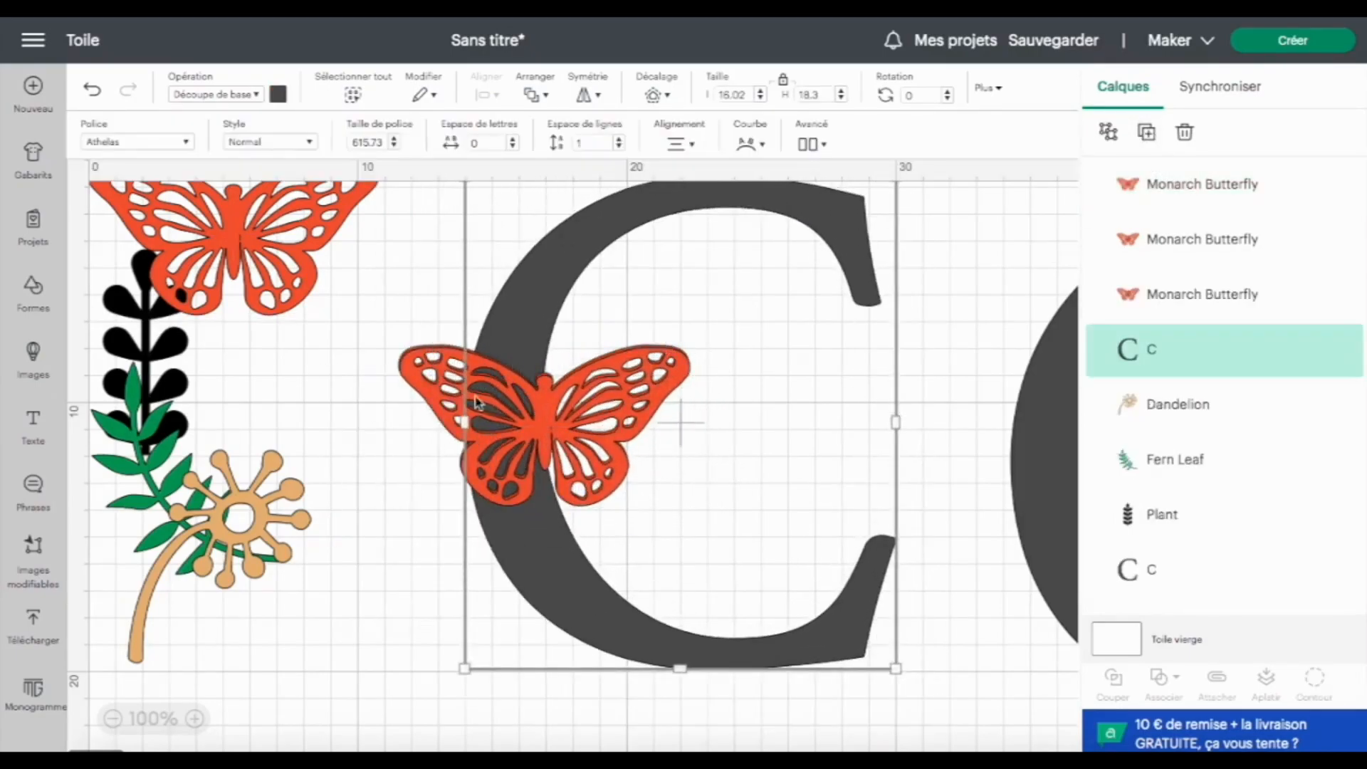
Center the two stacked butterflies on the C exactly over each other and group them
left_click(392, 324)
left_click_drag(384, 322, 428, 394)
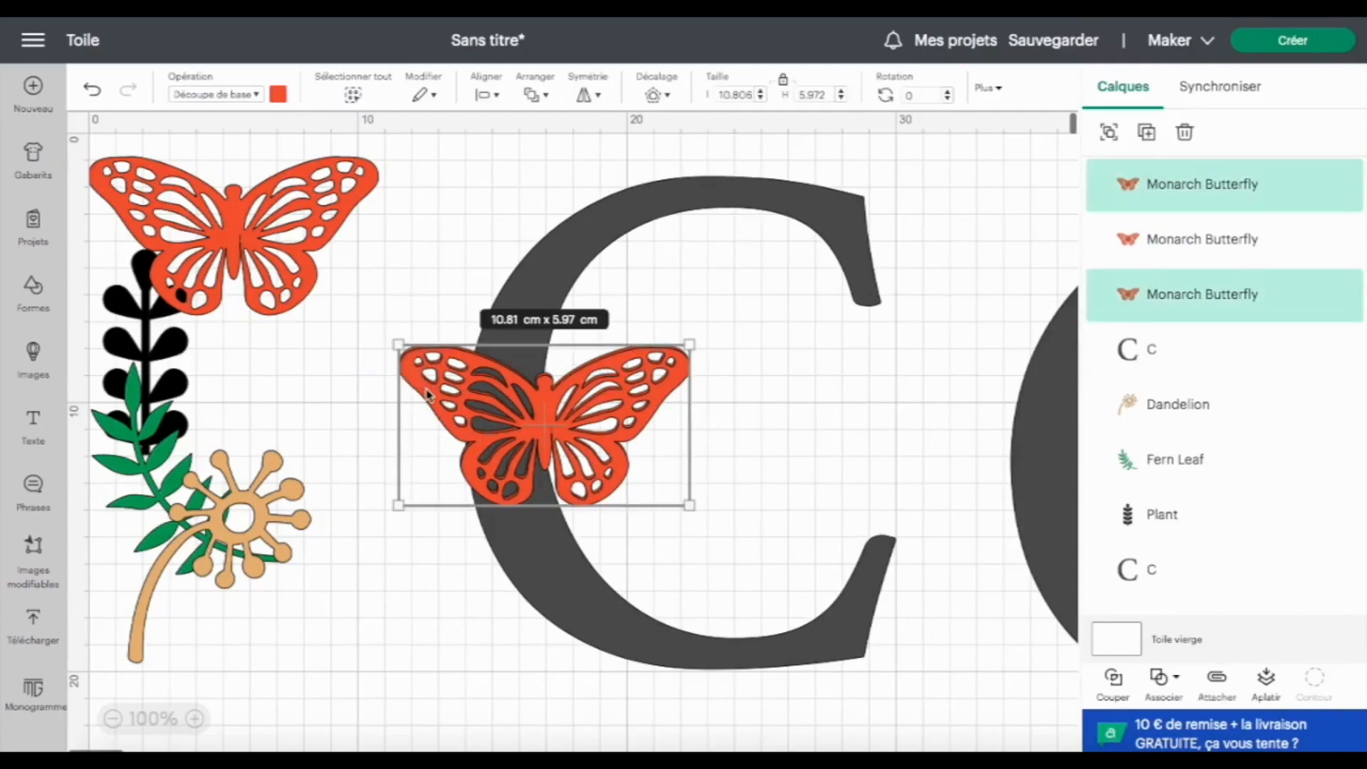
left_click(489, 95)
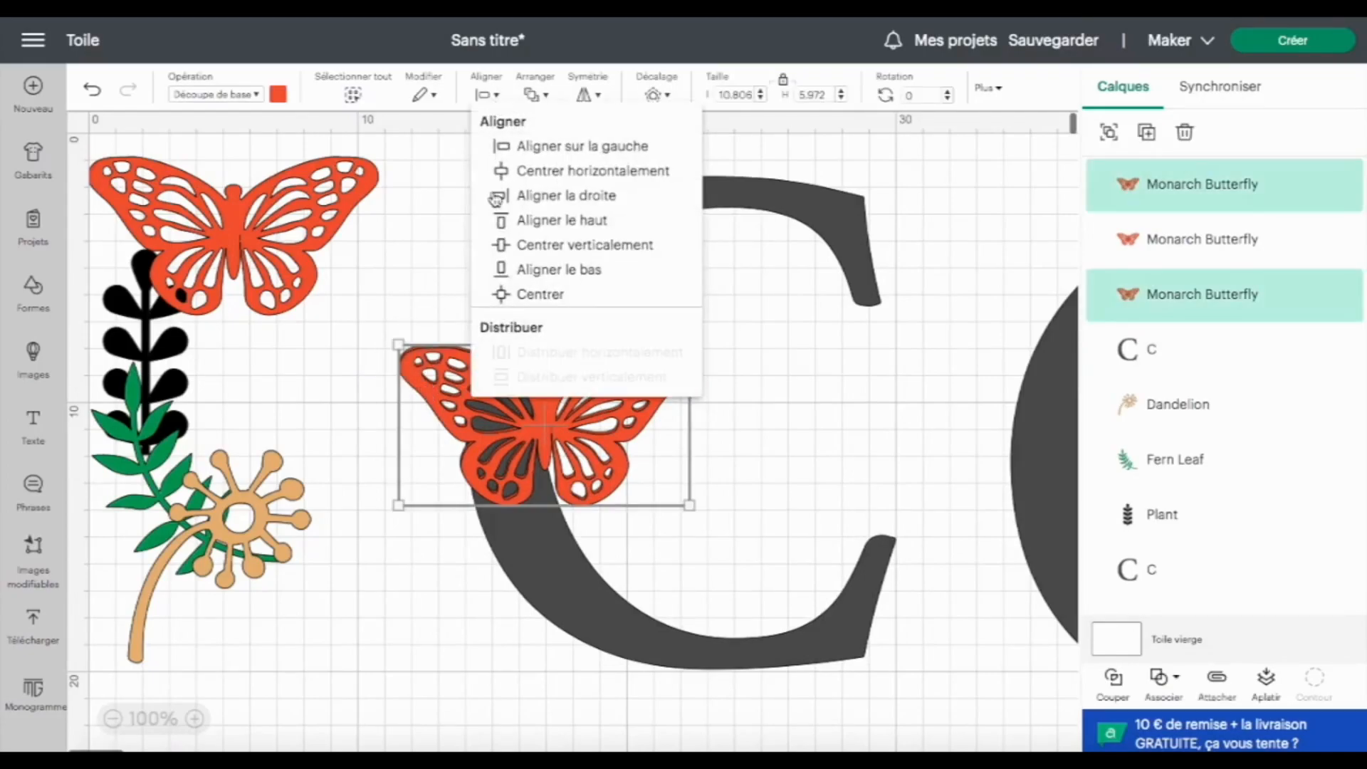
left_click(517, 298)
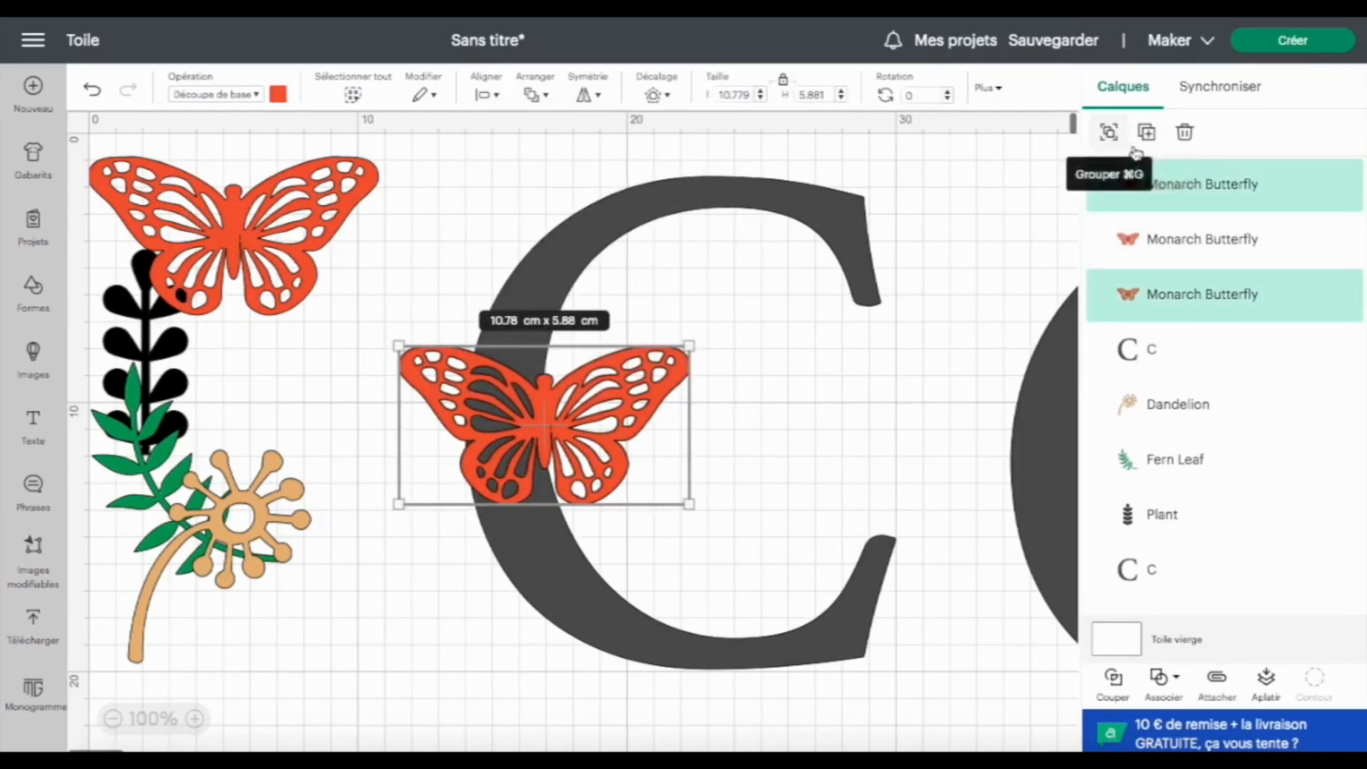
left_click(1112, 136)
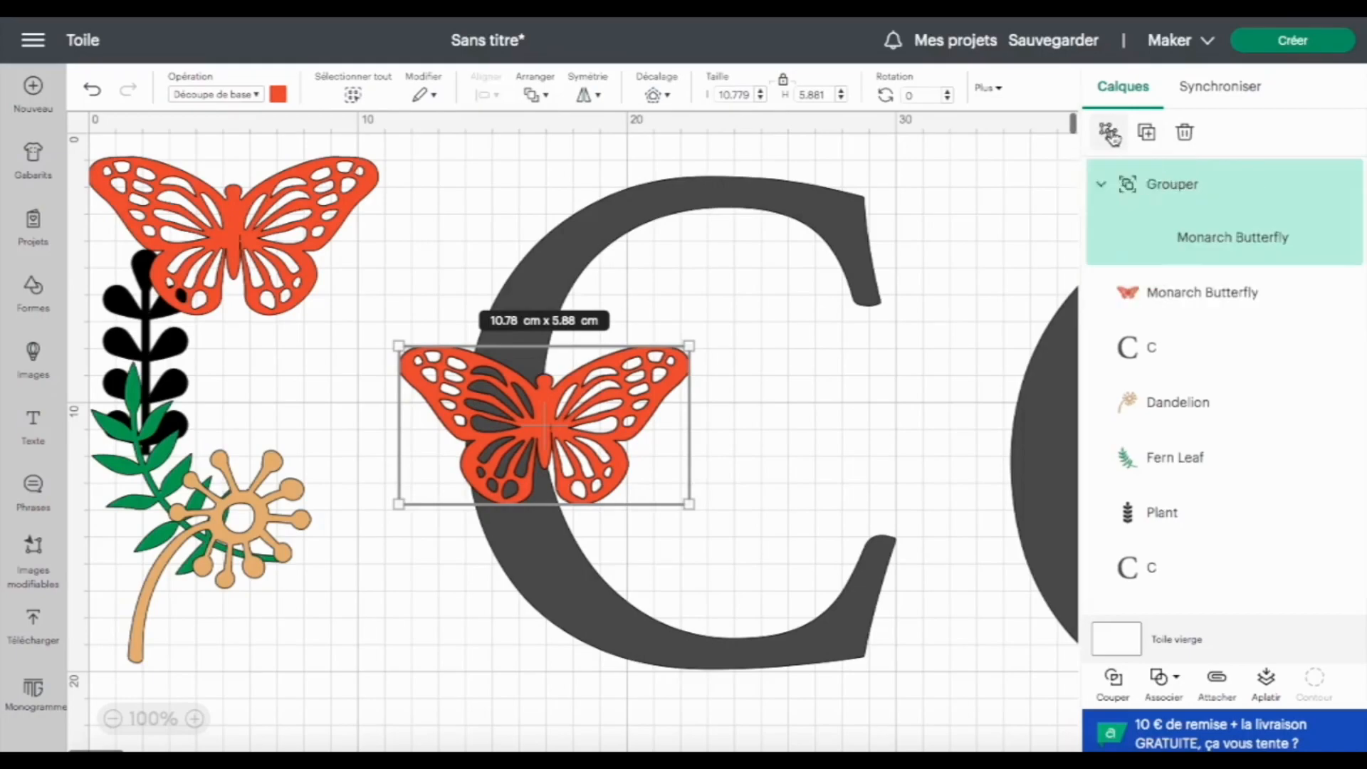
Hide all contours of the upper butterfly in the group to turn it into a solid silhouette
left_click(1255, 237)
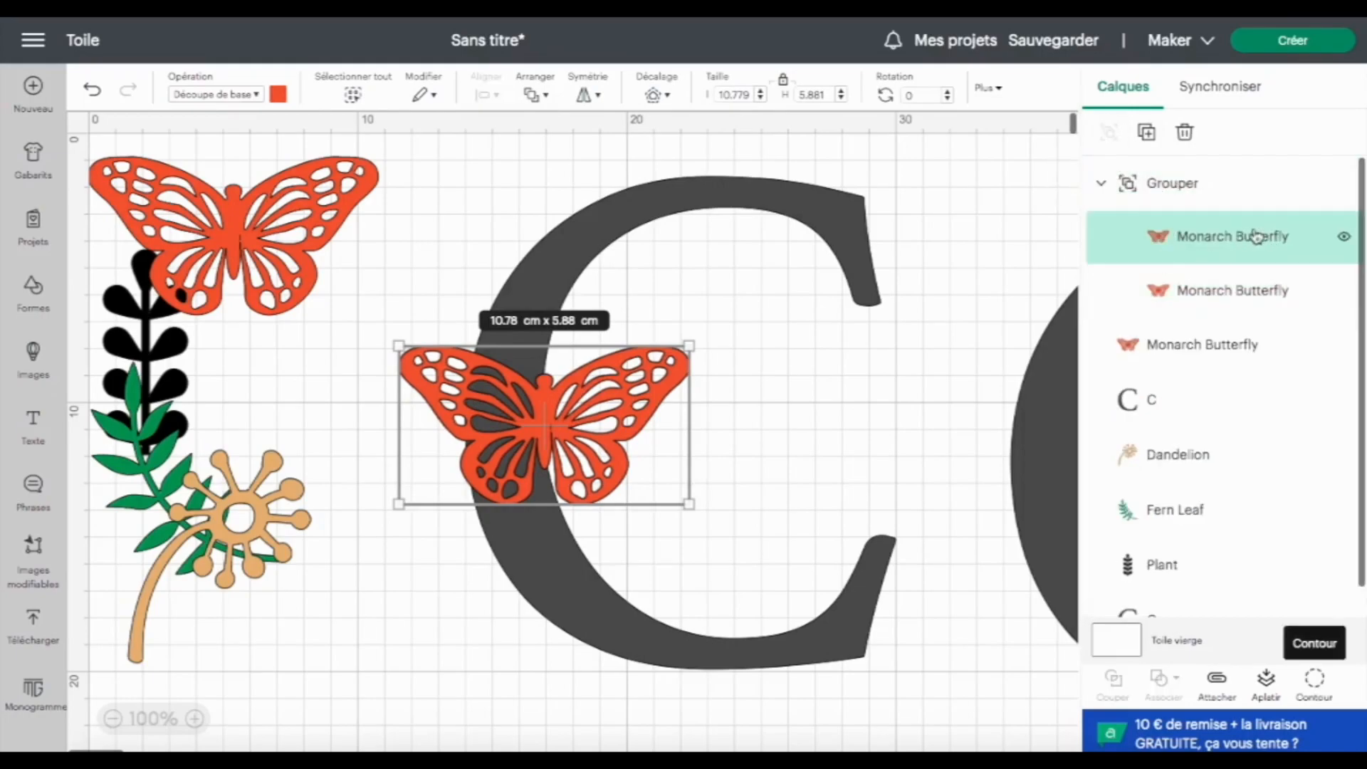
left_click(1314, 679)
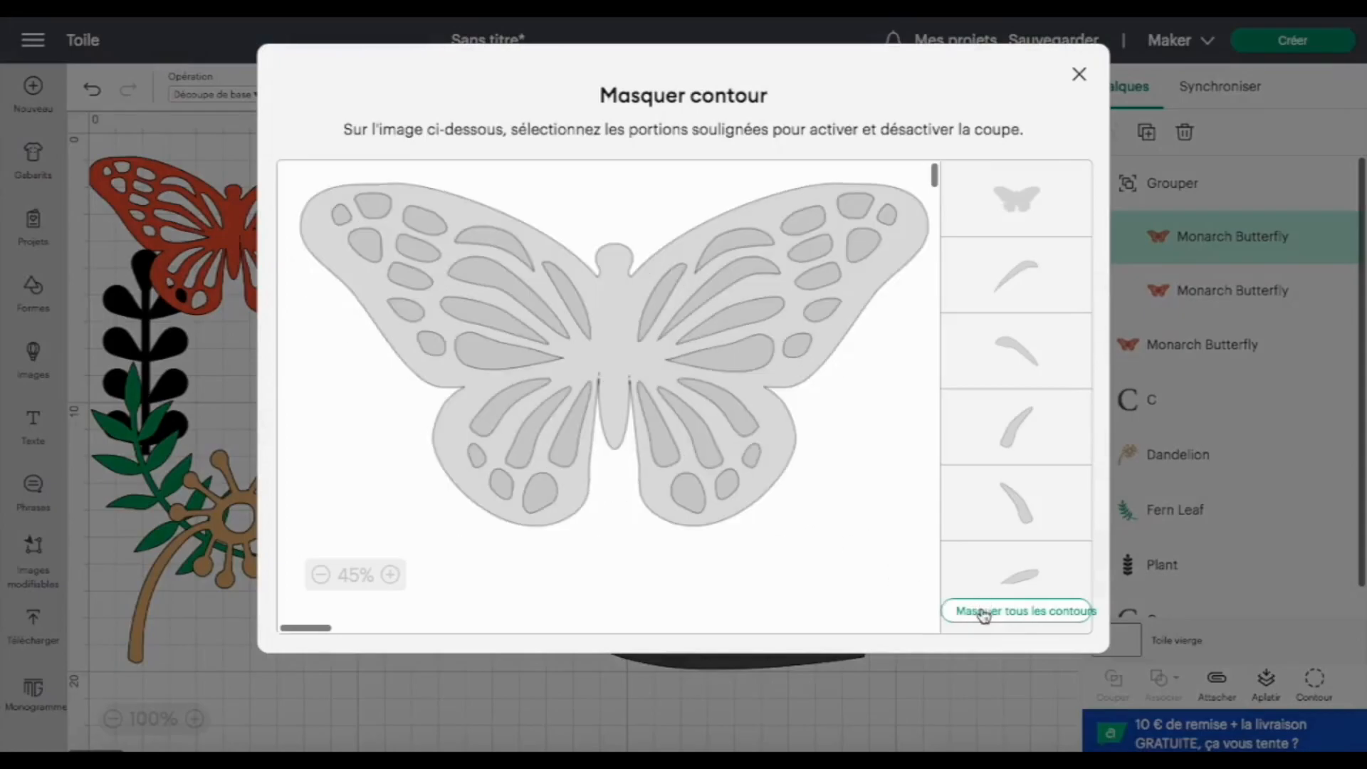
left_click(984, 614)
left_click(1079, 74)
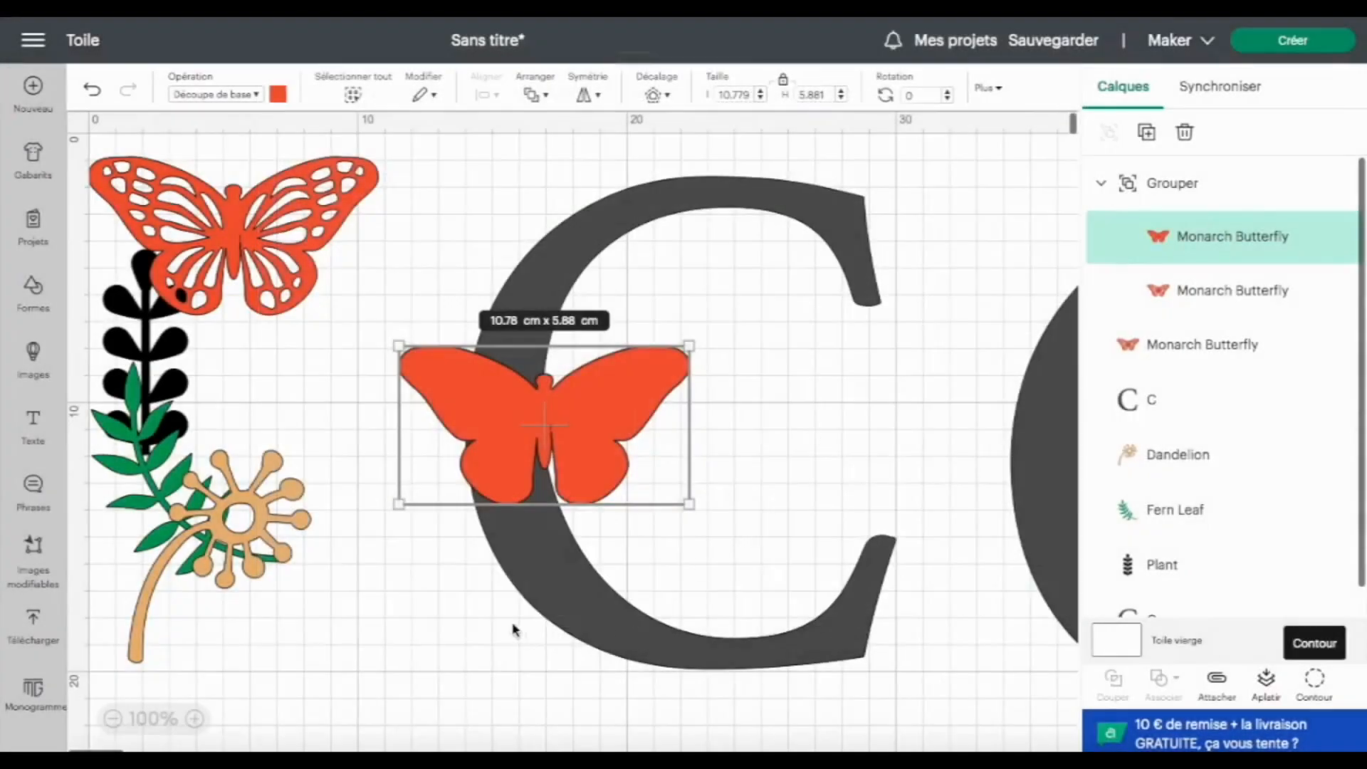
Move the butterfly group onto the C's thick stroke and rotate it counterclockwise to about 337.63°
left_click(1138, 204)
left_click_drag(647, 396, 606, 362)
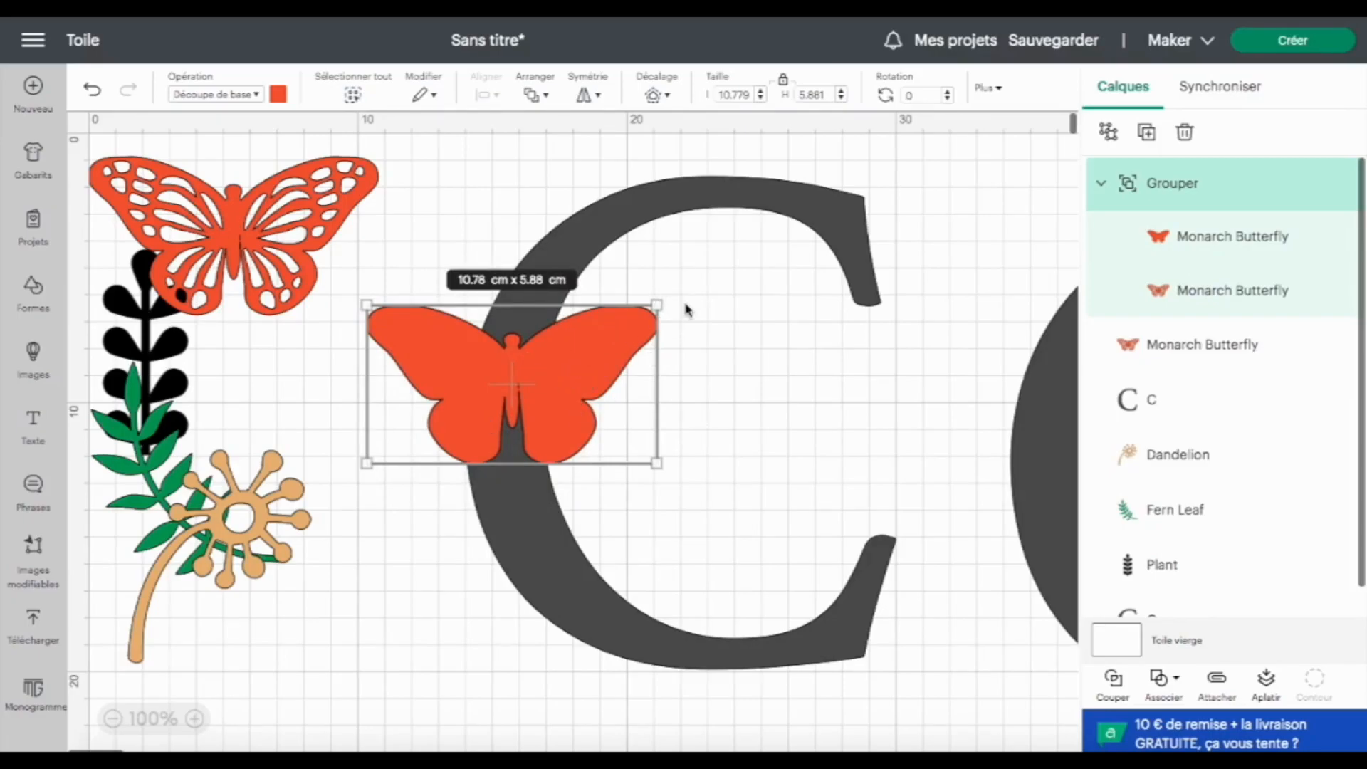
left_click_drag(672, 294, 613, 255)
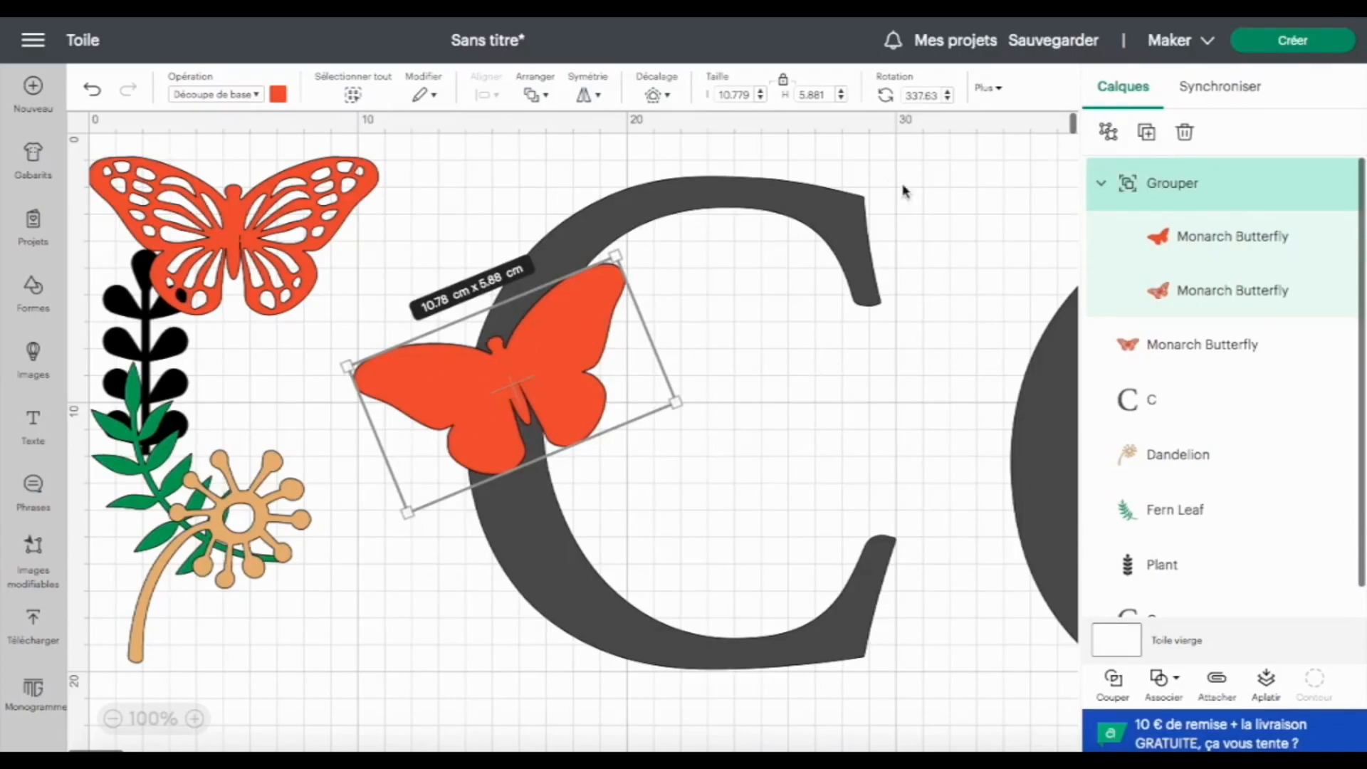
Ungroup the tilted butterflies and subtract the solid silhouette from the C with Retirer
left_click(1235, 250)
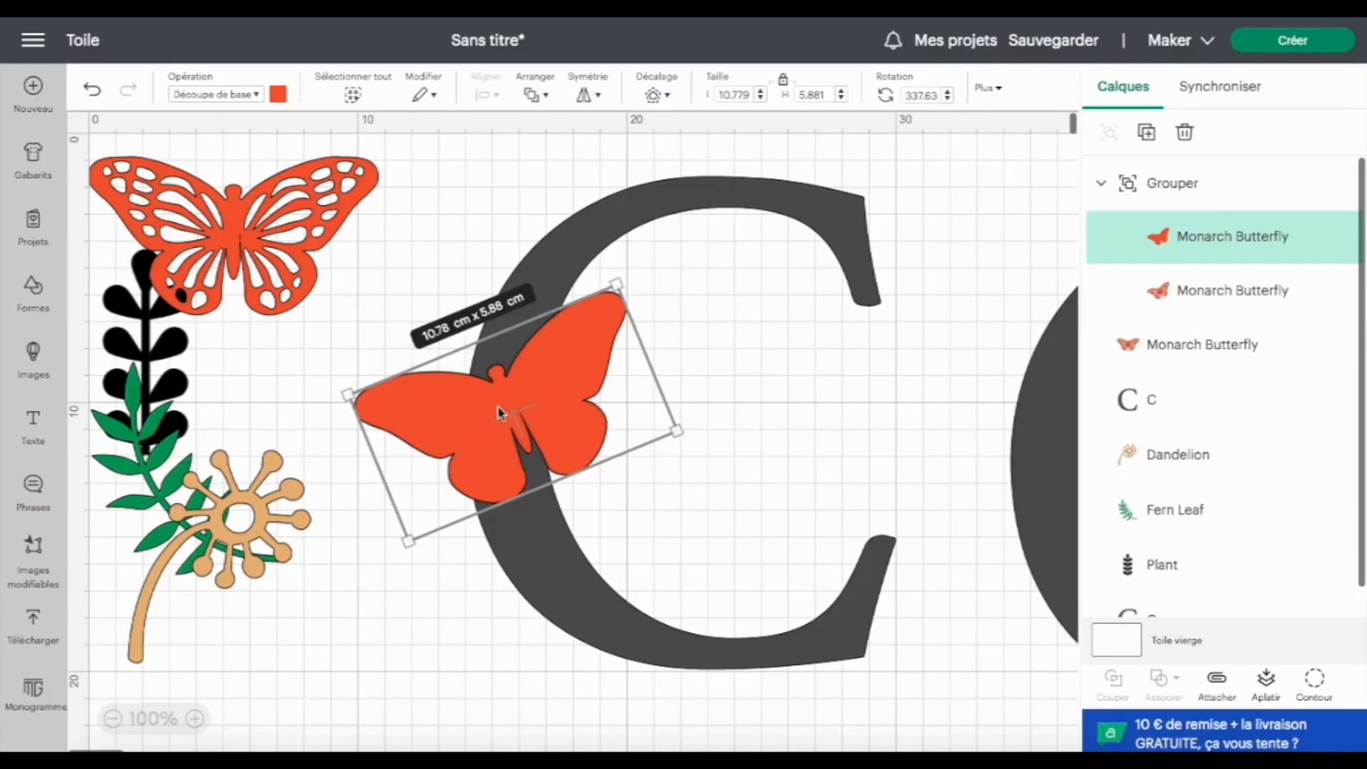
left_click(1132, 192)
left_click(1108, 135)
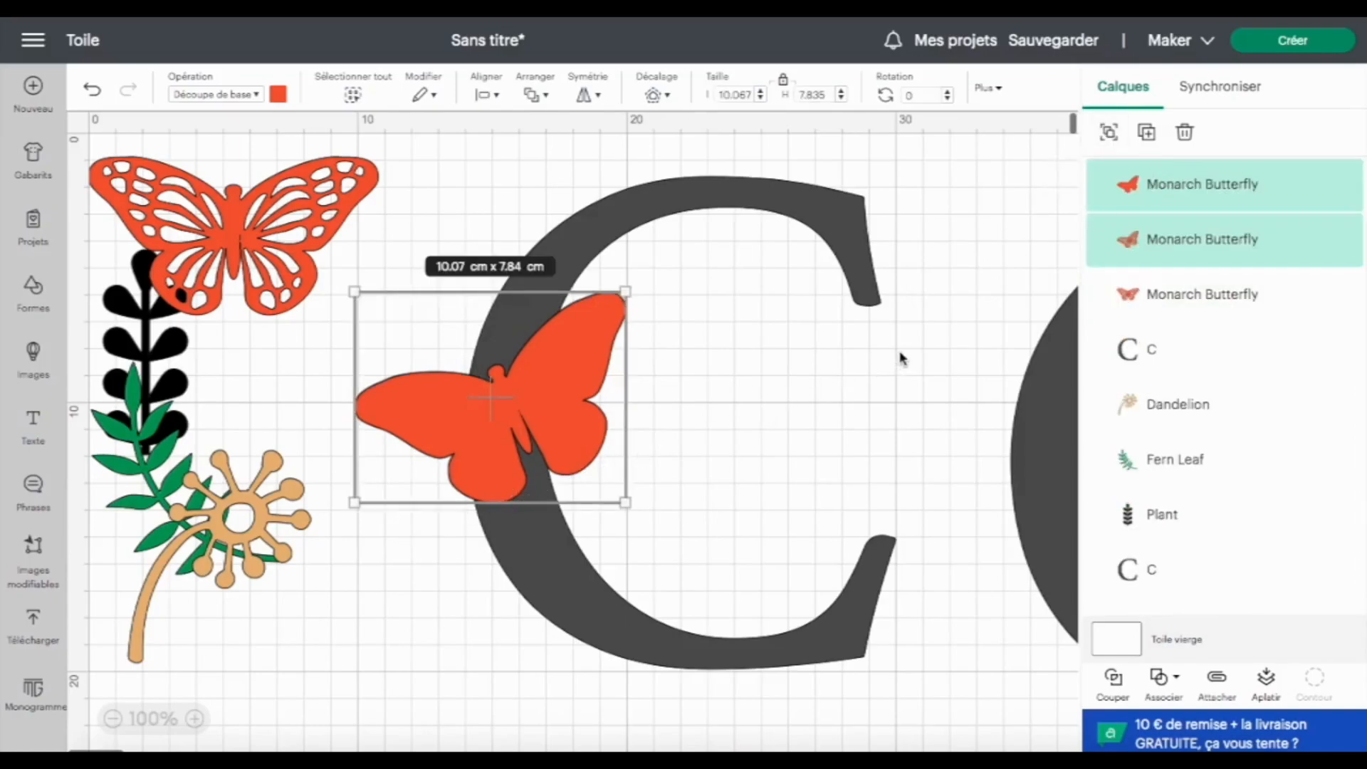
left_click(1213, 186)
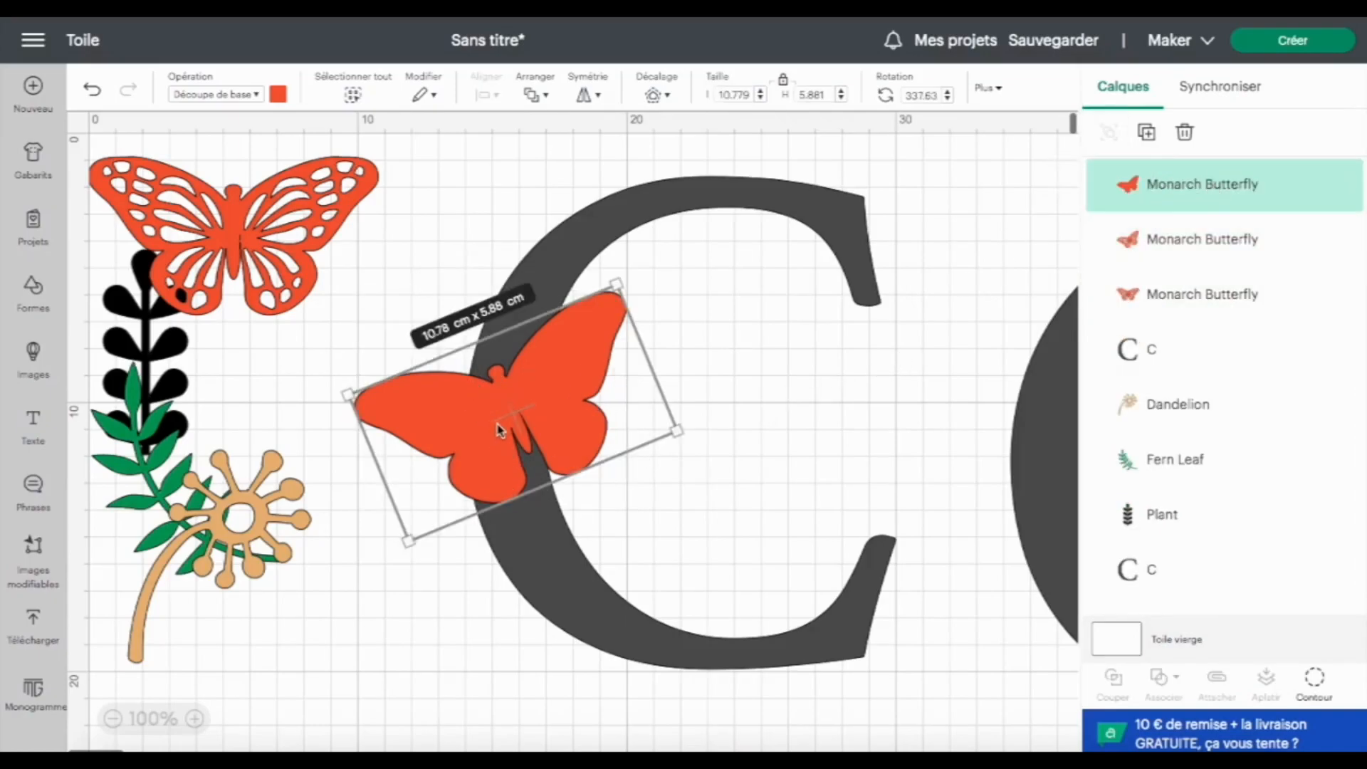
left_click(780, 203, "shift")
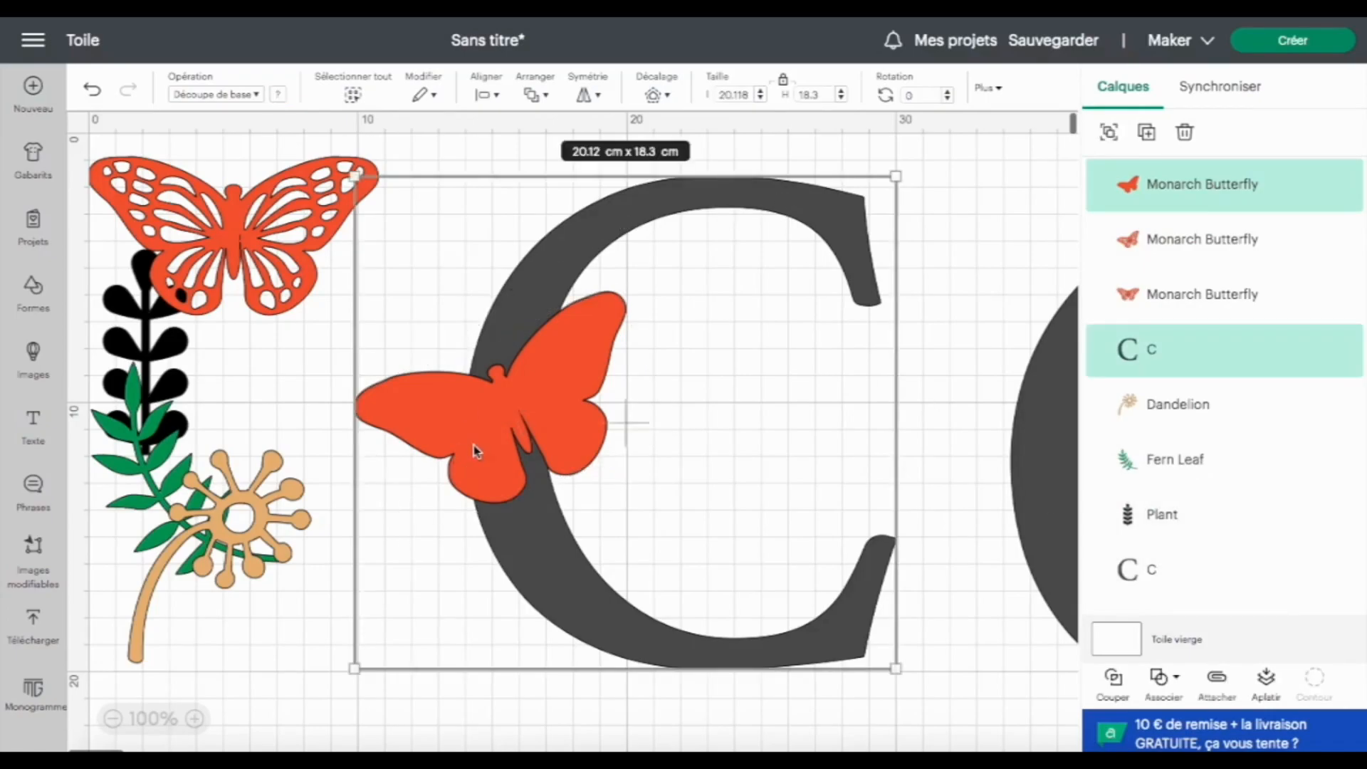
left_click(1177, 678)
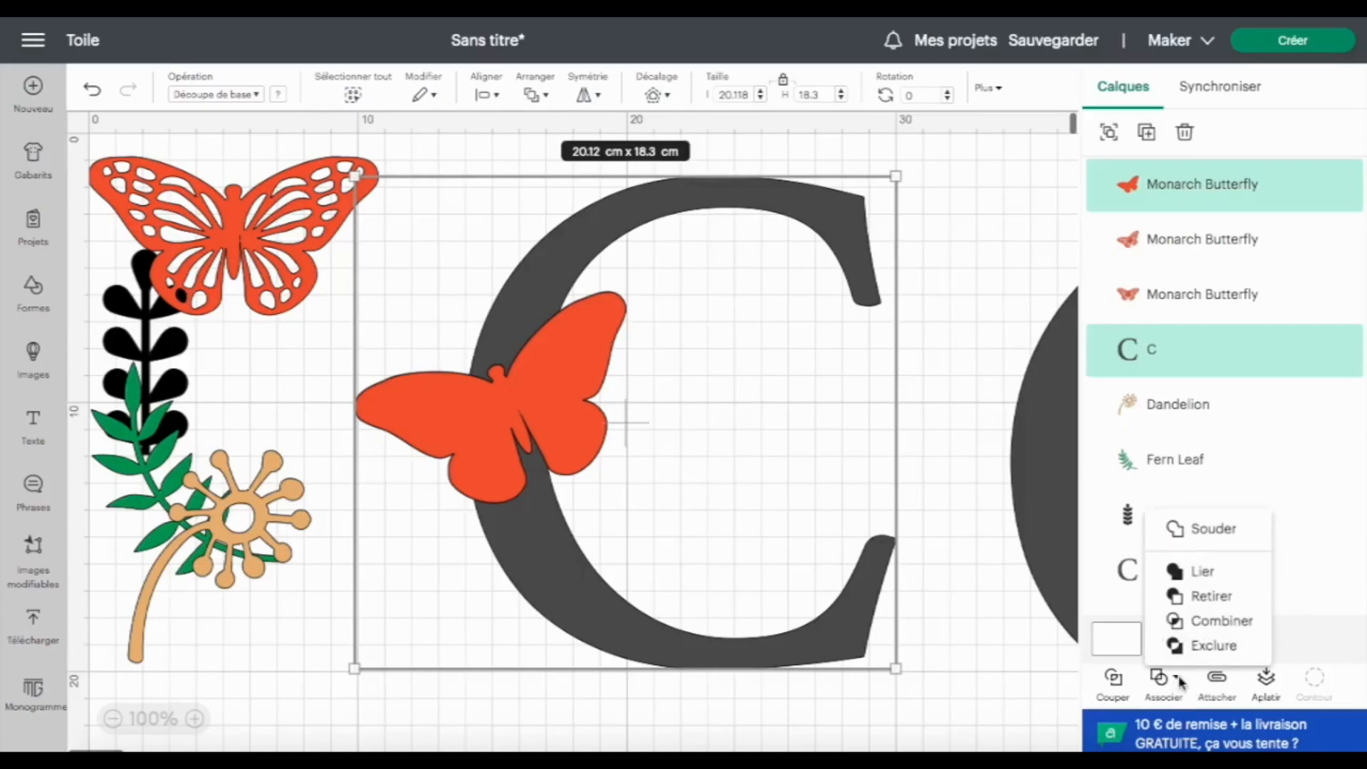
left_click(1224, 603)
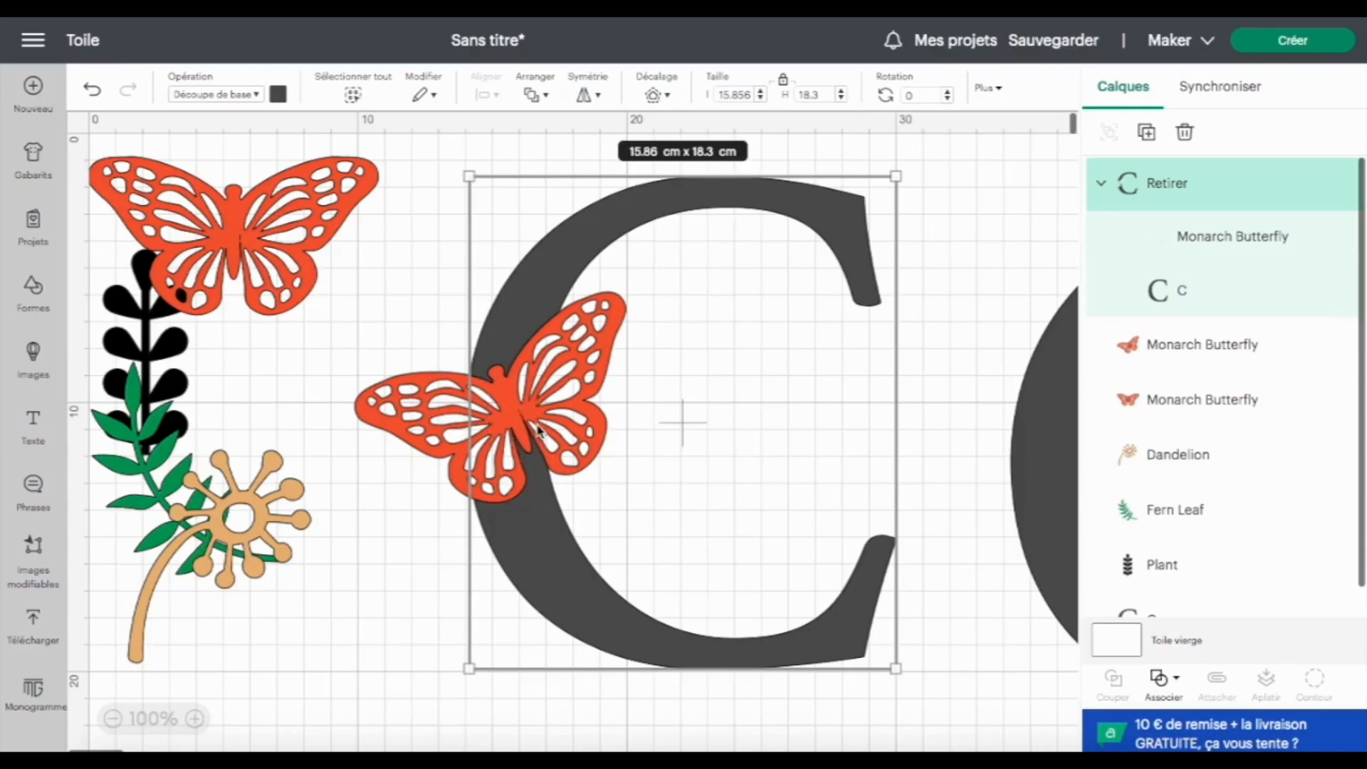
Unite the cut-out C and the openwork butterfly into one shape with Lier
left_click(424, 394, "shift")
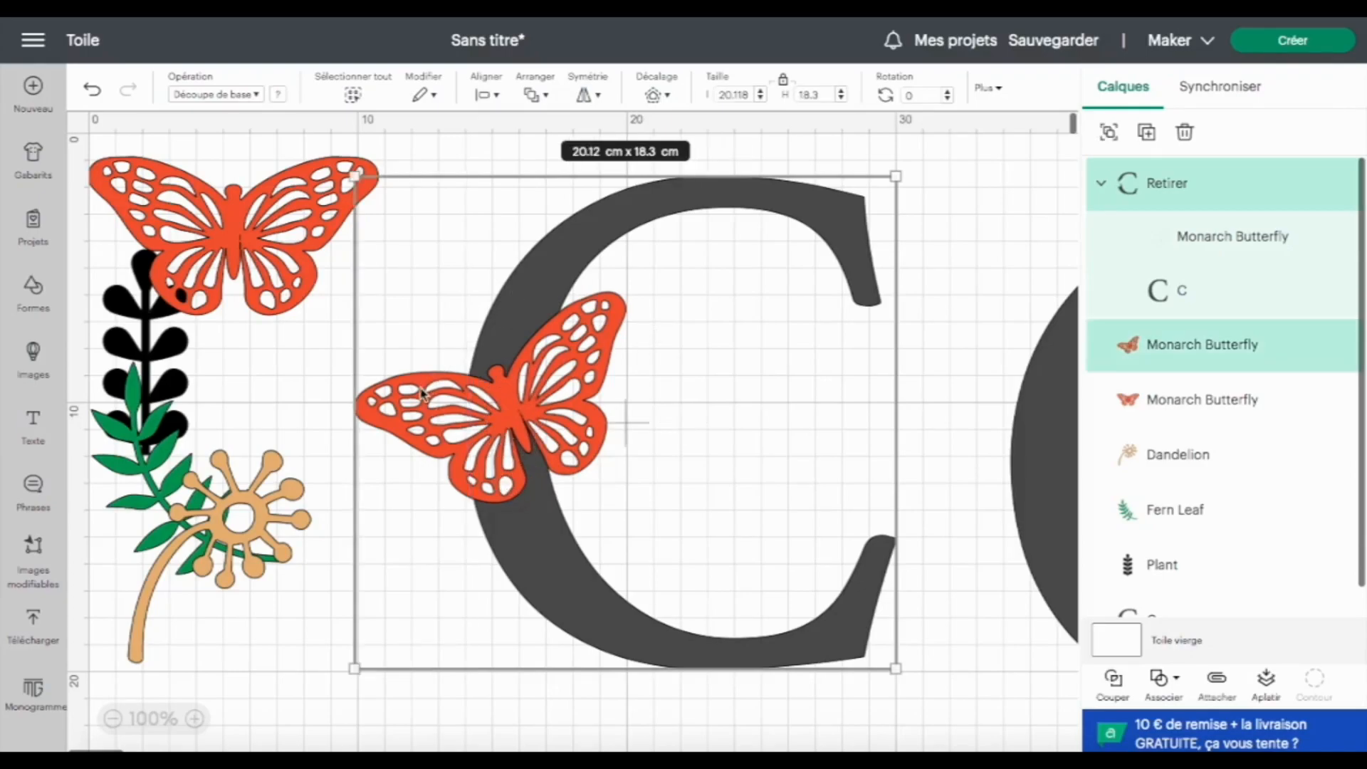
left_click(1176, 681)
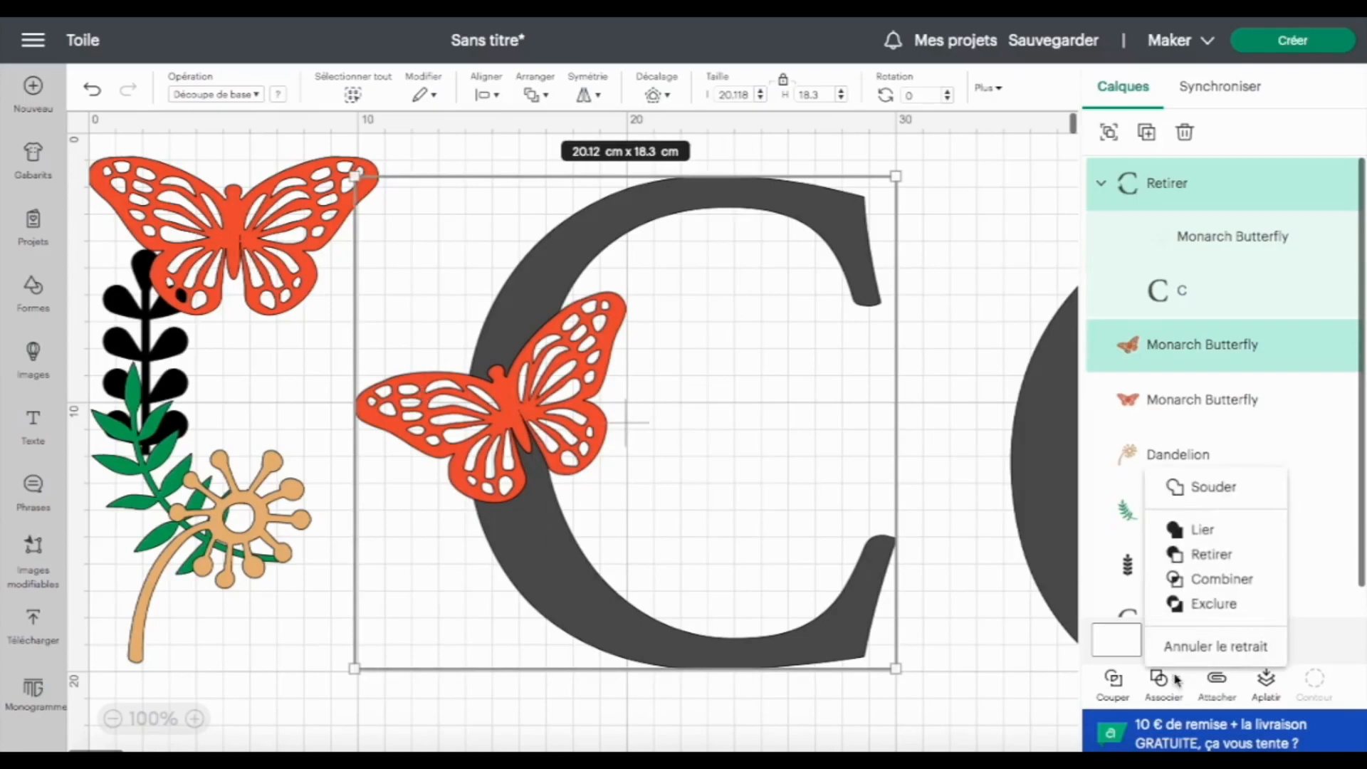
left_click(1203, 531)
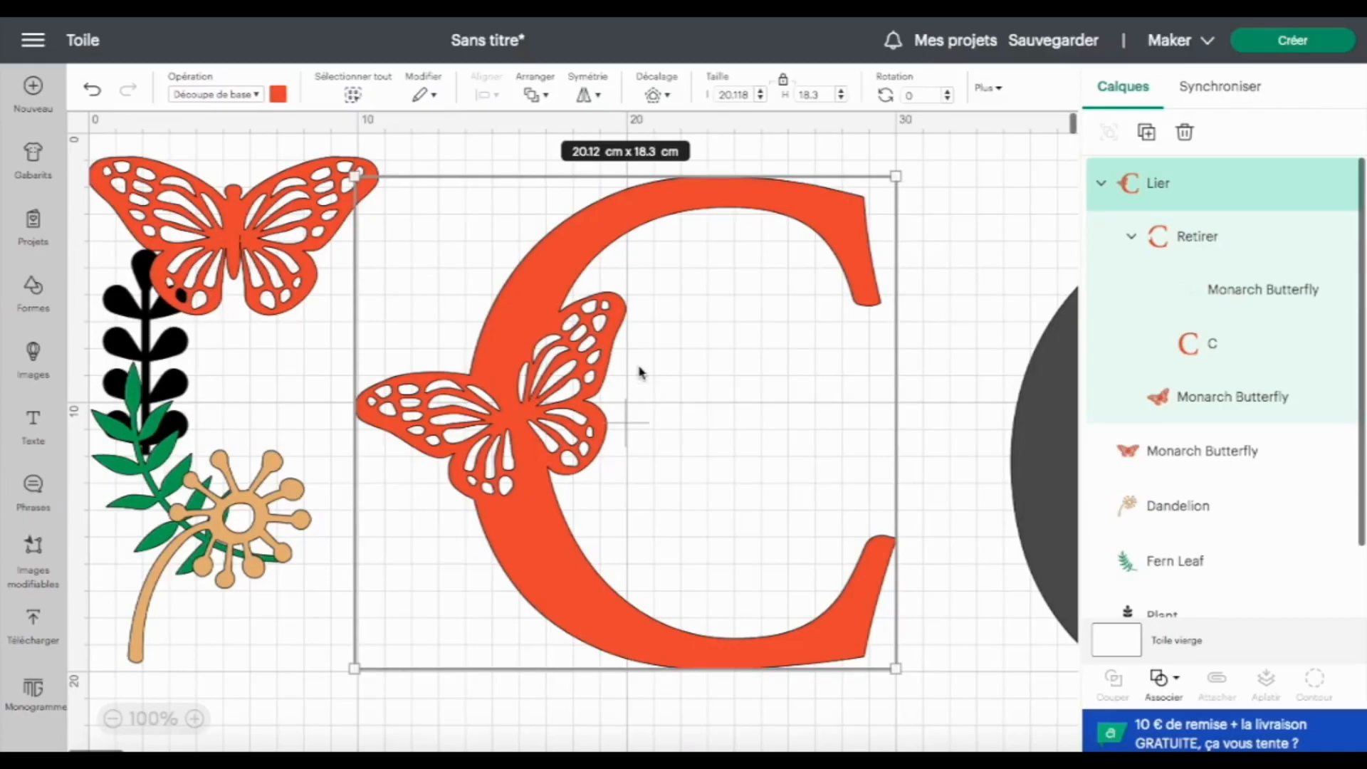
Replace the merged butterfly letter with the spare C and set that letter's operation to Guide
key("Delete")
left_click_drag(1047, 498, 488, 504)
left_click(257, 95)
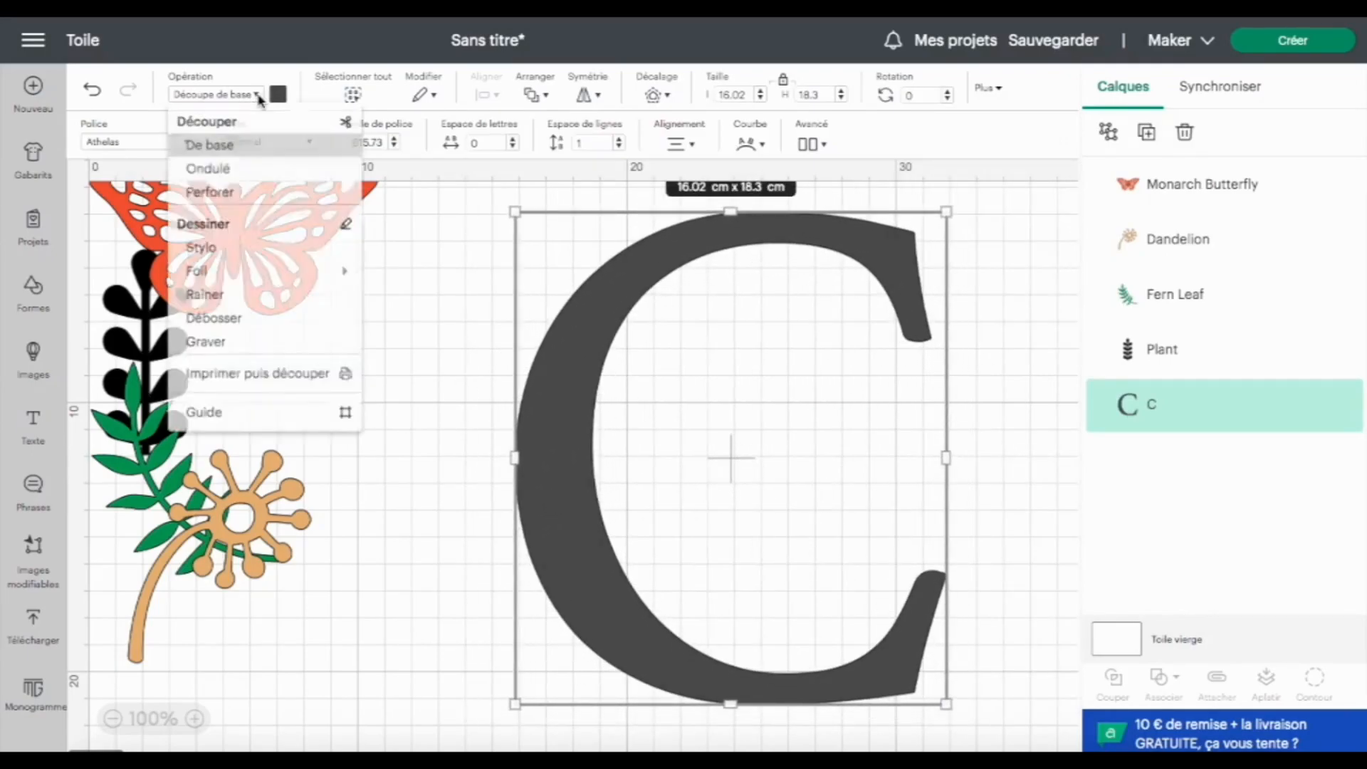
left_click(293, 437)
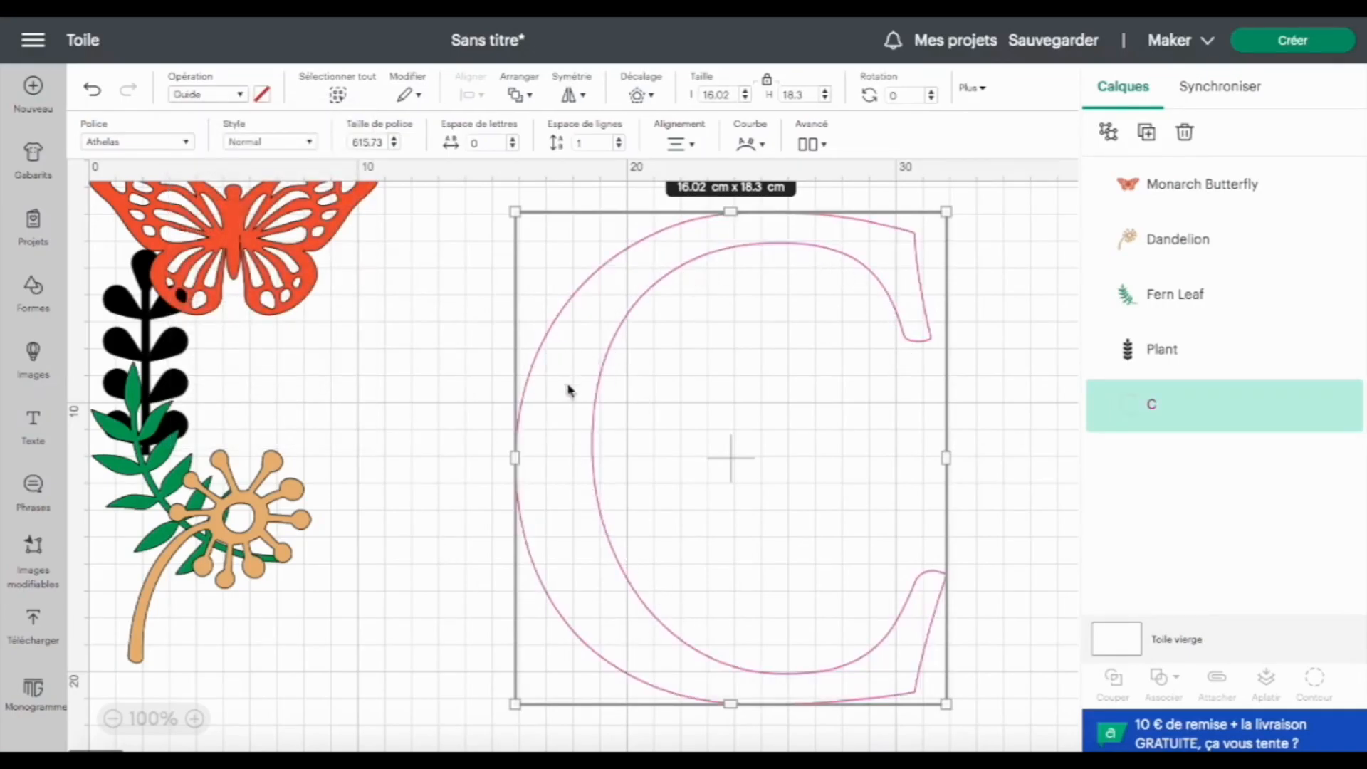
Place the spare butterfly on the guide C's upper thick stroke, resized to about 9.87 × 5.39 cm and rotated to about 331.47°
left_click_drag(262, 287, 601, 395)
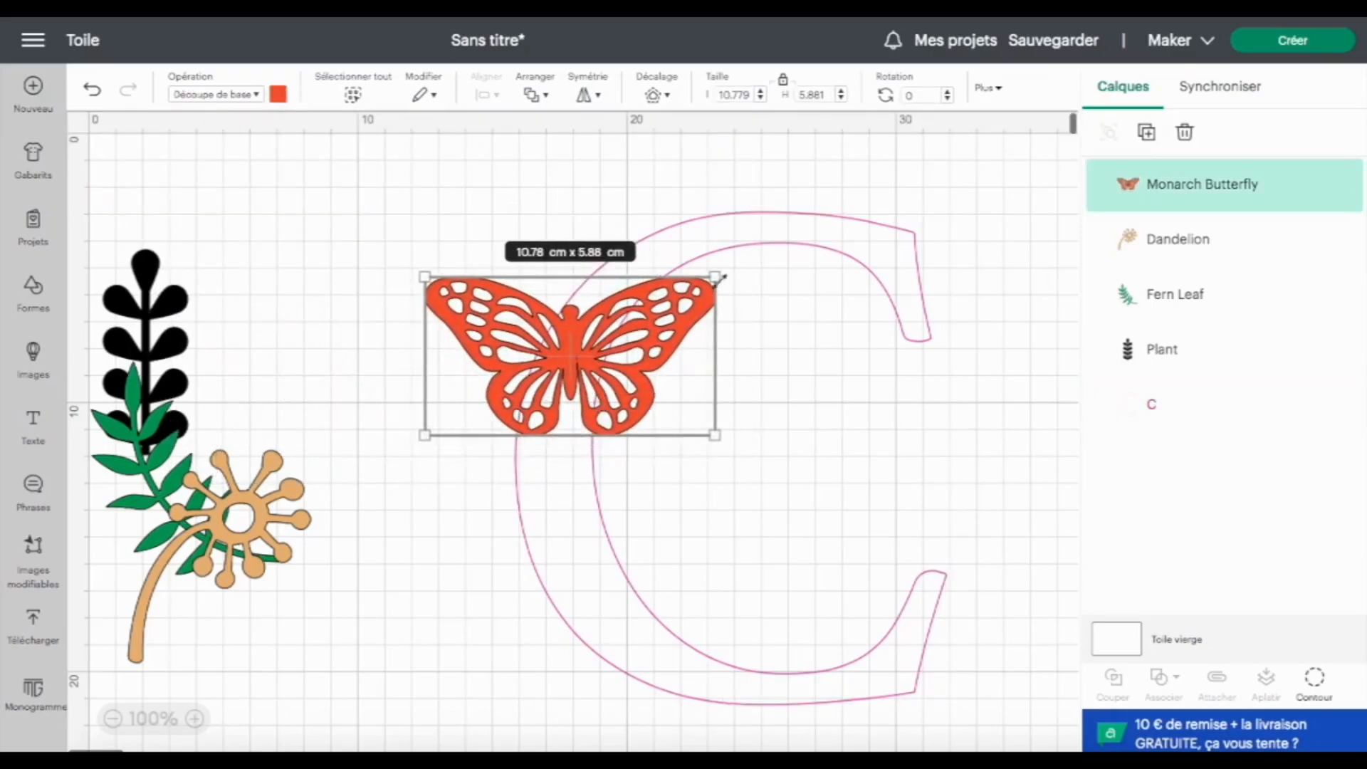
left_click_drag(717, 272, 666, 302)
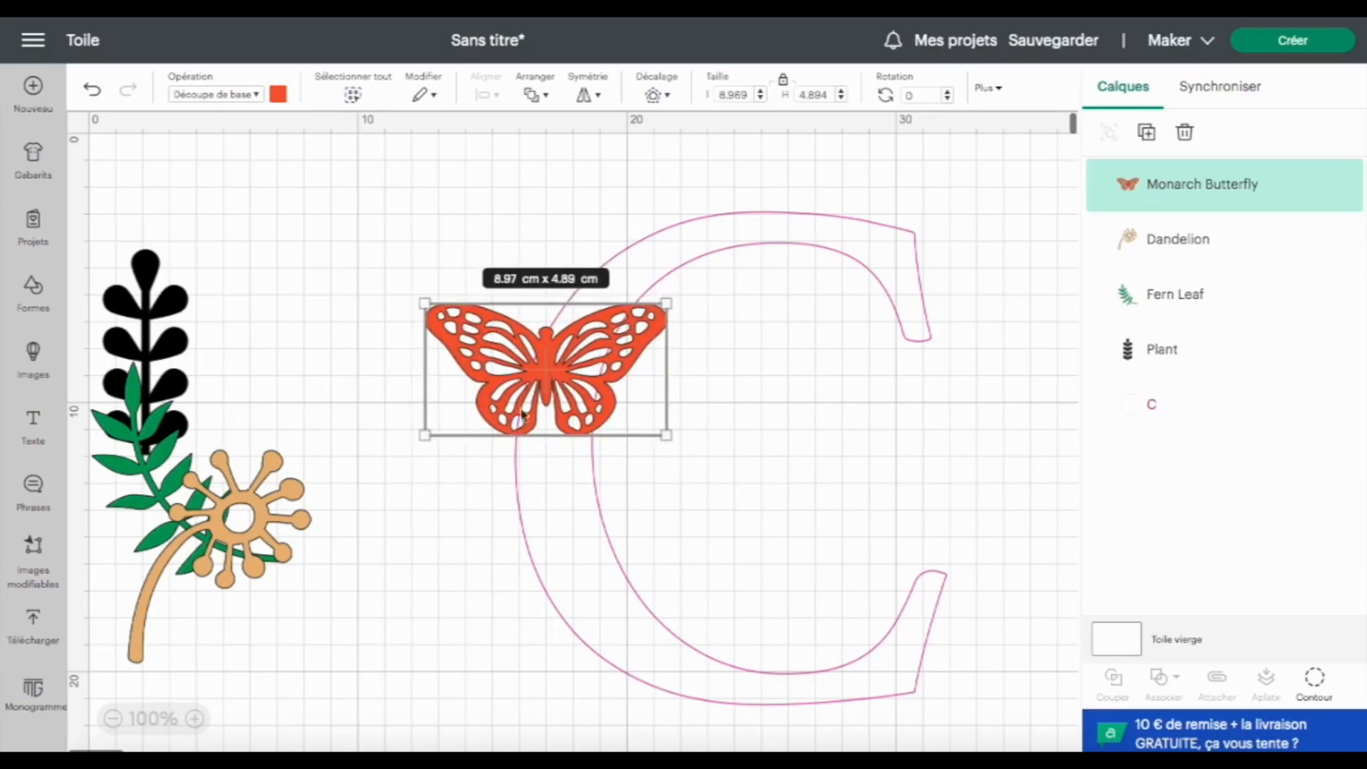
left_click_drag(422, 453, 448, 498)
left_click_drag(454, 392, 473, 383)
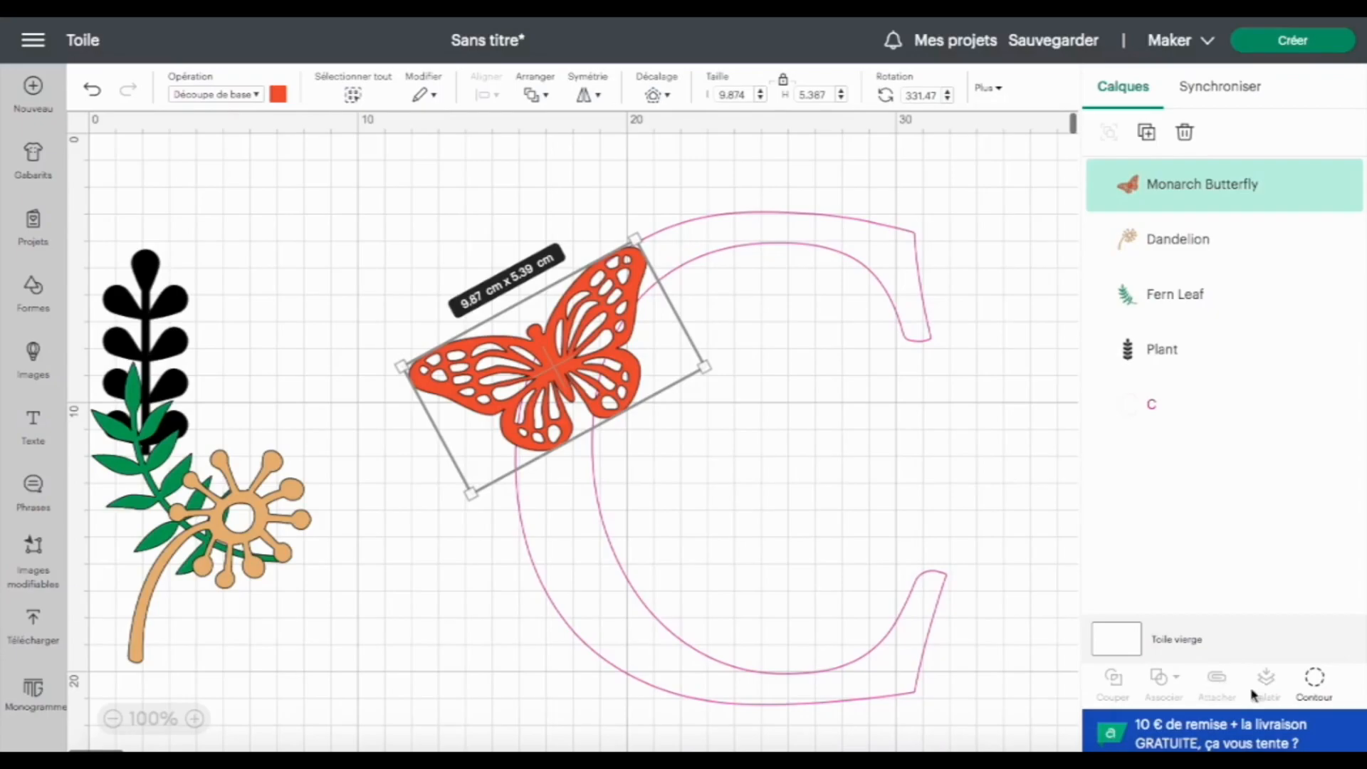
Duplicate the tilted butterfly and center the copy exactly over the original
left_click(1146, 131)
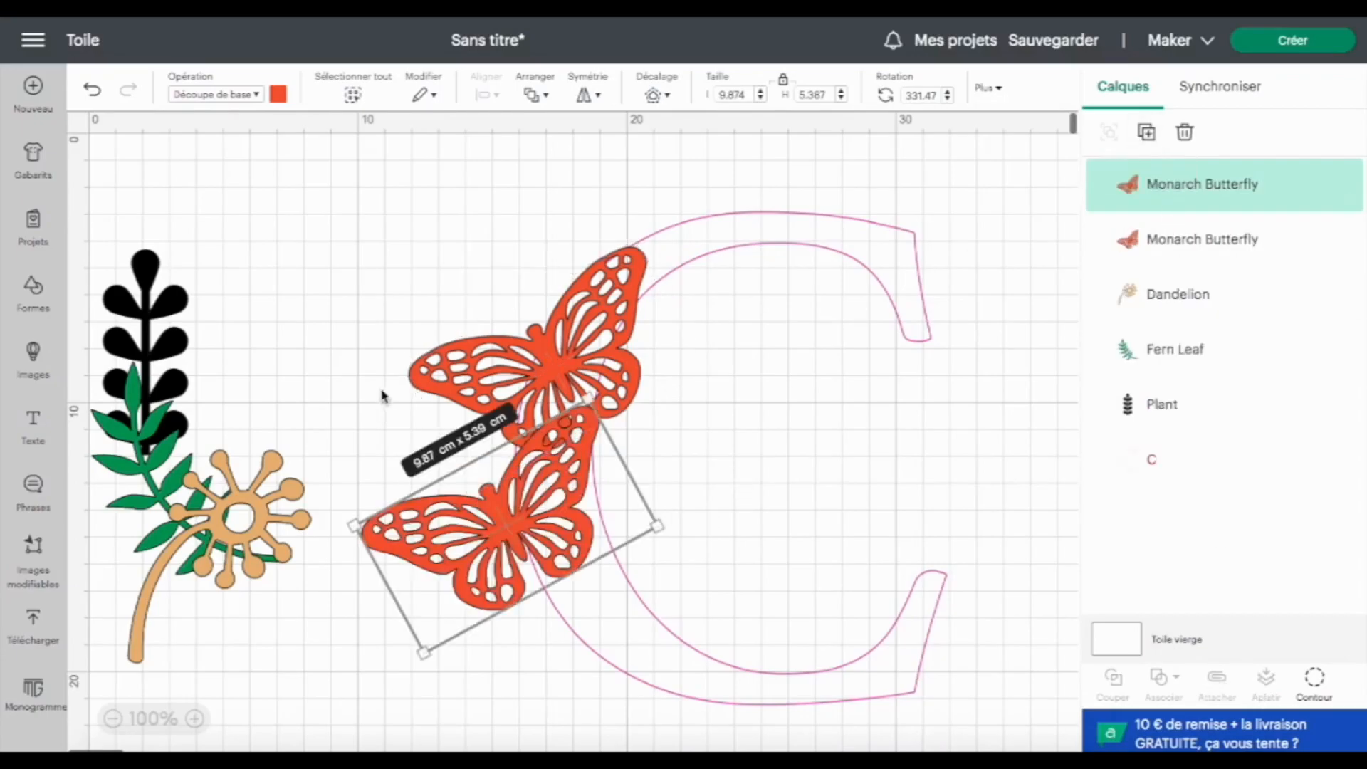
left_click_drag(496, 562, 544, 402)
left_click_drag(347, 346, 499, 461)
left_click(487, 94)
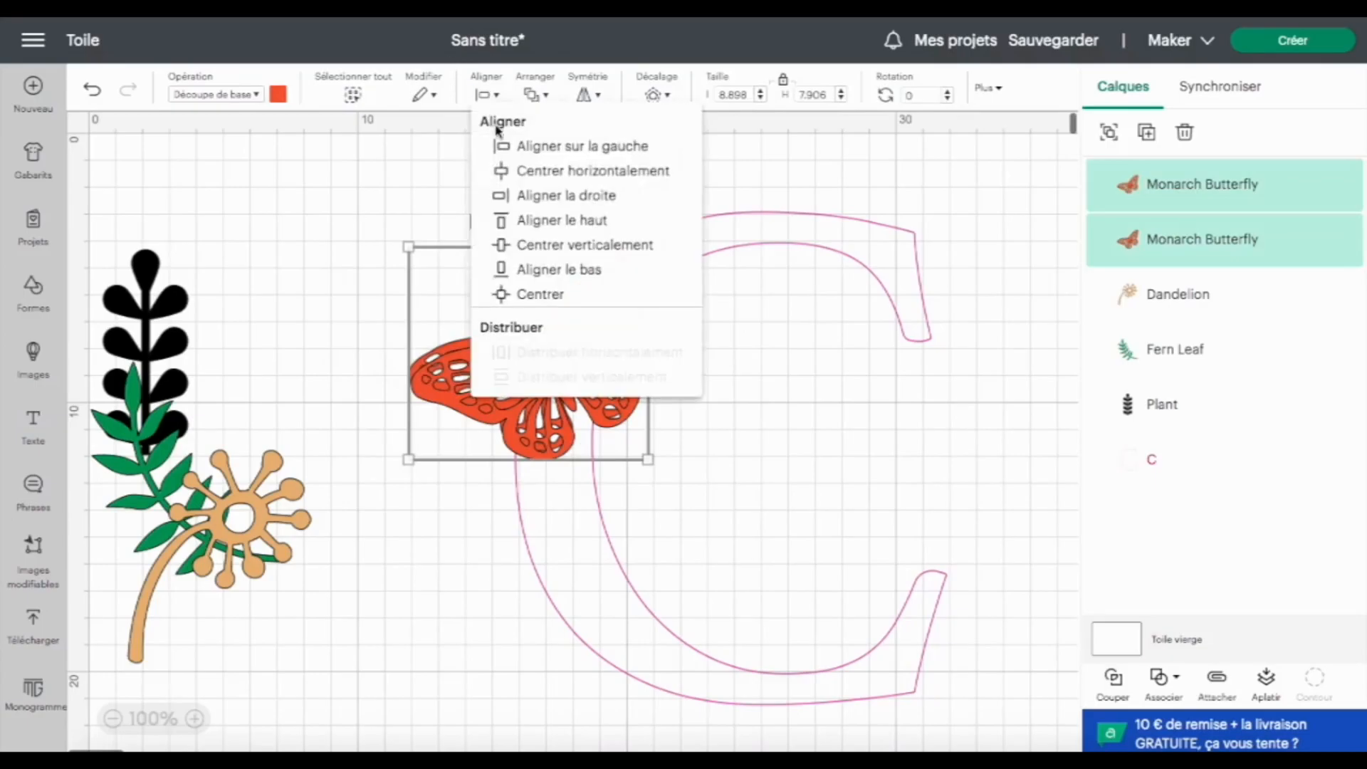
left_click(501, 293)
left_click(330, 370)
Group the two stacked butterflies and adjust the group's position over the guide C's upper thick stroke
left_click_drag(328, 304, 475, 437)
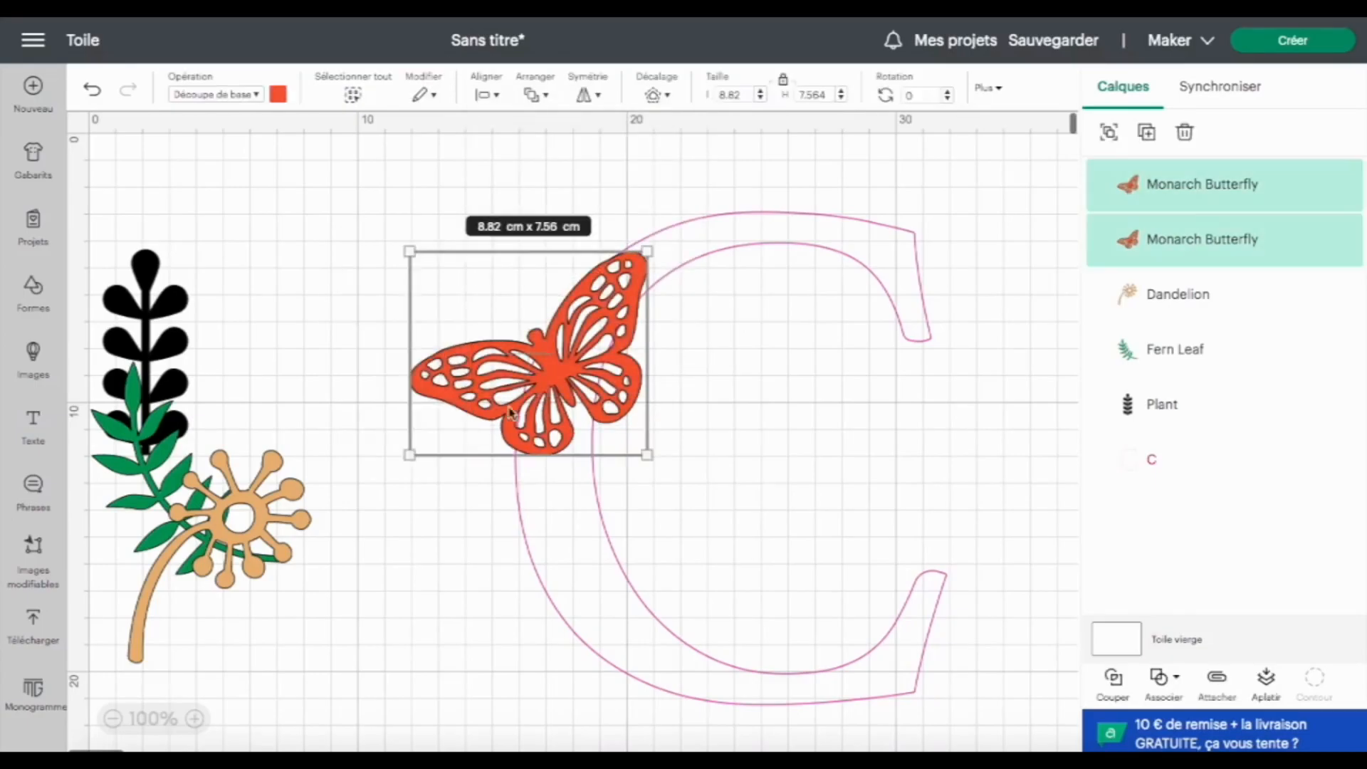
left_click(1108, 132)
mouse_move(452, 395)
left_mouse_down()
mouse_move(466, 390)
mouse_move(451, 390)
left_mouse_up()
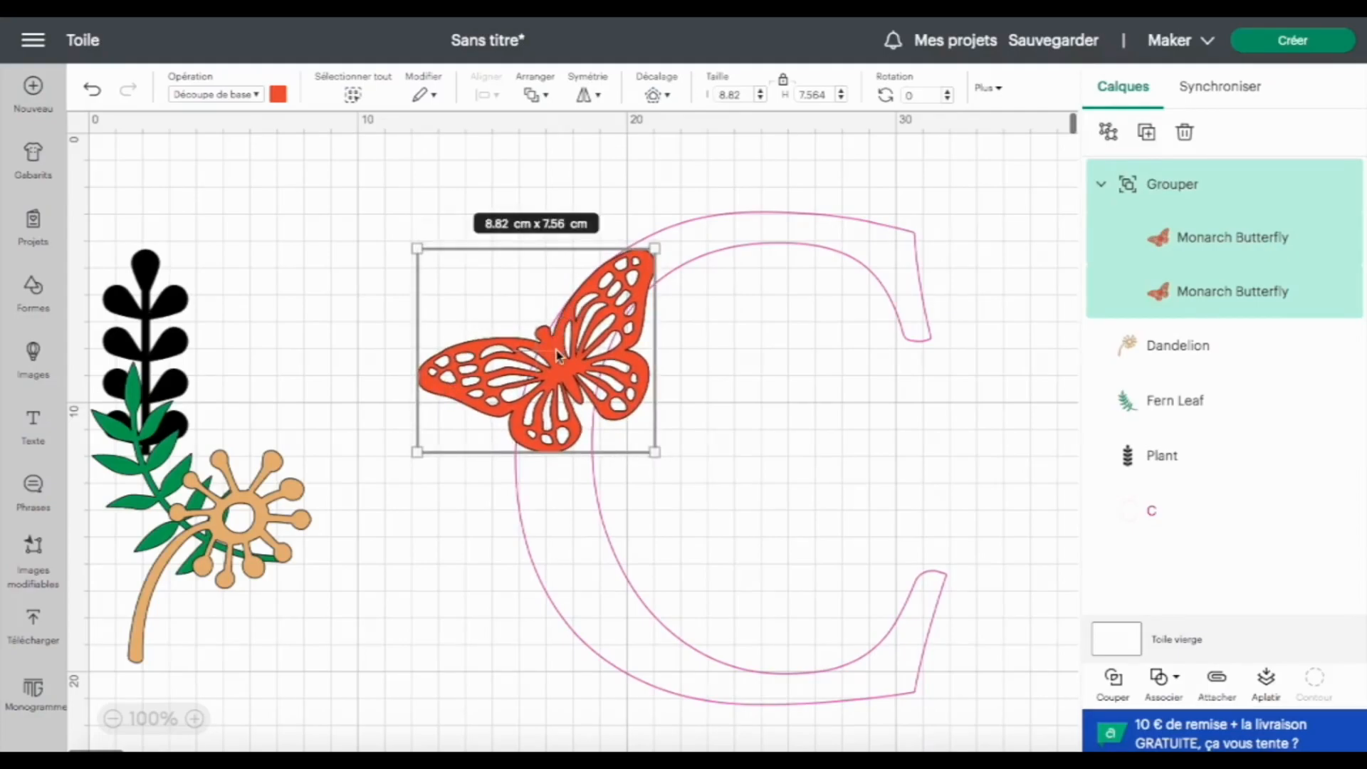
left_click_drag(554, 356, 546, 356)
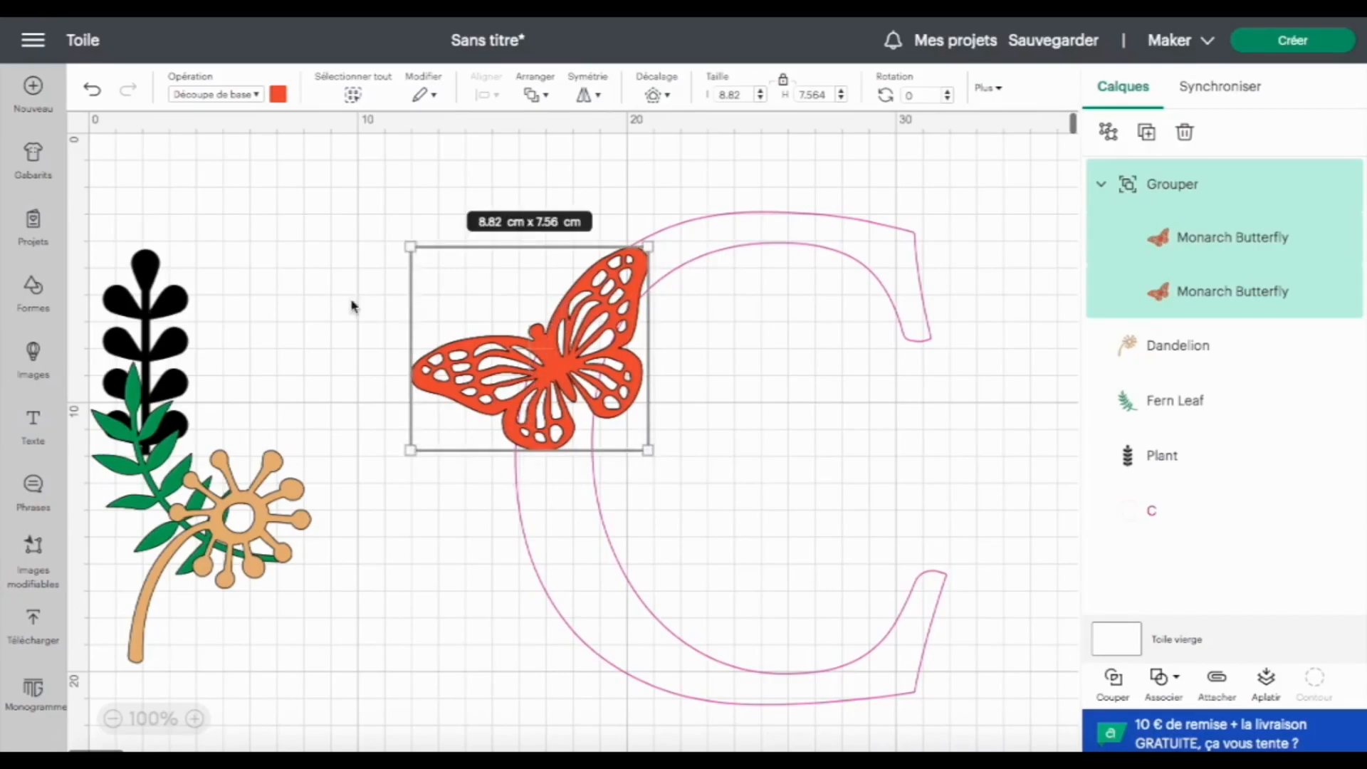
Duplicate the butterfly group, mirror it about the vertical axis, and place it below the first one at about 6.95 × 5.96 cm
left_click(1146, 132)
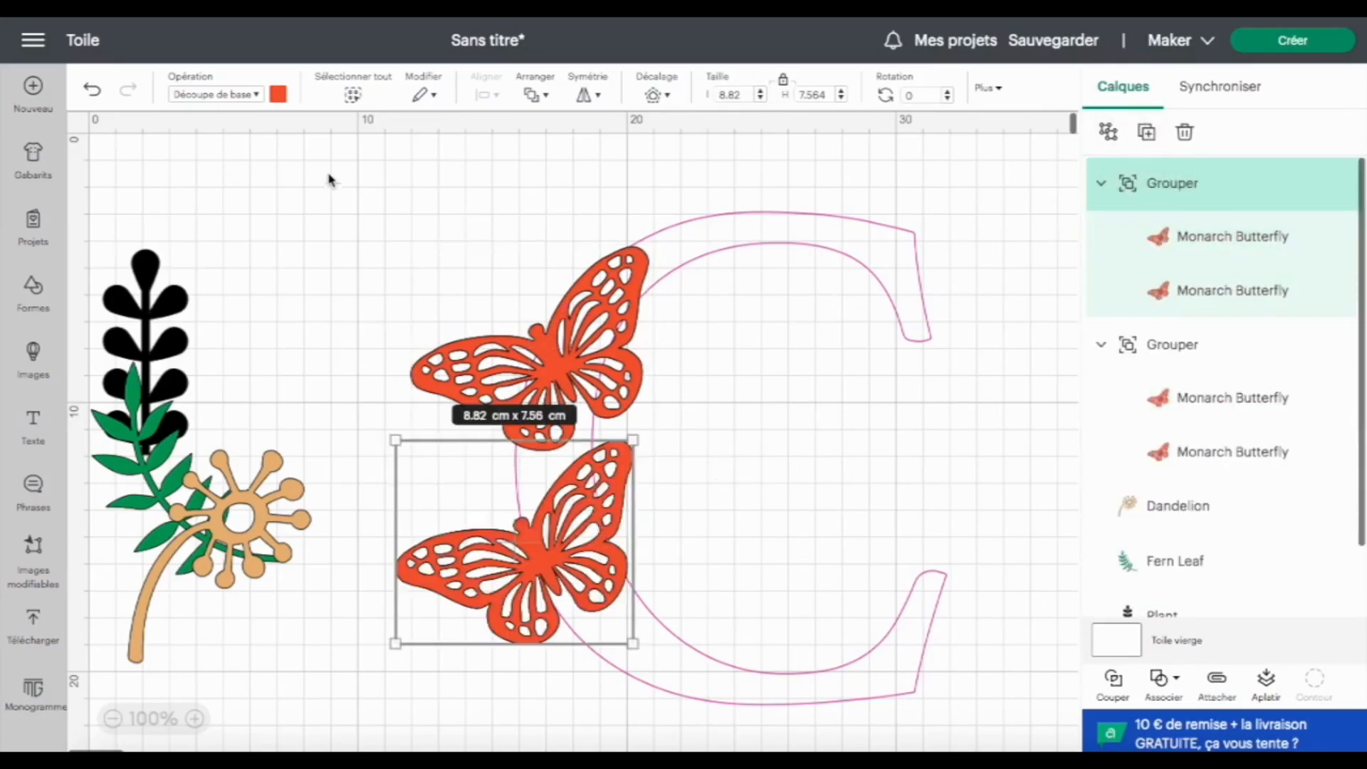
left_click(588, 94)
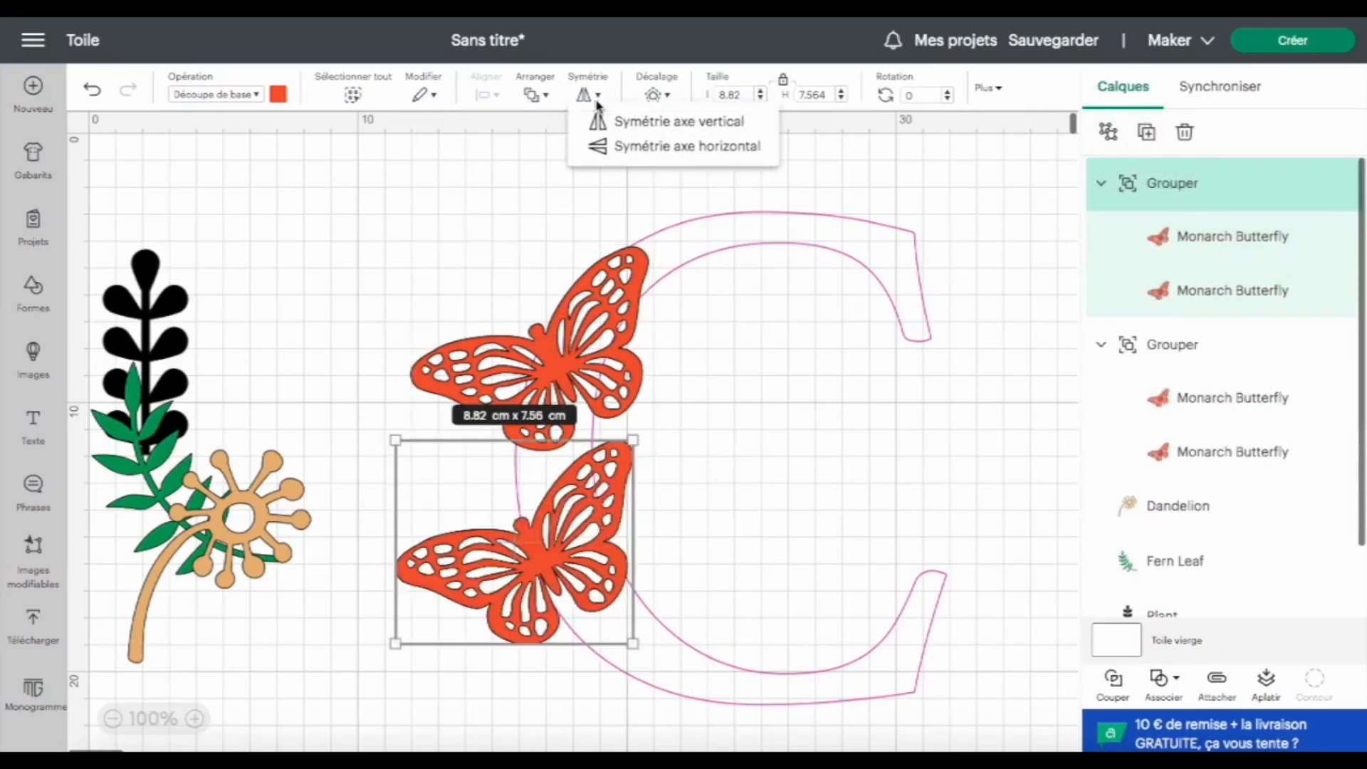
left_click(662, 121)
left_click_drag(445, 526, 525, 506)
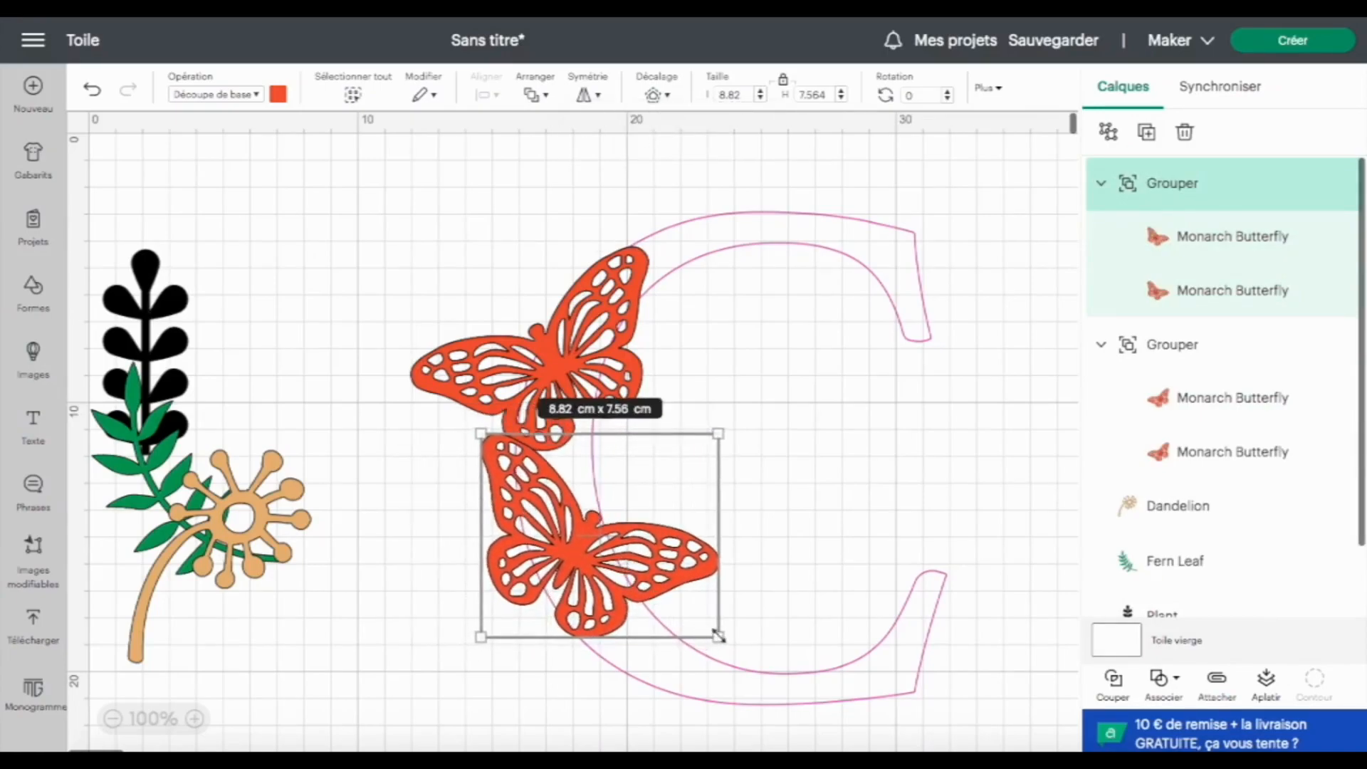
left_click_drag(719, 635, 670, 560)
left_click_drag(501, 558, 499, 554)
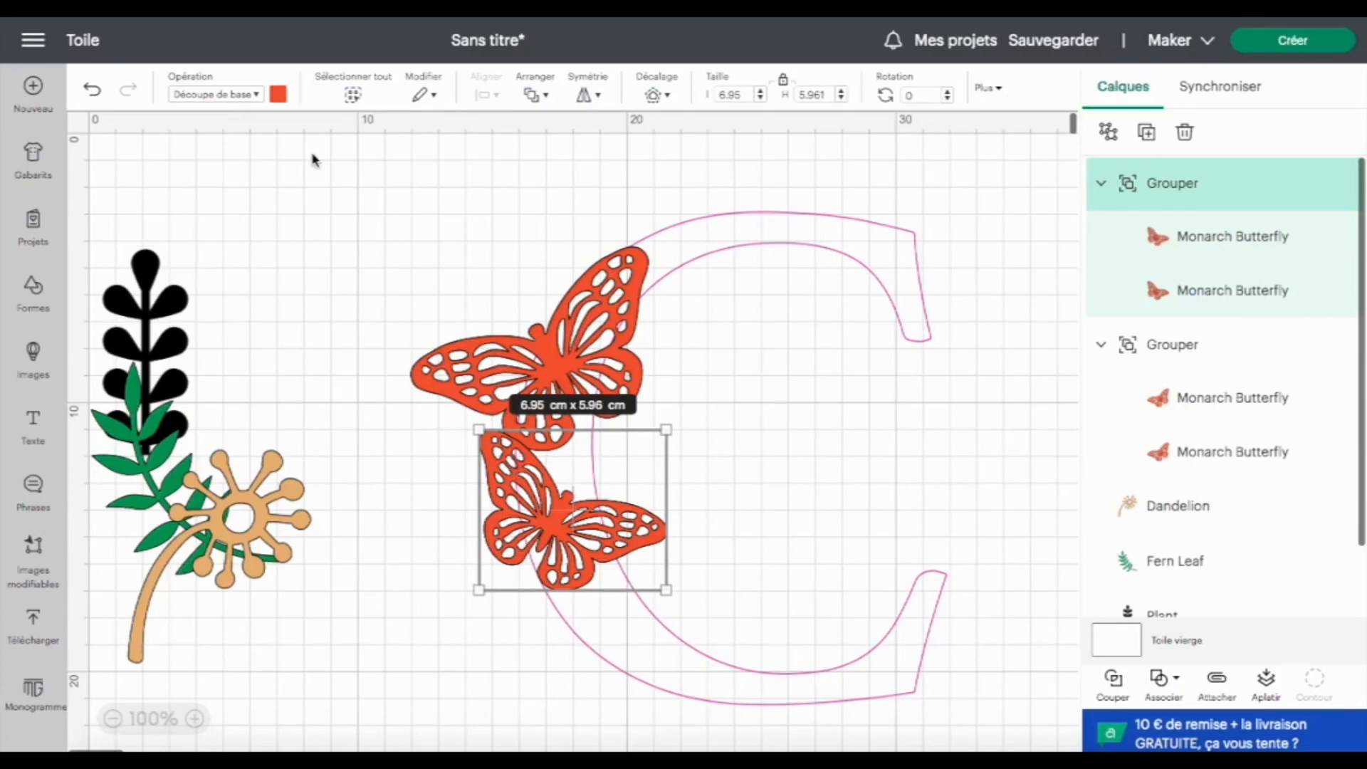
Duplicate the mirrored butterfly group, shrink it to about 4.88 × 4.18 cm, and nestle it between the other two, rotated to about 349.18°
left_click(1146, 134)
left_click_drag(448, 605, 601, 545)
left_click_drag(783, 407, 639, 450)
left_click_drag(733, 446, 728, 420)
left_click_drag(694, 525, 720, 492)
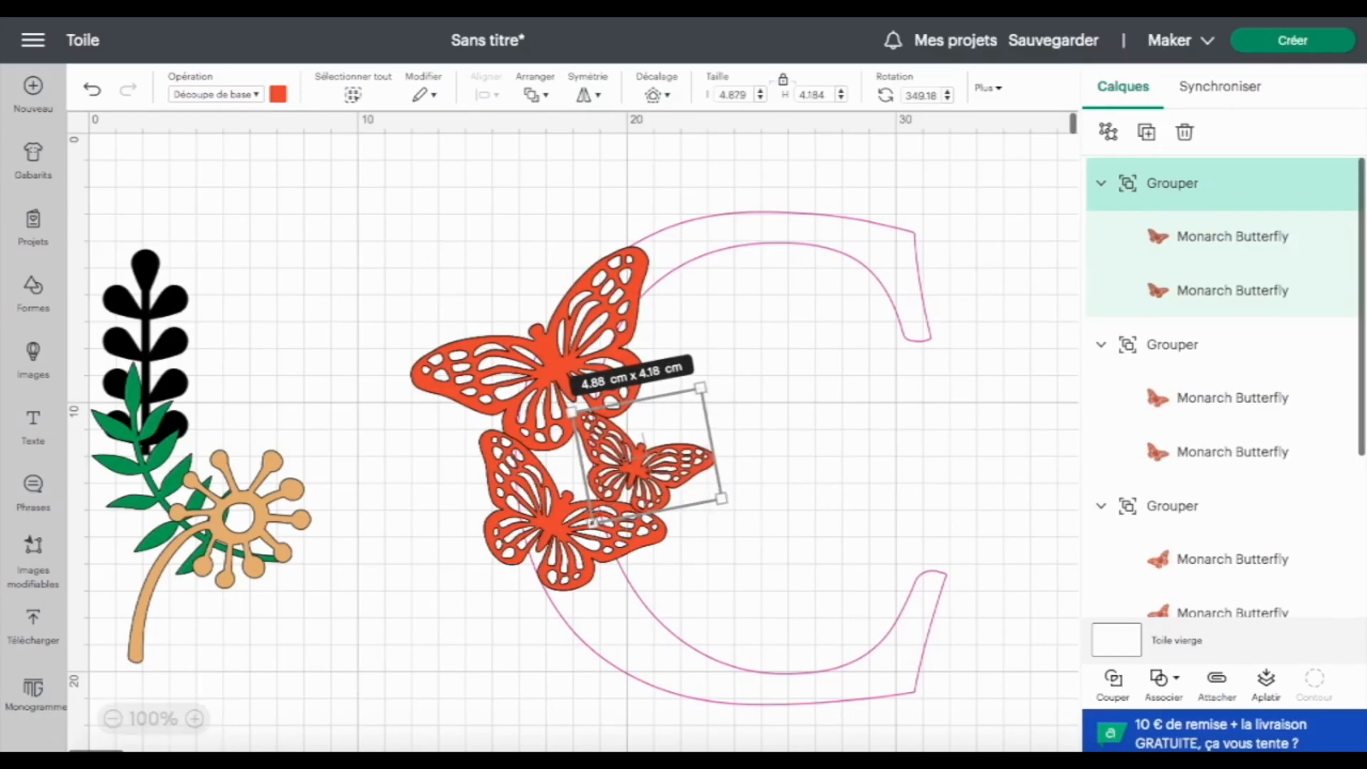
Nudge the smallest butterfly group closer to the upper butterfly and shrink it to about 4.73 × 4.05 cm
left_click(194, 719)
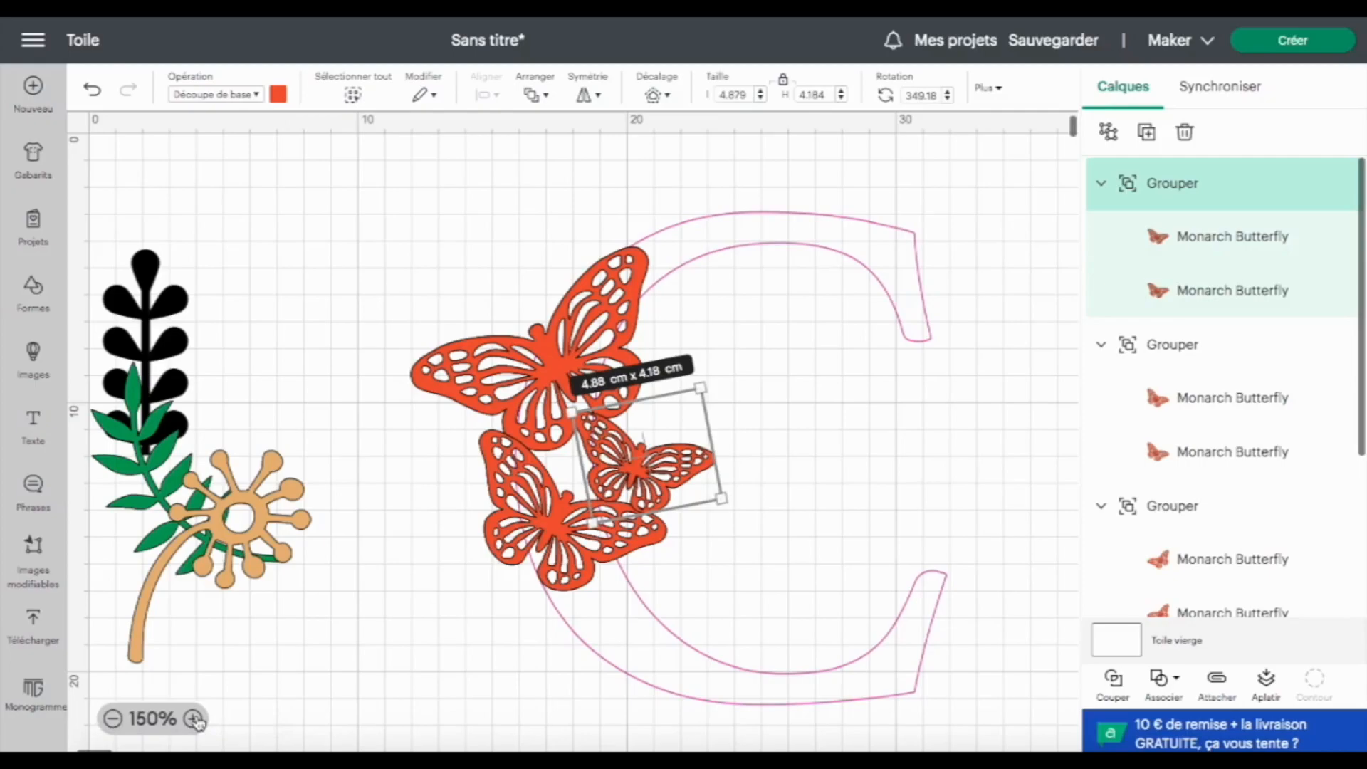
left_click(195, 720)
left_click(198, 720)
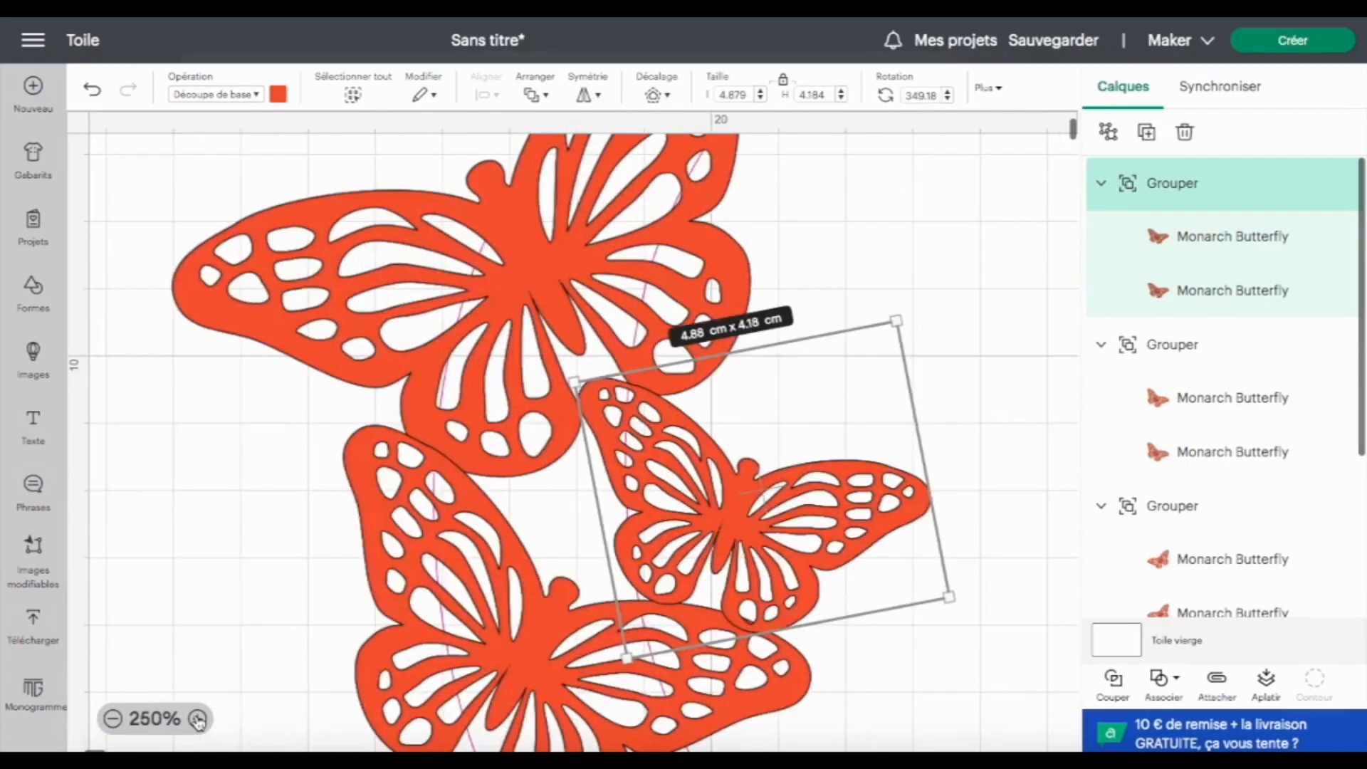
left_click(198, 721)
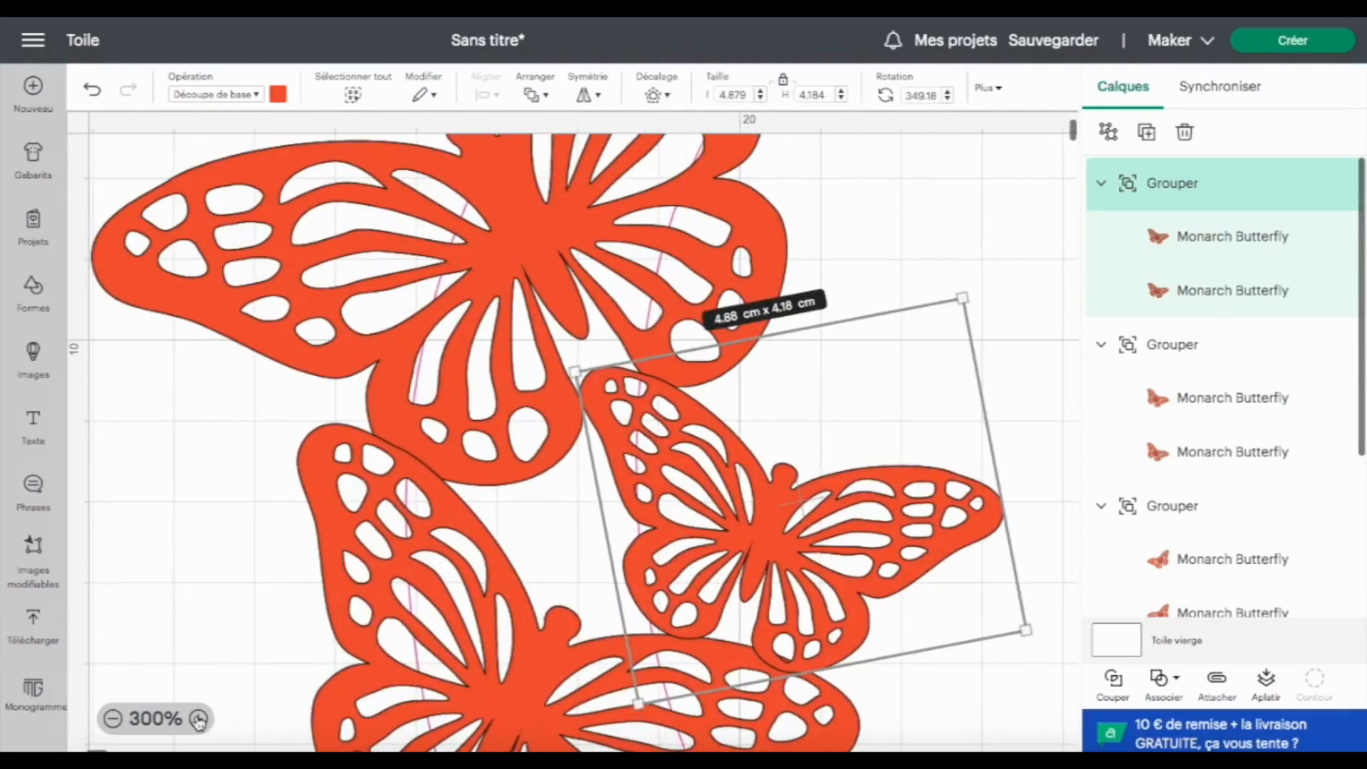
left_click_drag(737, 454, 723, 445)
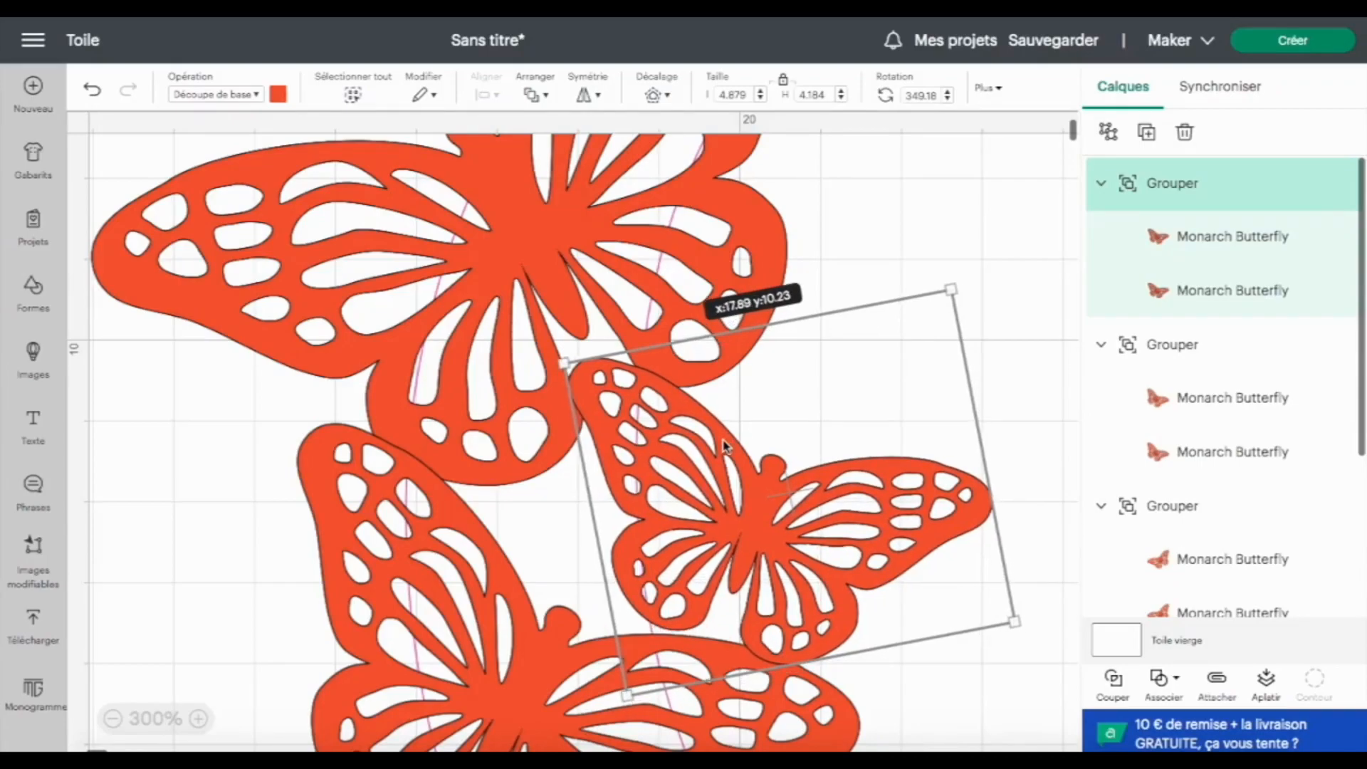
left_click_drag(724, 446, 723, 446)
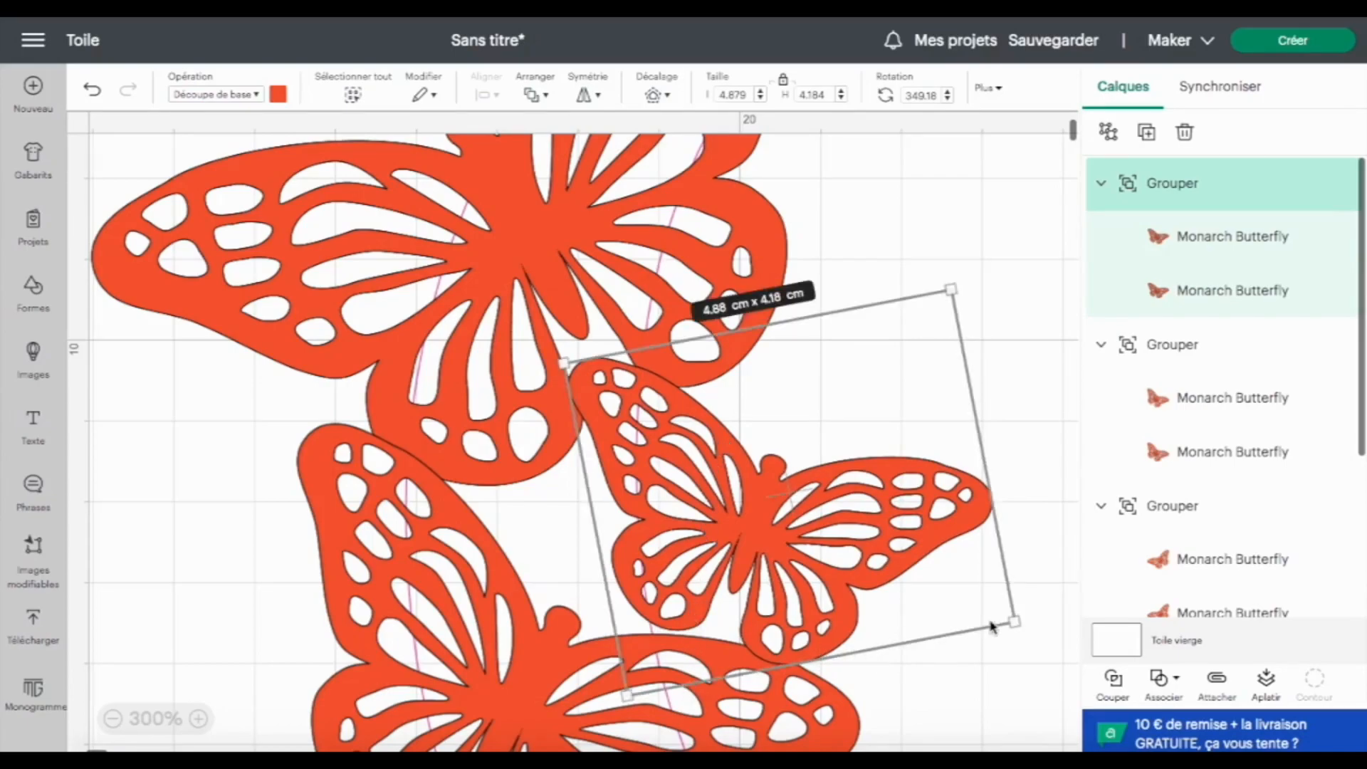
left_click_drag(1011, 618, 996, 612)
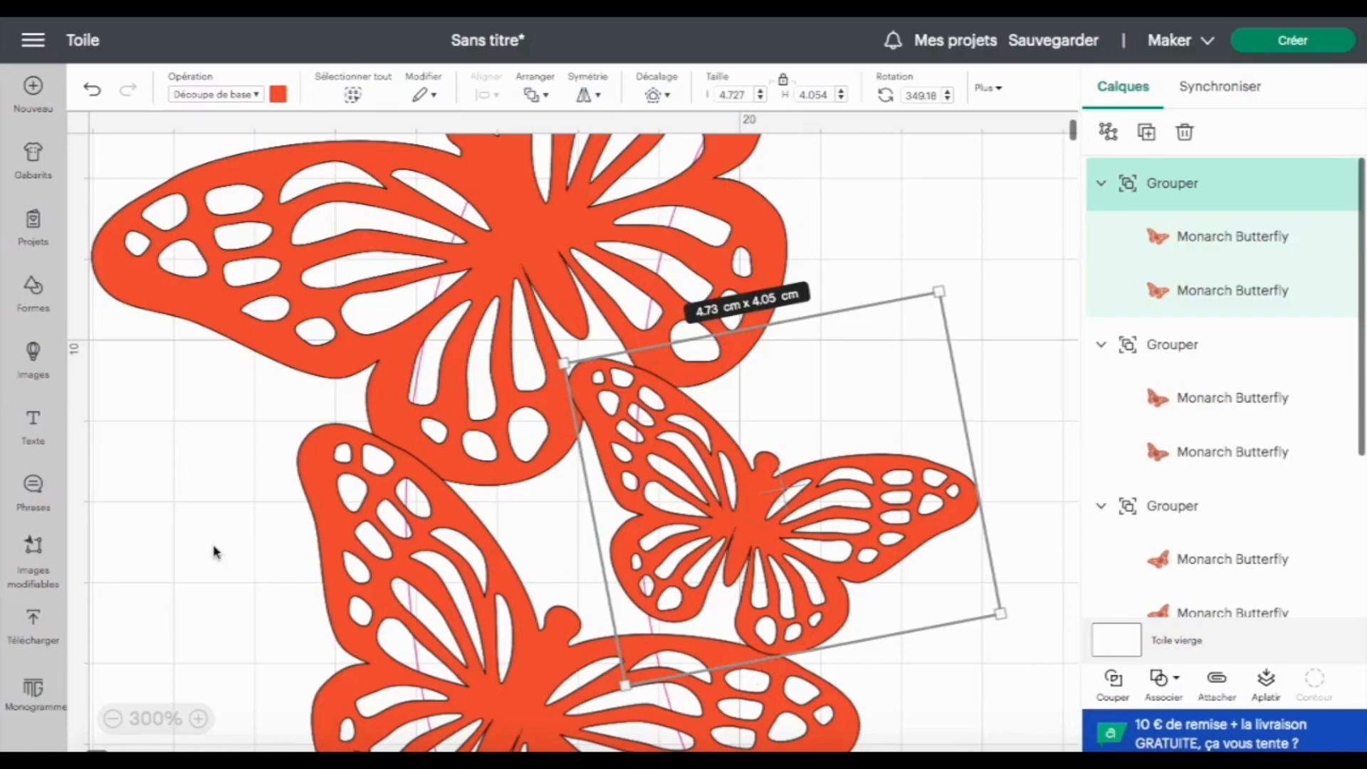
left_click(152, 720)
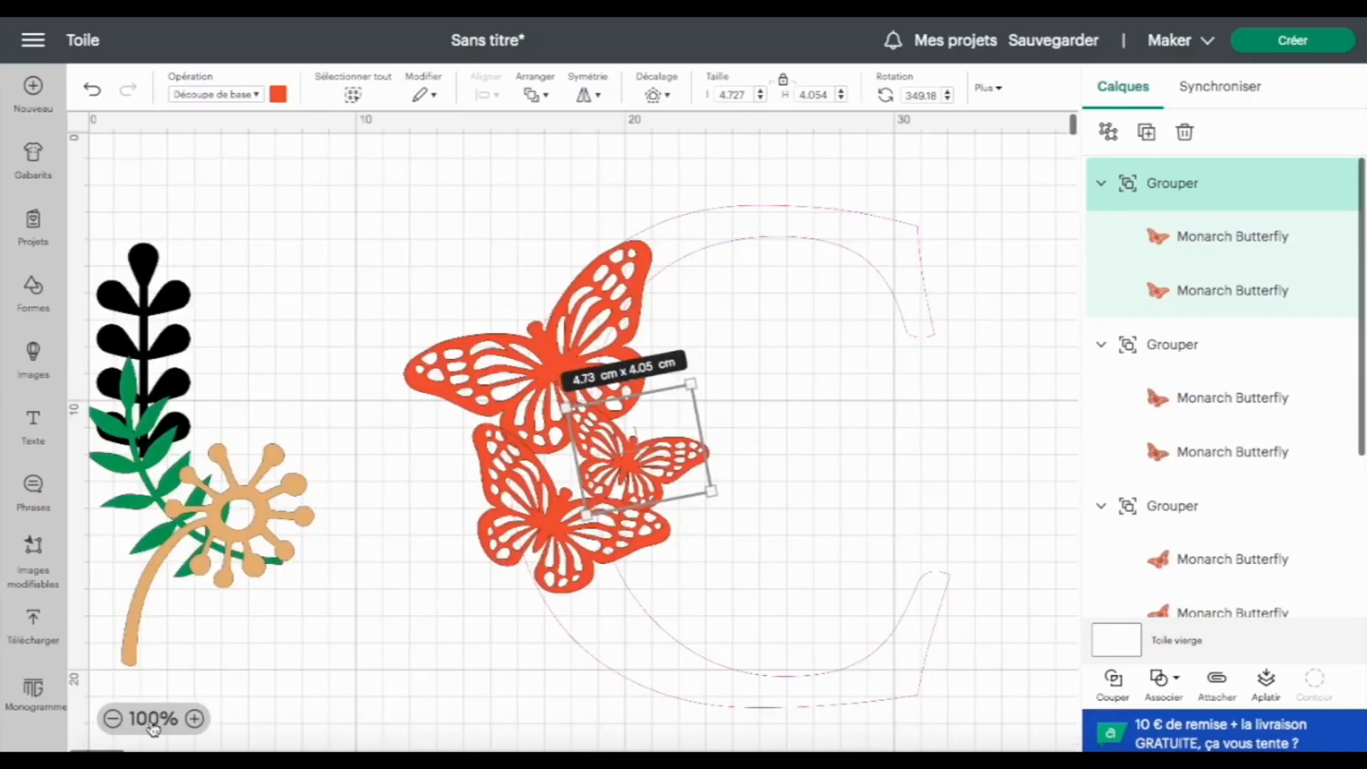
Shrink the black plant to about 1.89 × 4.59 cm, rotate it to about 46.26°, and tuck it behind the smallest butterfly's head
left_click(435, 648)
left_click_drag(160, 295, 311, 244)
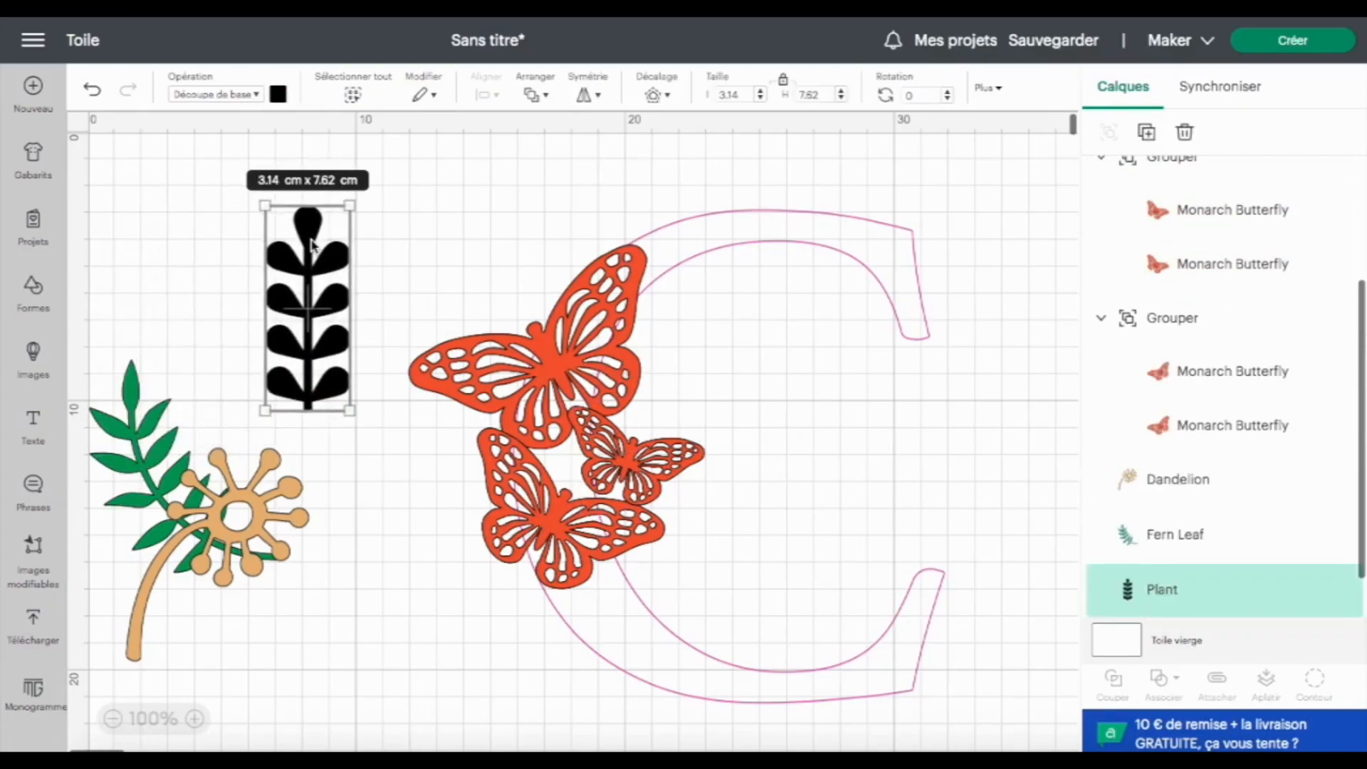
left_click_drag(351, 204, 730, 389)
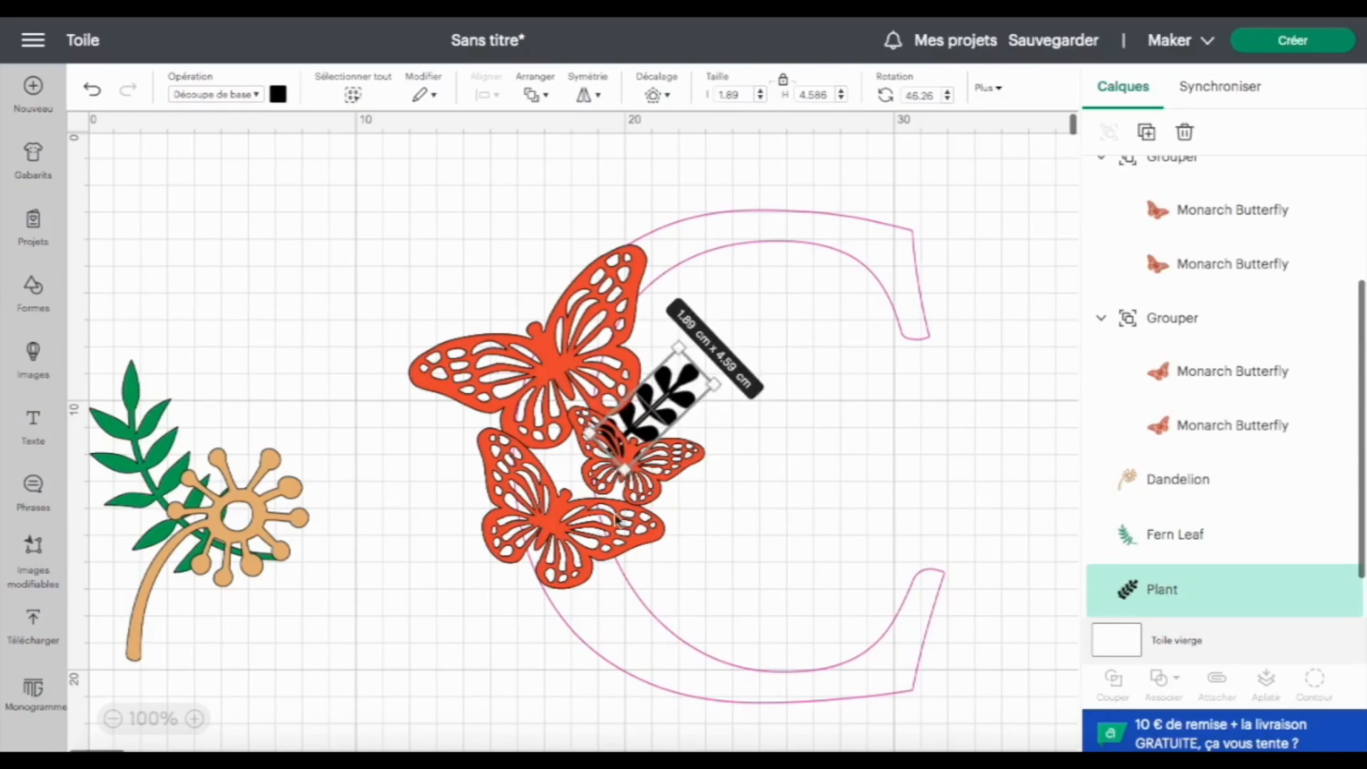
left_click(194, 718)
left_click(194, 718)
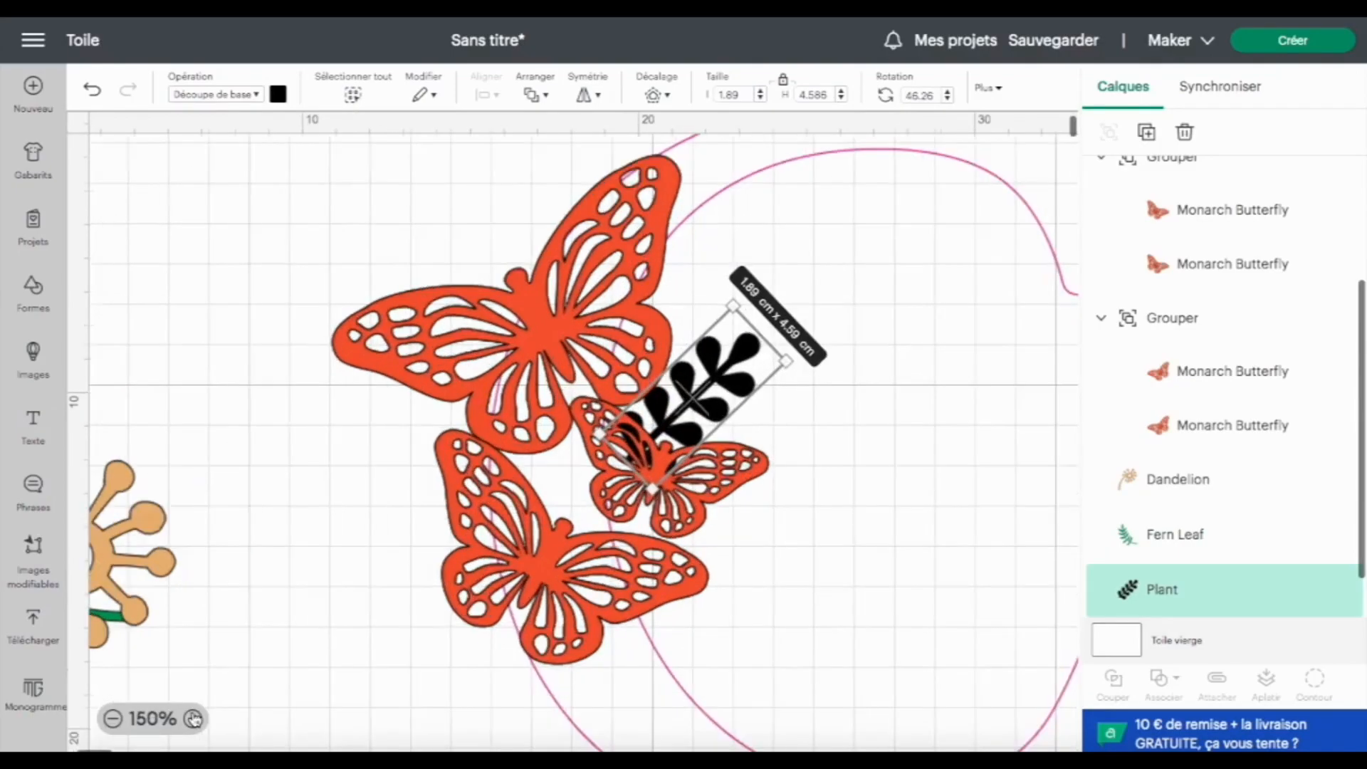
left_click(195, 718)
left_click(196, 718)
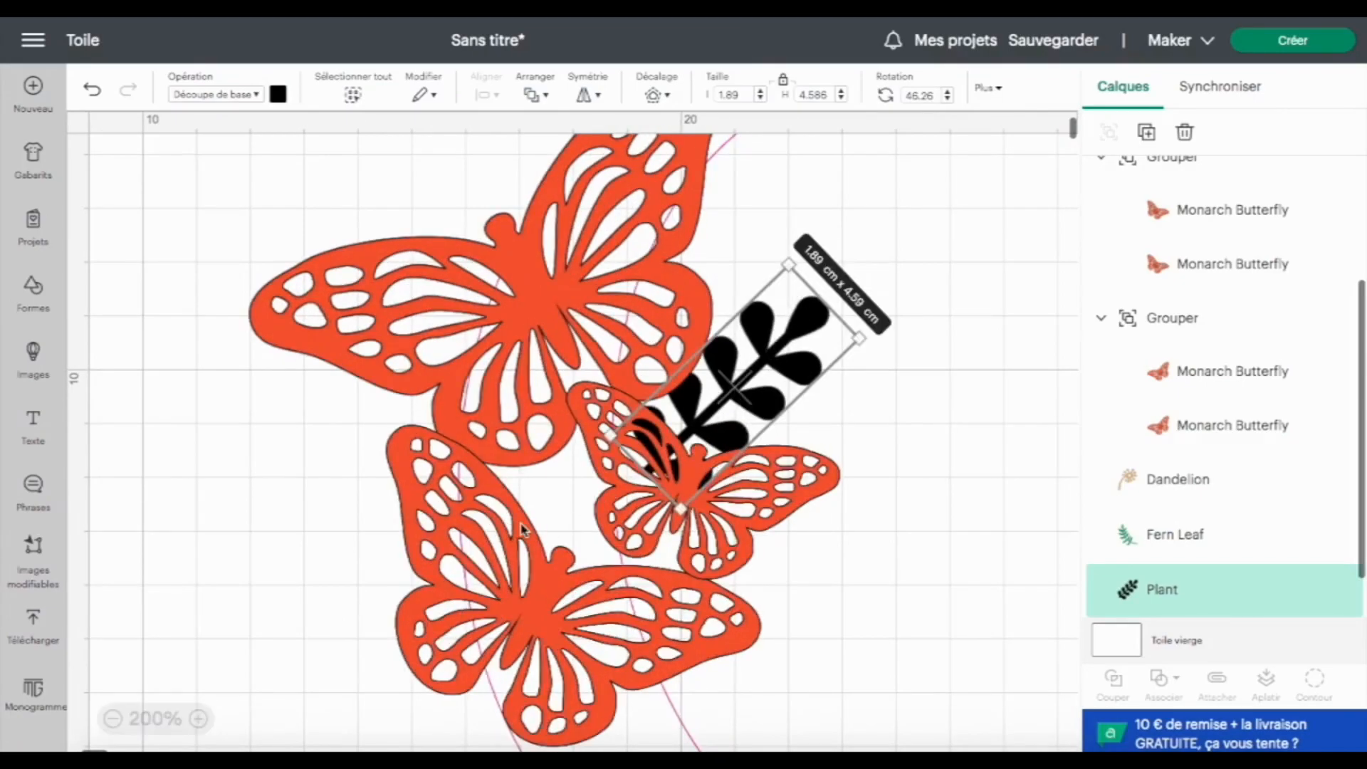
scroll(521, 530, "down", 1)
left_click(158, 721)
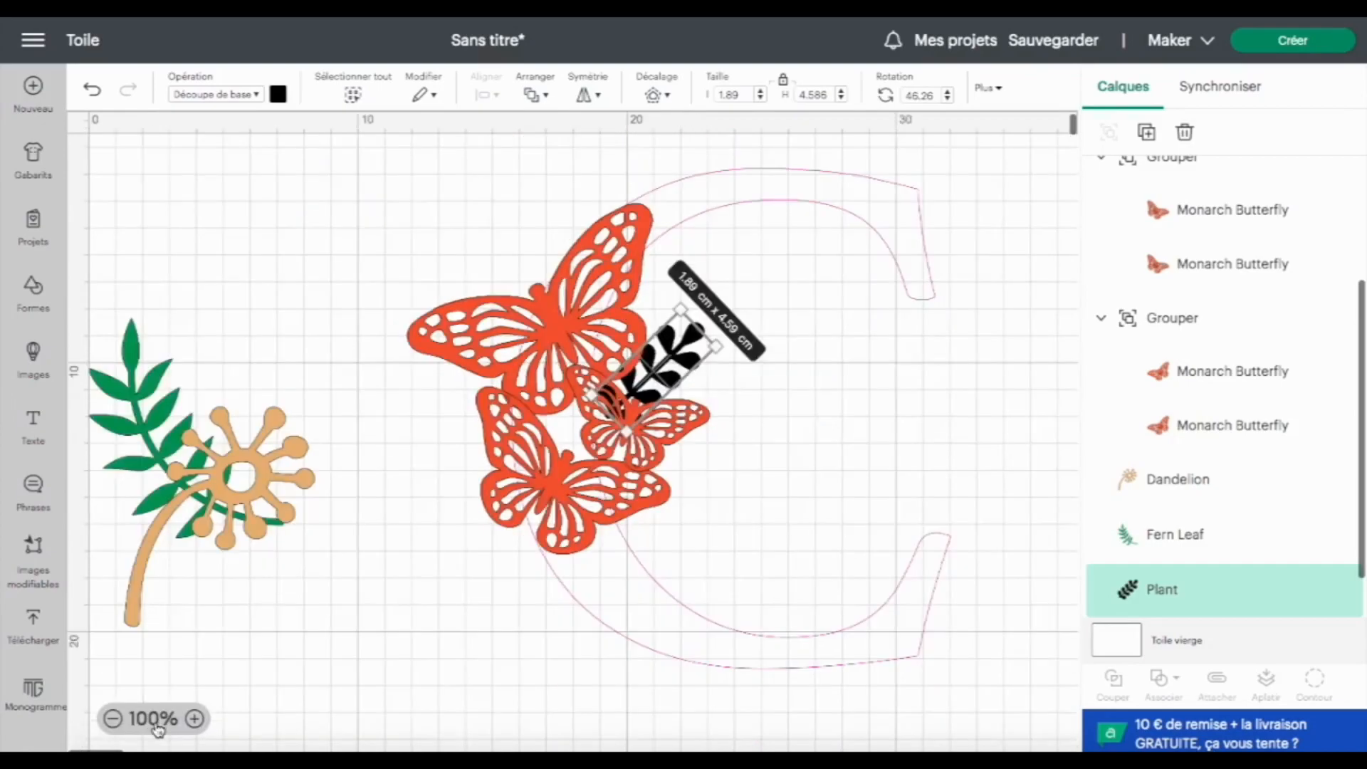
Move the dandelion out of the way and tuck the fern leaf behind the two larger butterflies on the C's outer side, rotated to about 299.13°
left_click_drag(214, 489, 448, 676)
left_click(137, 417)
left_click_drag(334, 396, 437, 347)
left_click_drag(377, 260, 318, 324)
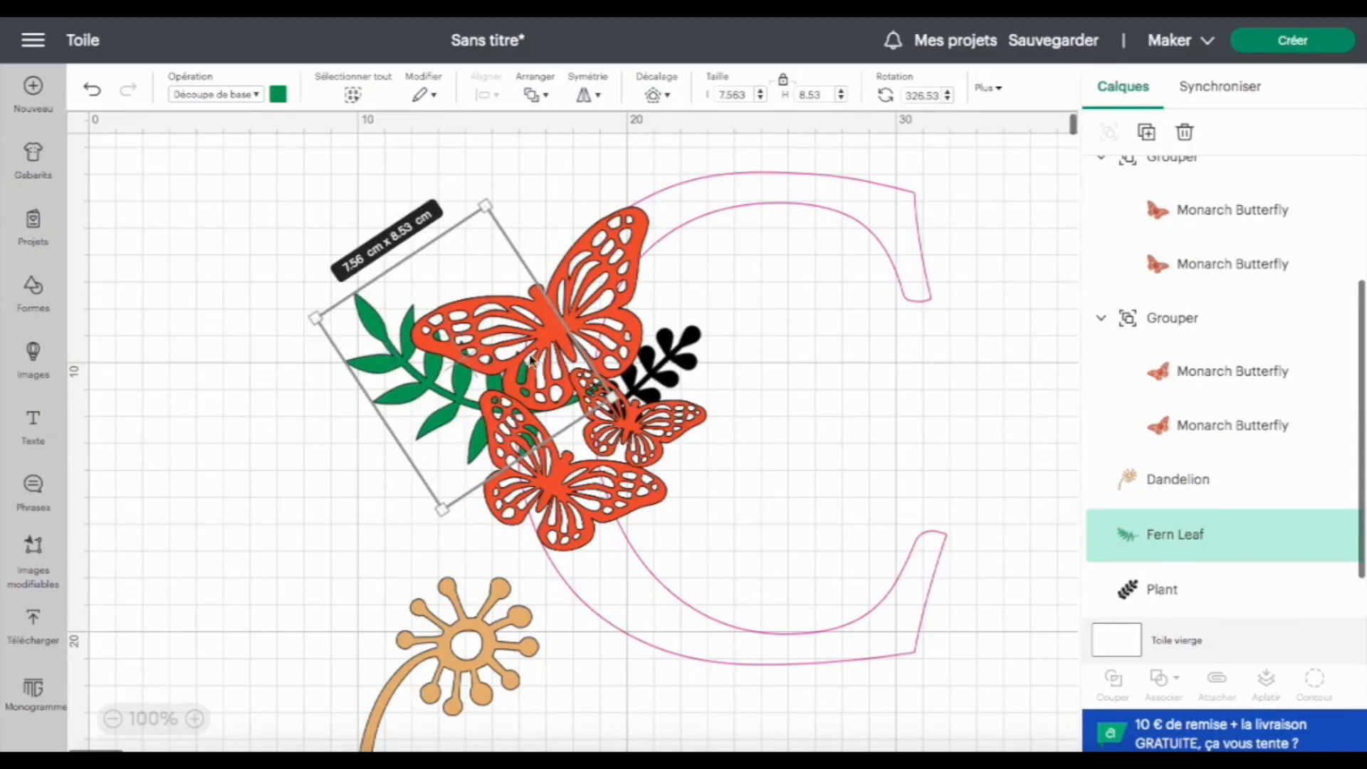
left_click_drag(372, 327, 327, 415)
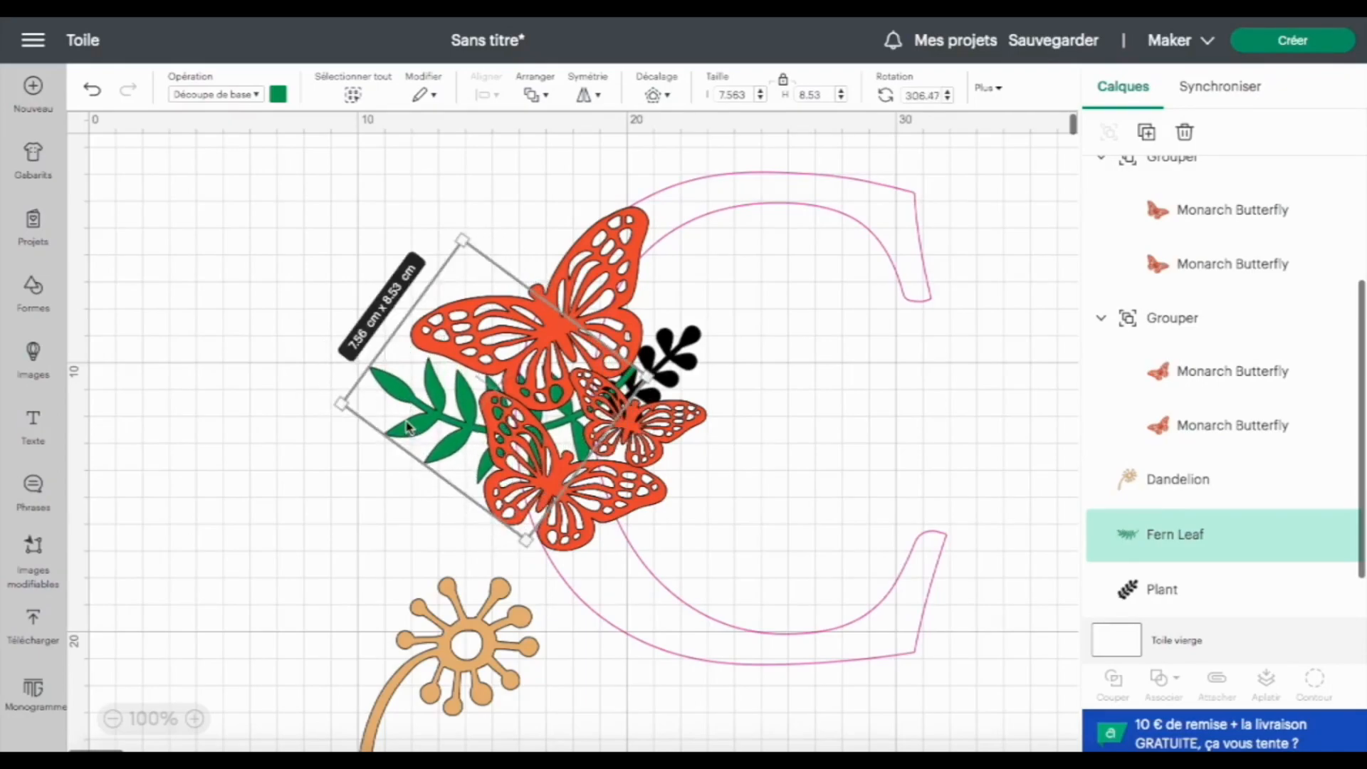
left_click_drag(314, 402, 317, 425)
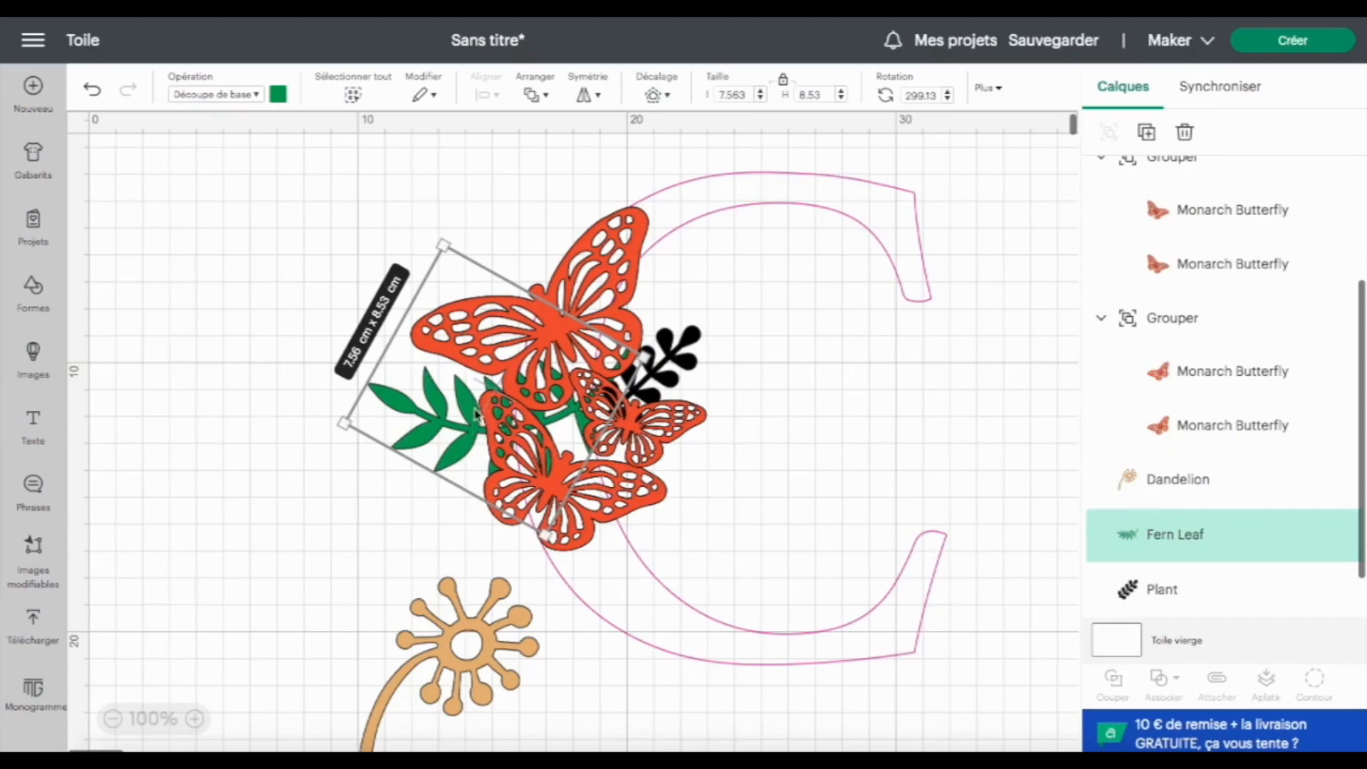
left_click_drag(474, 427, 450, 427)
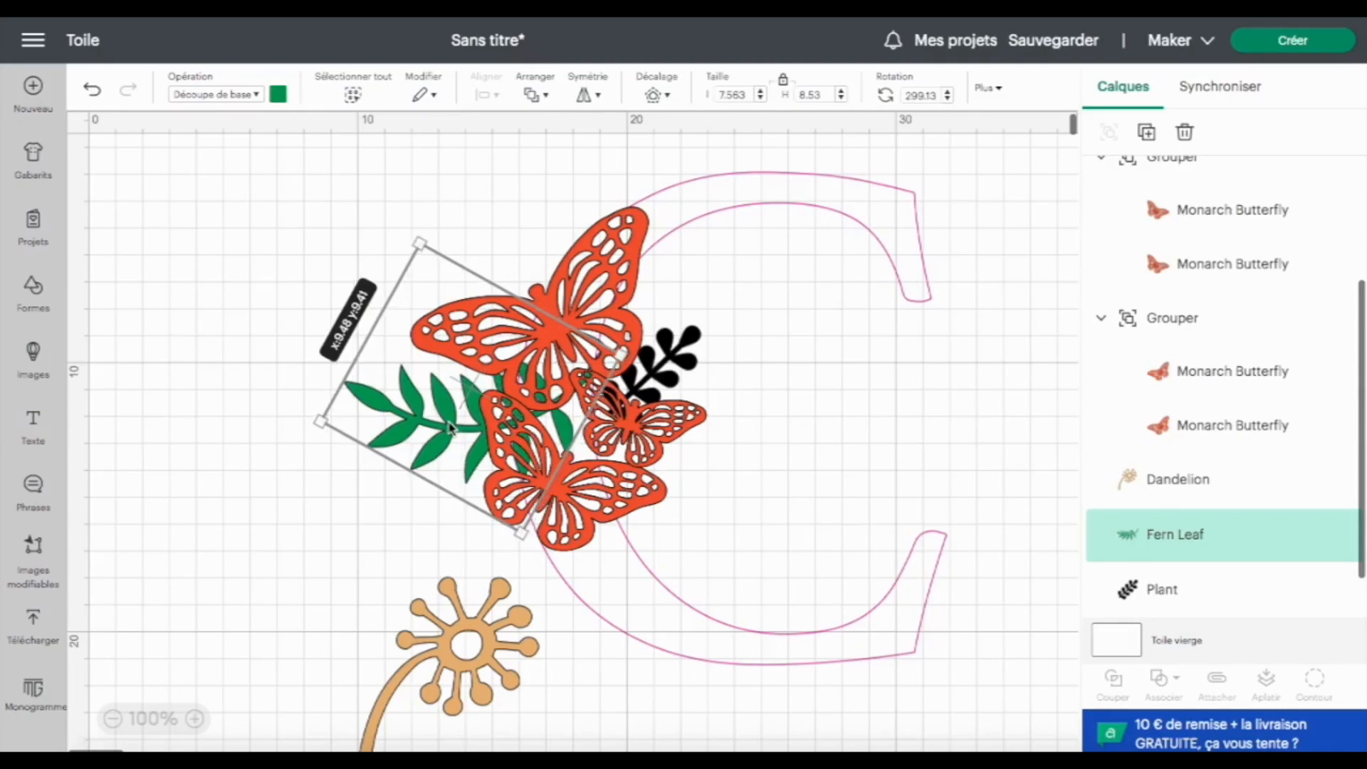
Mirror the dandelion about the vertical axis, shrink it to about 2.25 × 2.62 cm, and place it below the smallest butterfly, rotated to about 137.83°
left_click(454, 656)
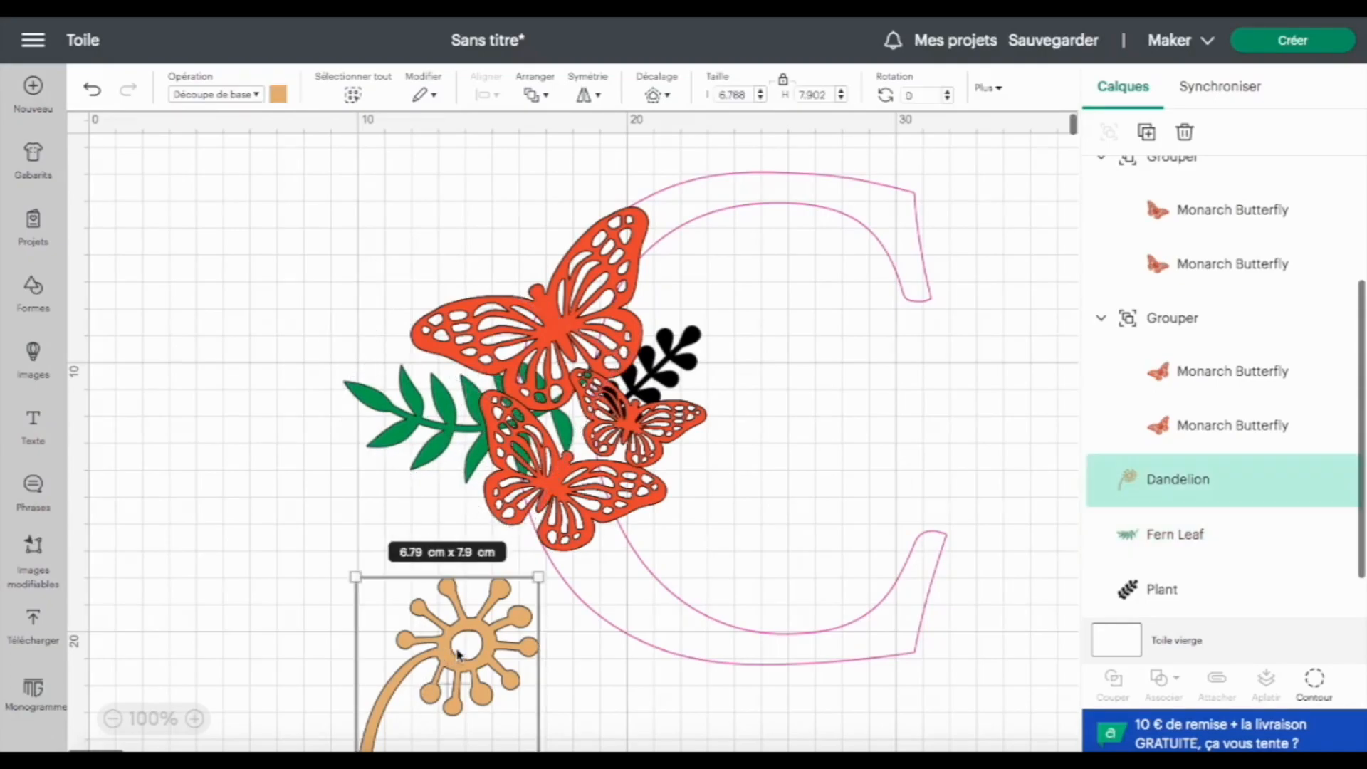
left_click_drag(448, 654, 778, 468)
left_click_drag(868, 388, 683, 516)
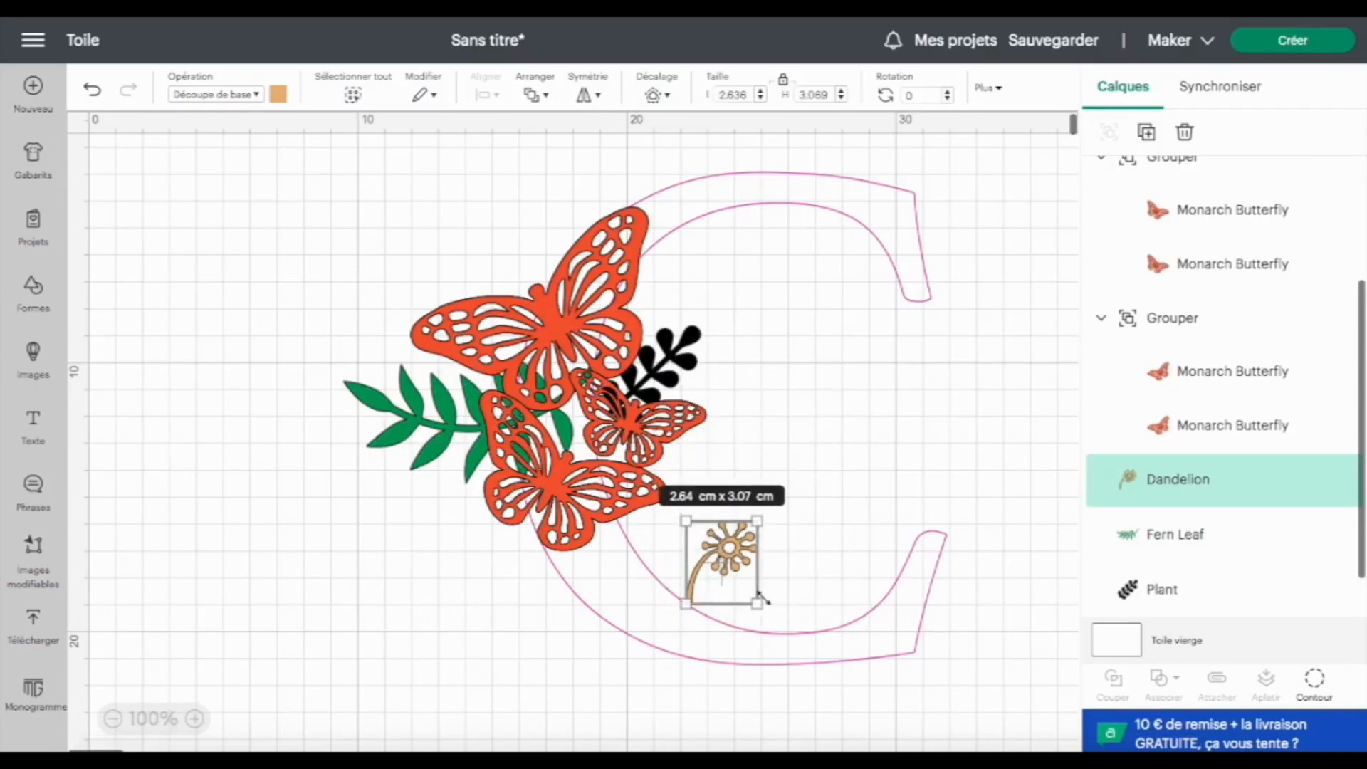
left_click(593, 95)
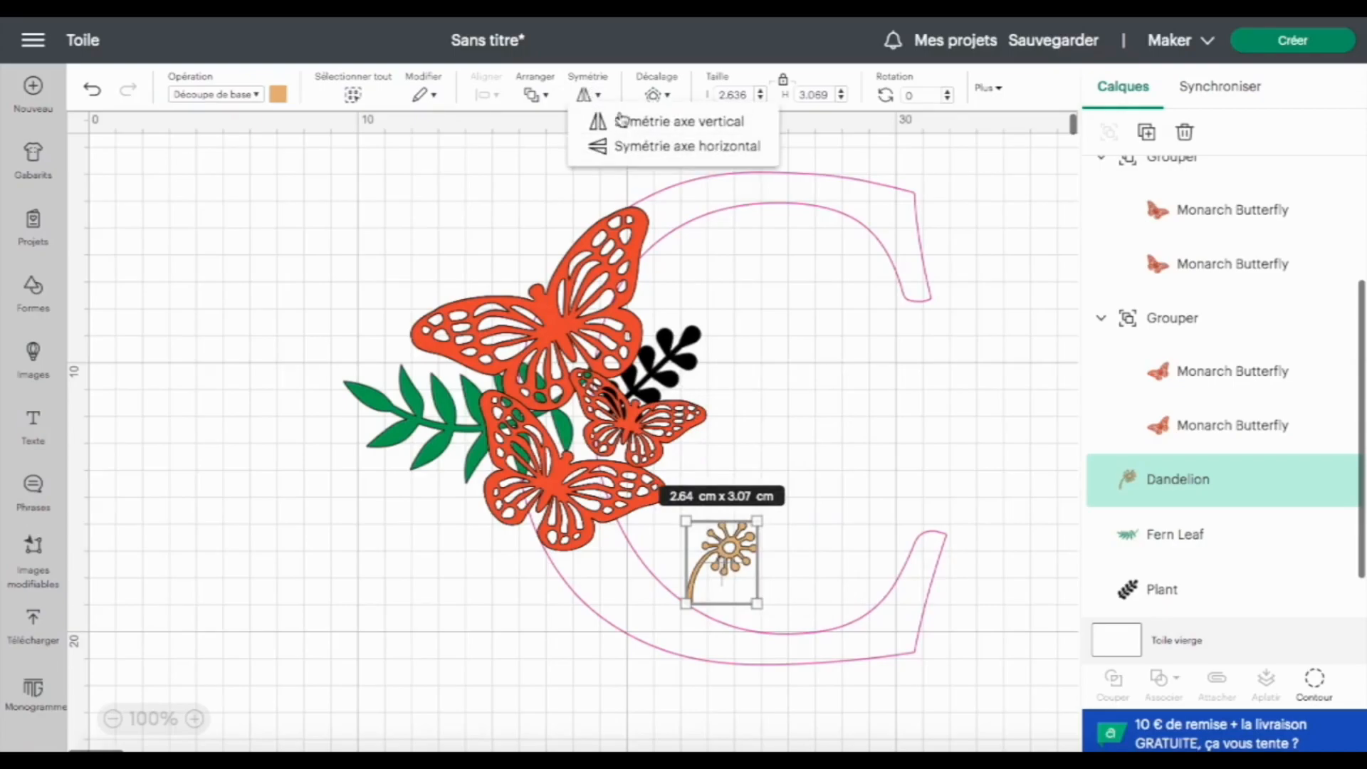
left_click(624, 125)
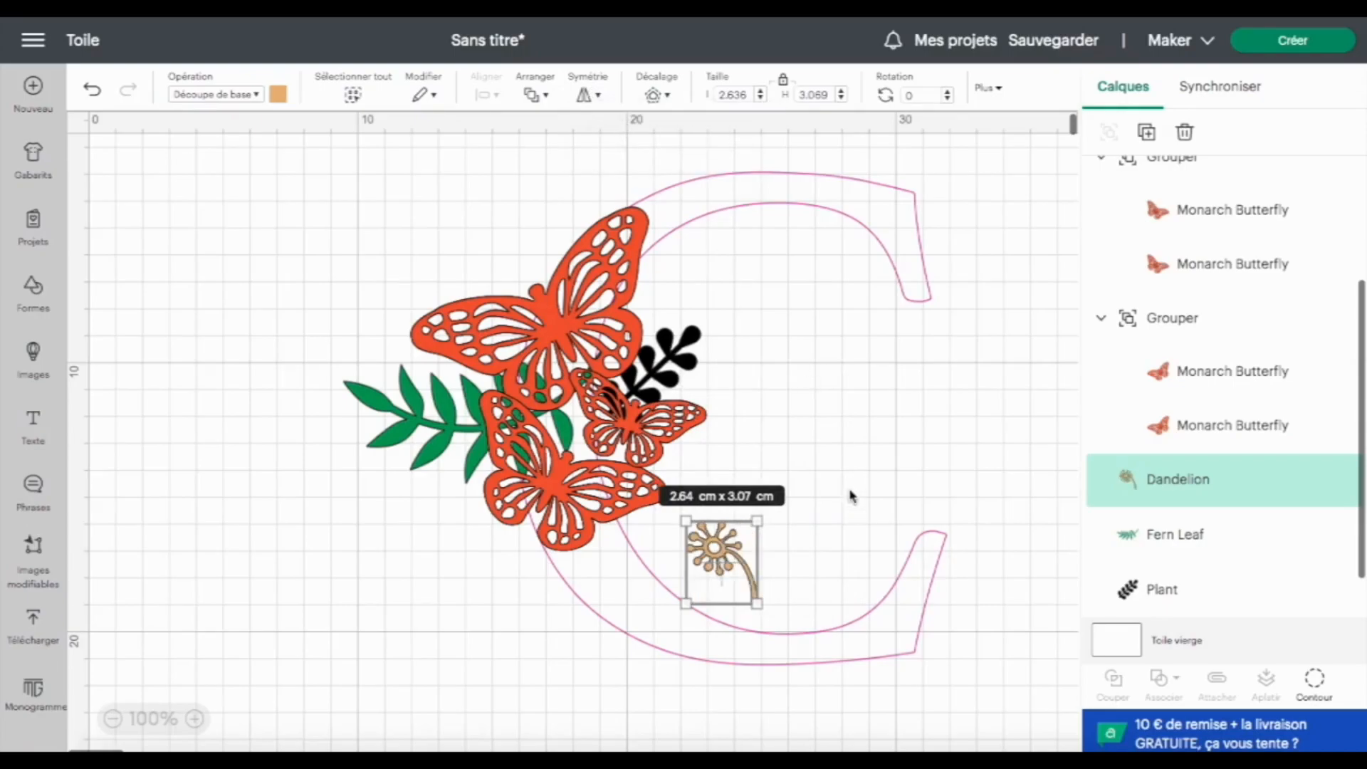
left_click_drag(772, 514, 745, 640)
left_click_drag(746, 569, 736, 453)
left_click_drag(680, 489, 688, 500)
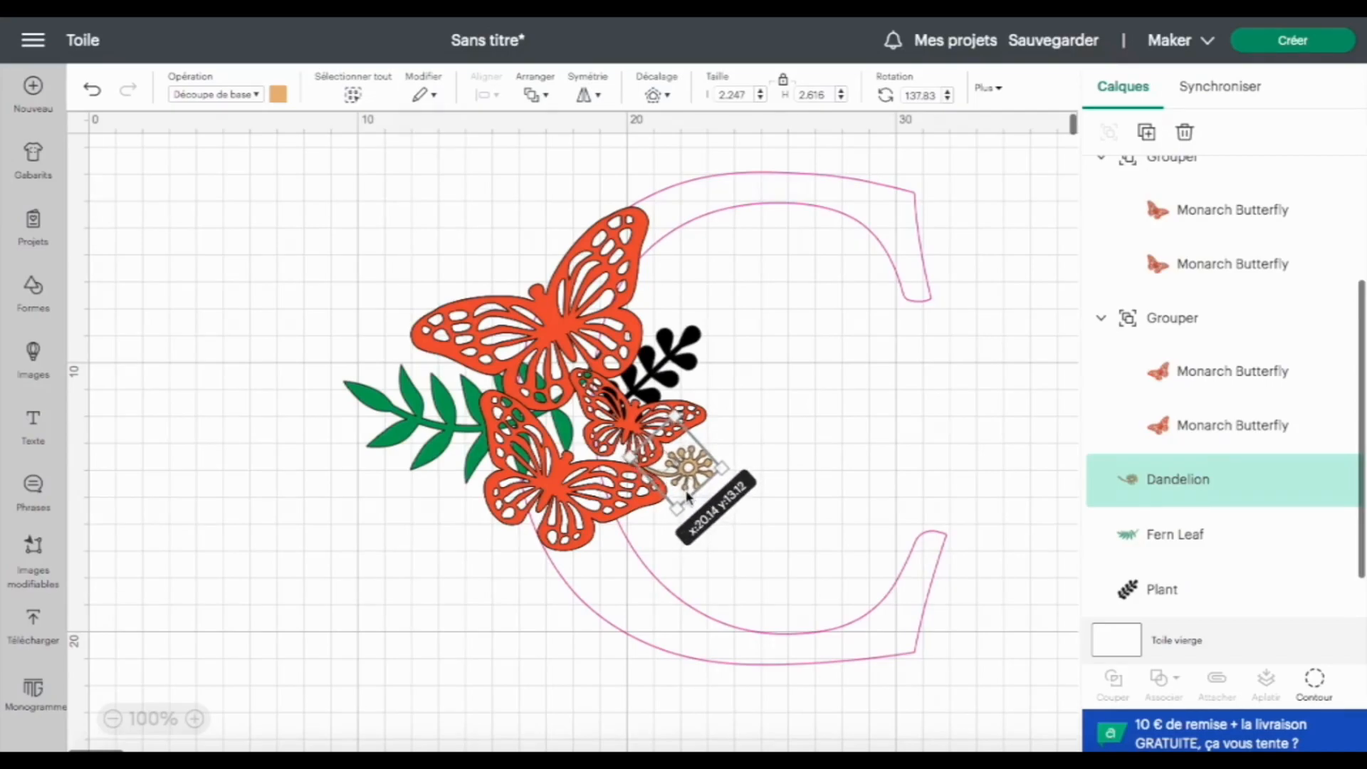
Fine-tune the dandelion's position so its stem sits between the smallest and the lower butterfly
left_click(195, 719)
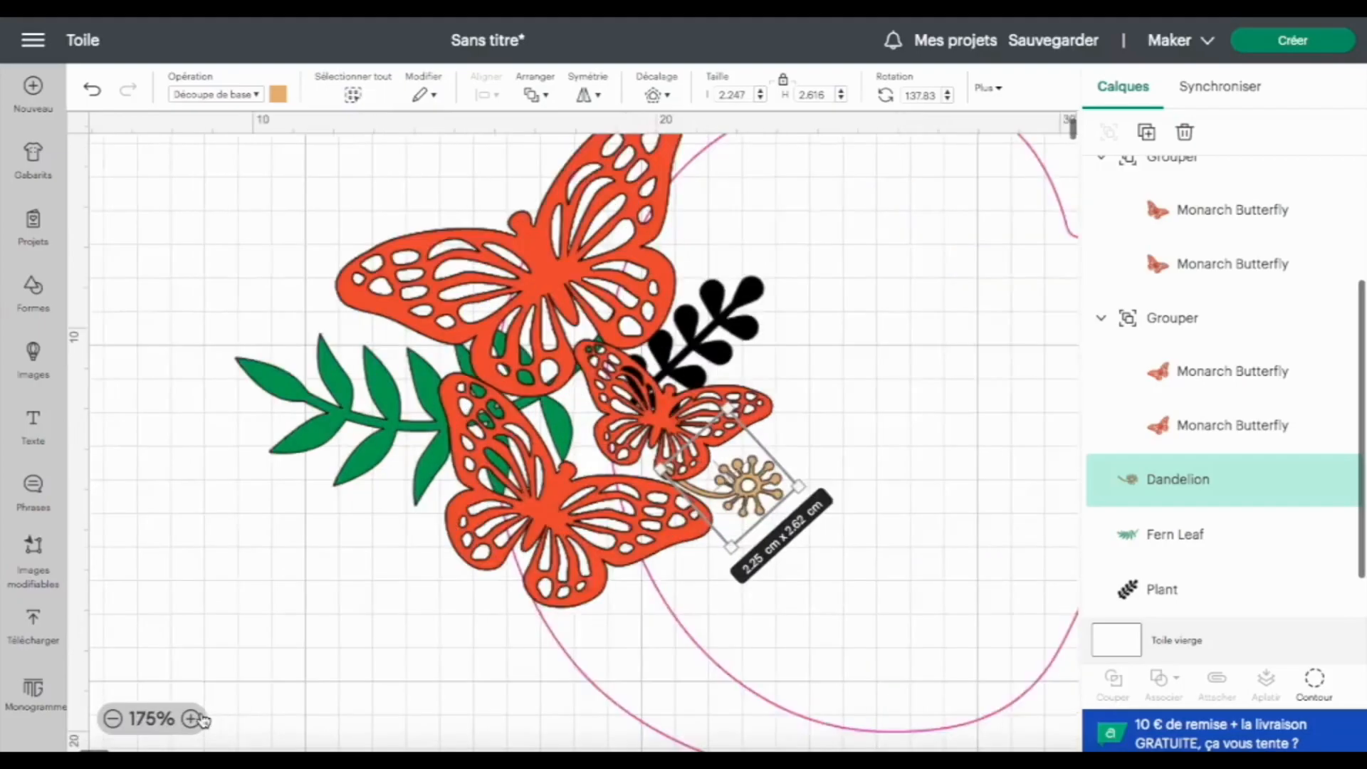
left_click(195, 718)
left_click(195, 718)
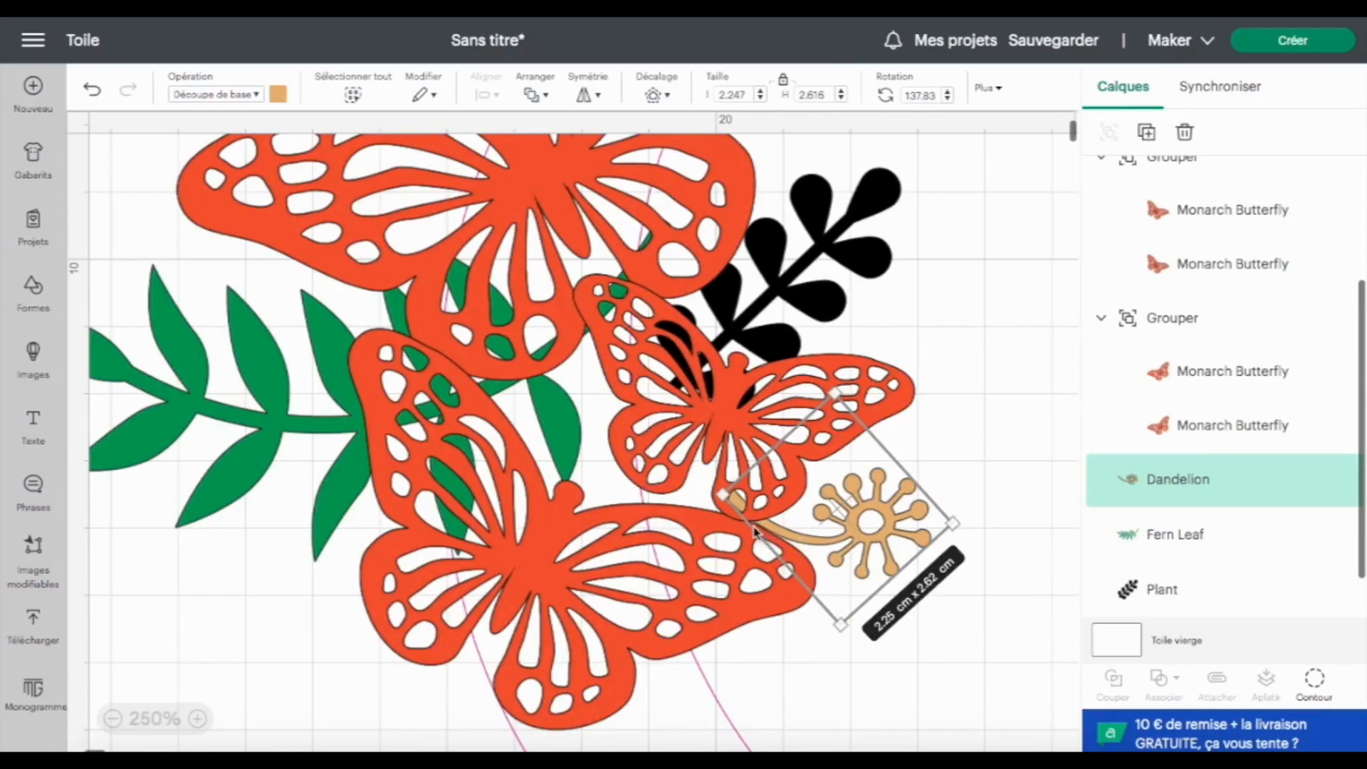
left_click_drag(827, 543, 816, 543)
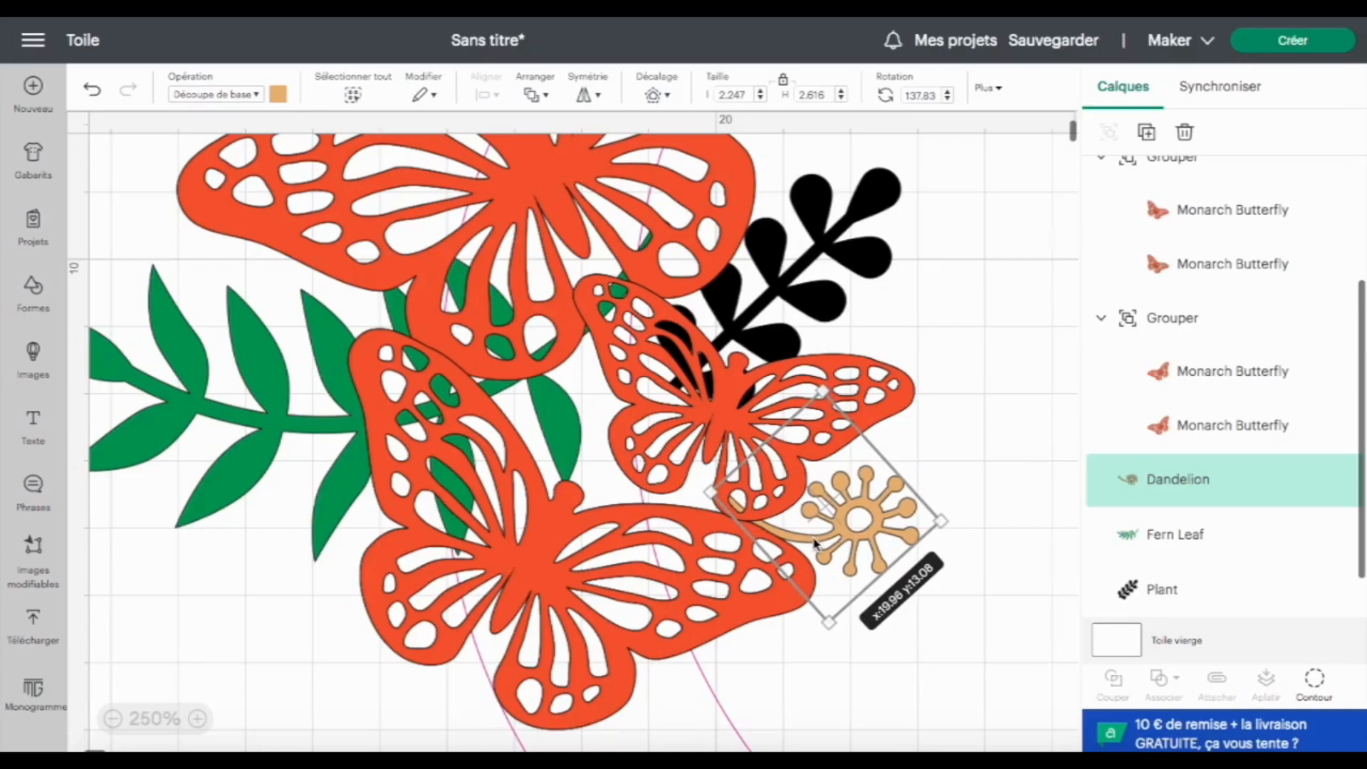
left_click_drag(850, 508, 857, 513)
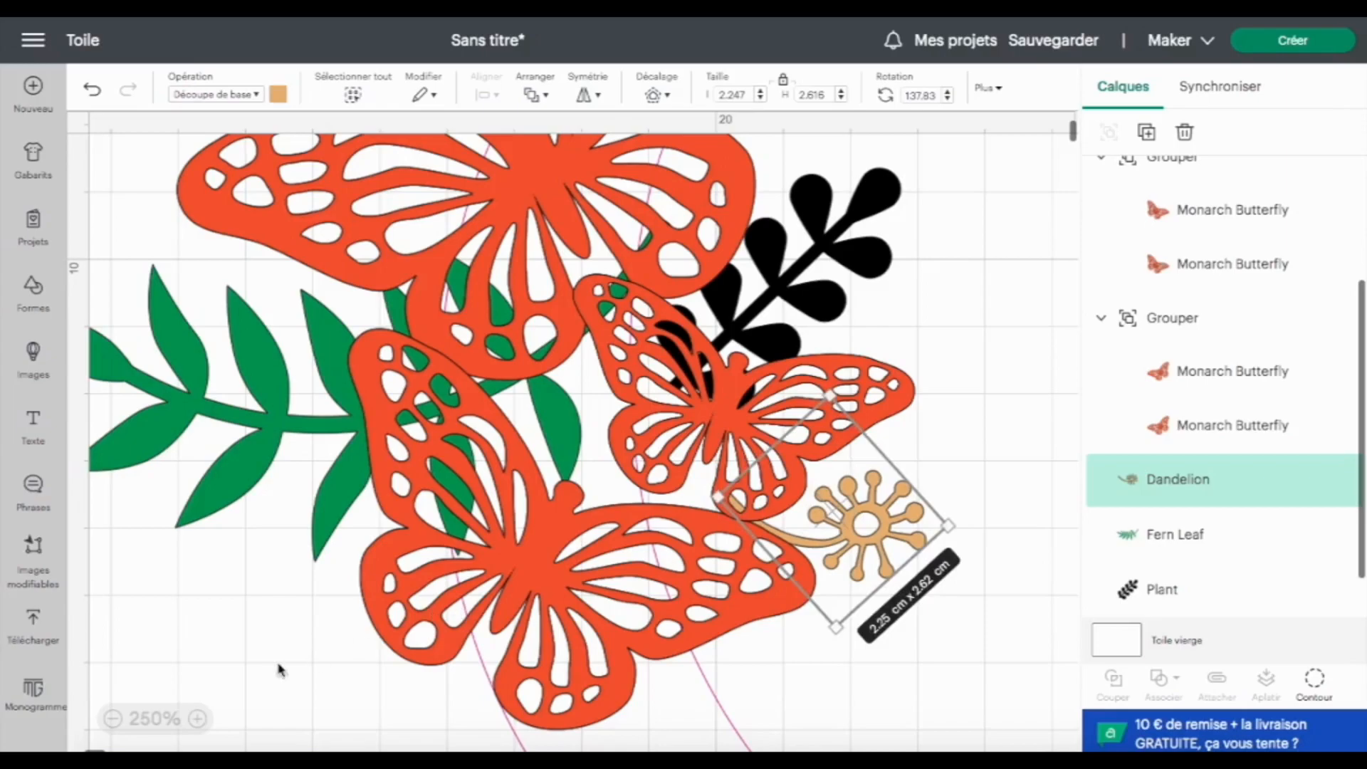
left_click(156, 719)
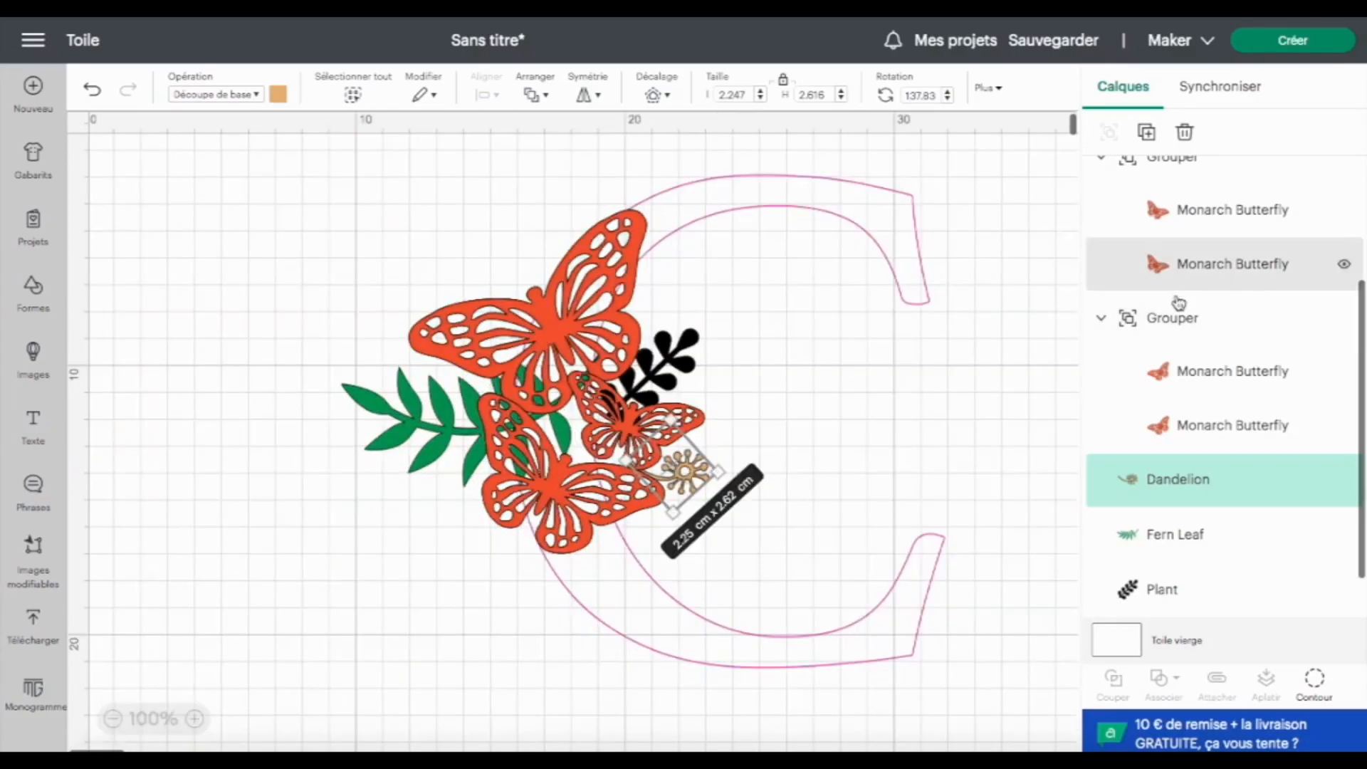
Ungroup the three butterfly groups and weld one copy of each butterfly into a single shape
left_click(1174, 320)
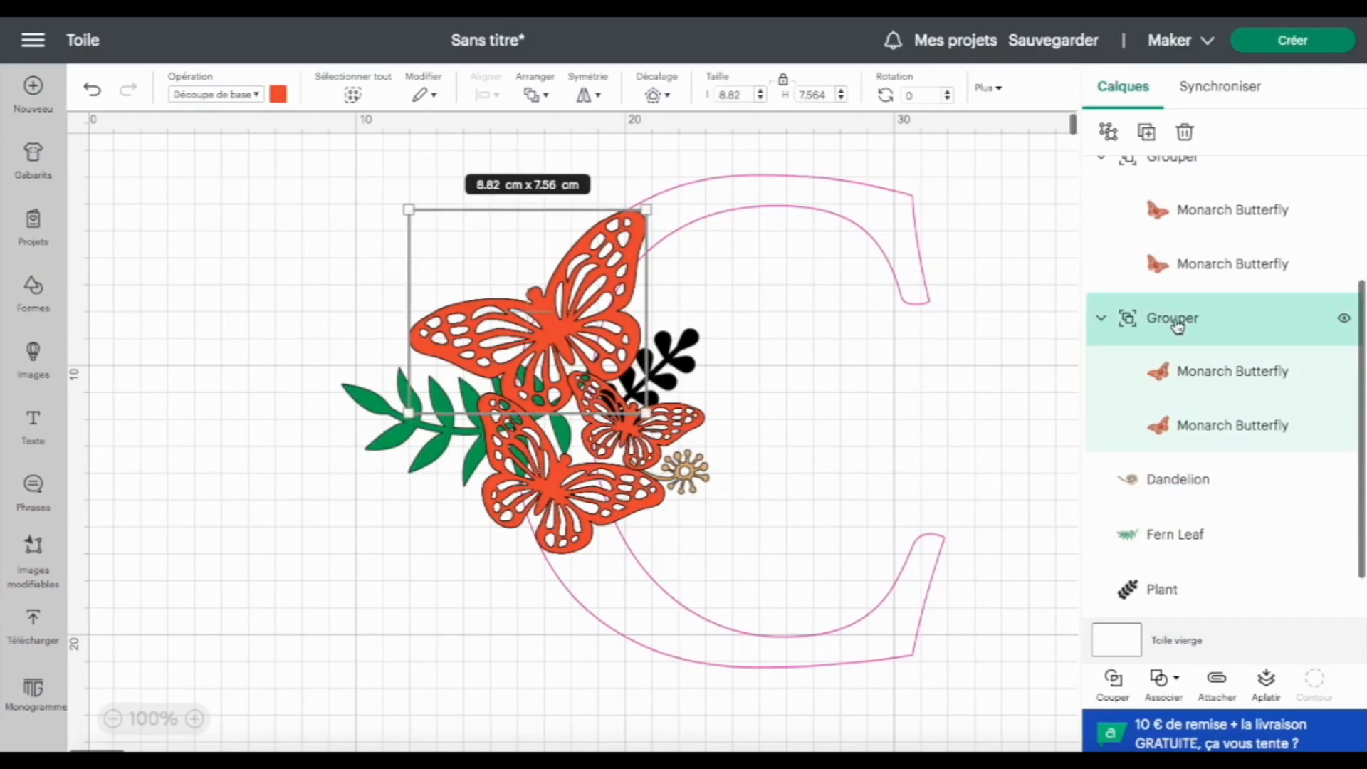
left_click(1107, 132)
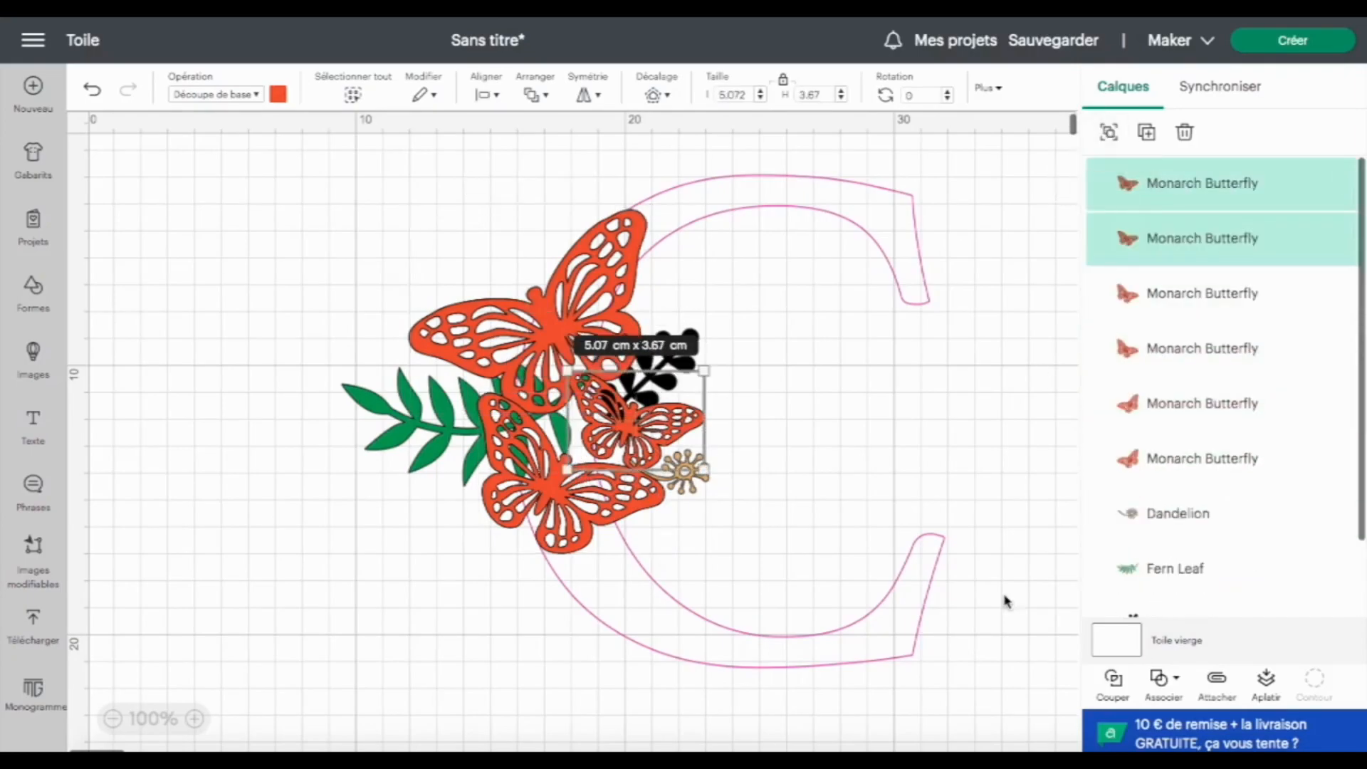
left_click(543, 308)
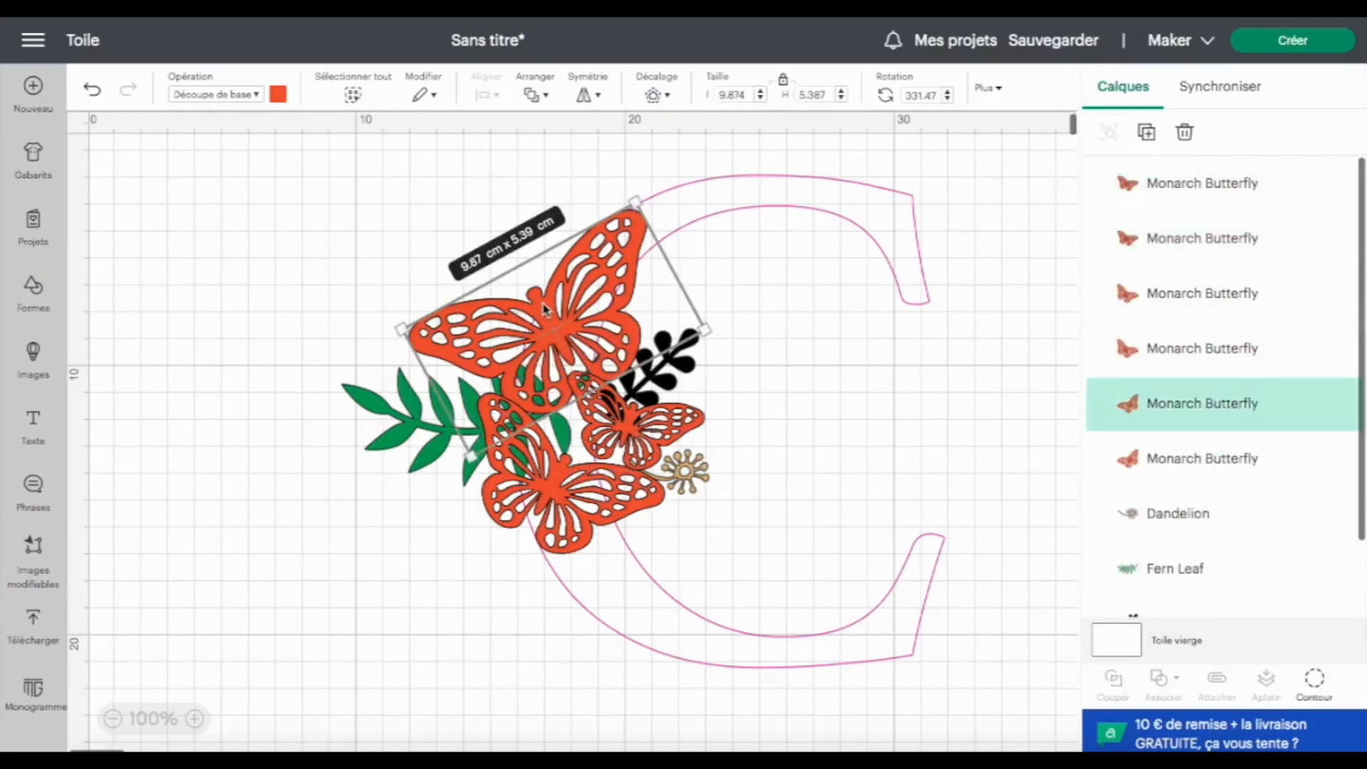
left_click(629, 430, "shift")
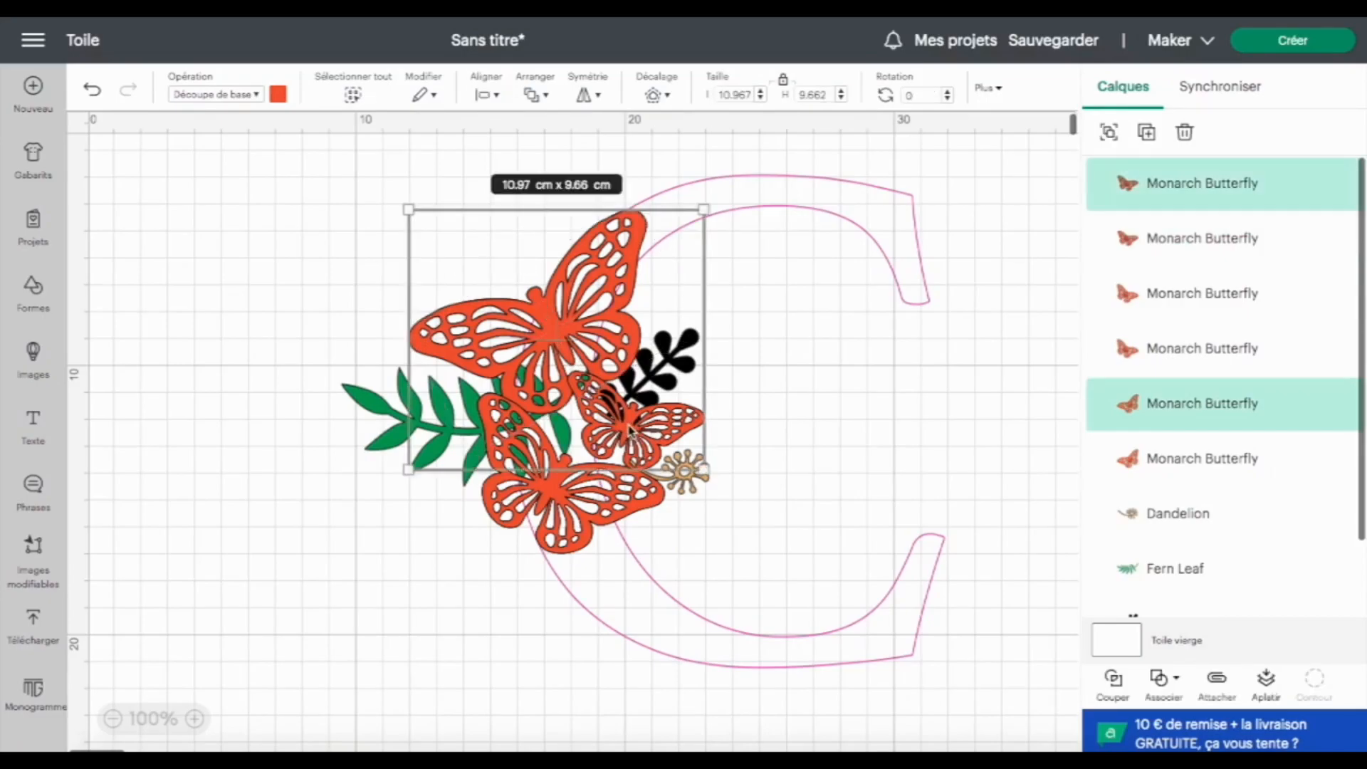
left_click(551, 496, "shift")
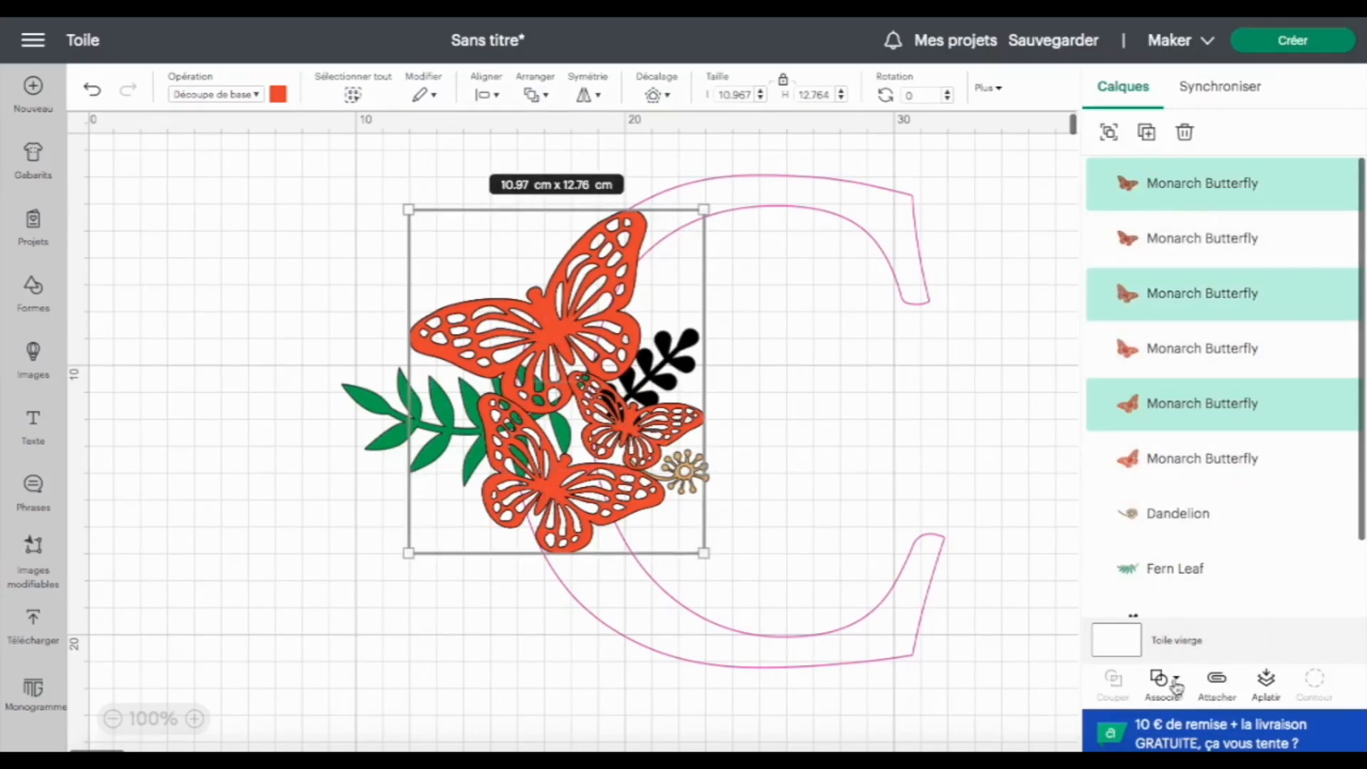
left_click(1178, 680)
left_click(1195, 536)
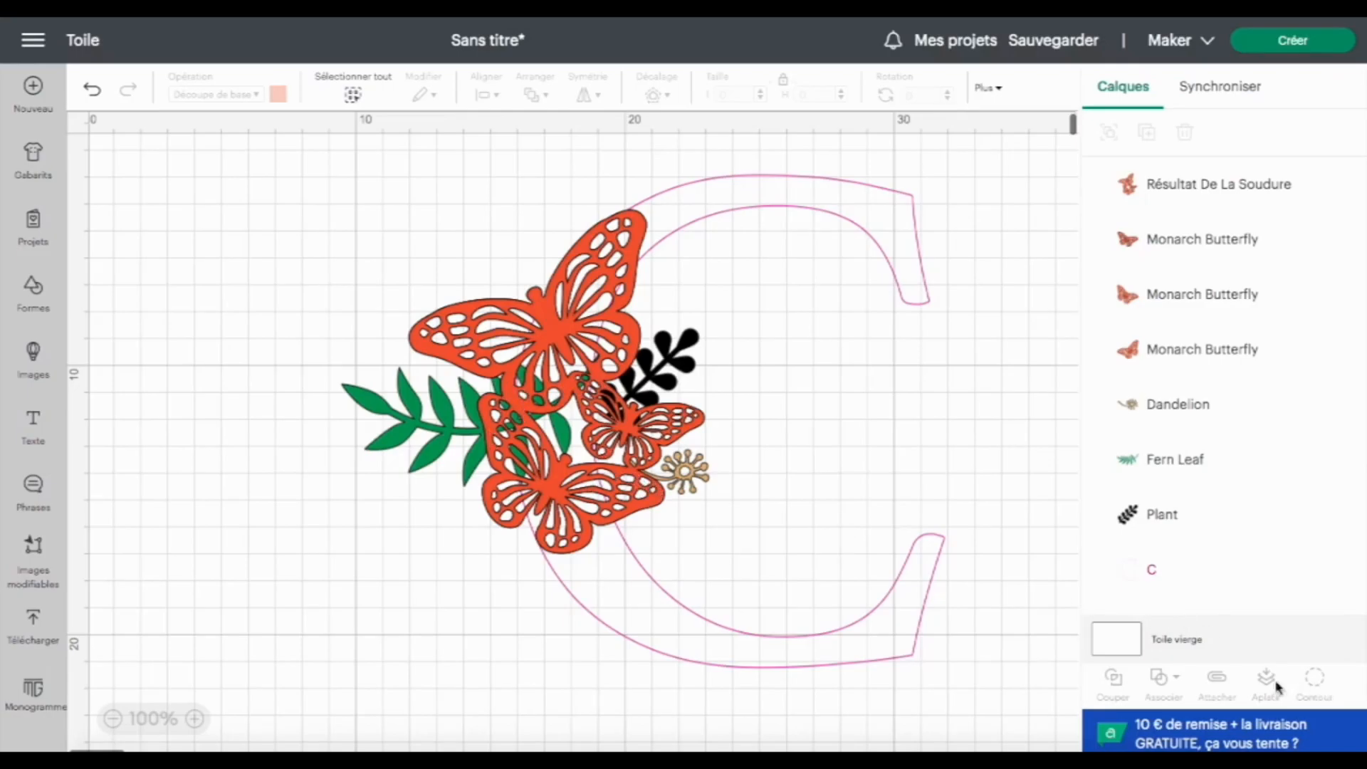
Hide all inner contours of the welded butterflies so the shape becomes a solid silhouette
left_click(545, 320)
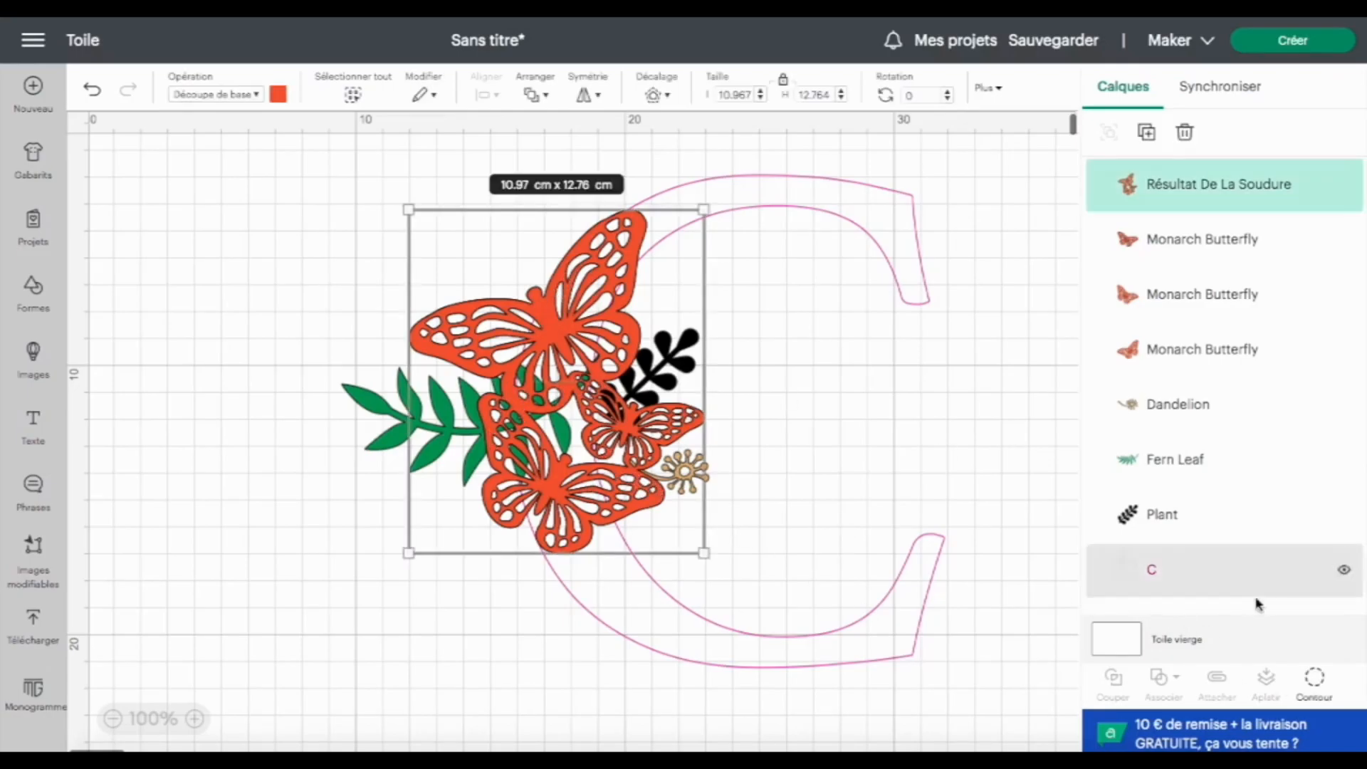
left_click(1319, 681)
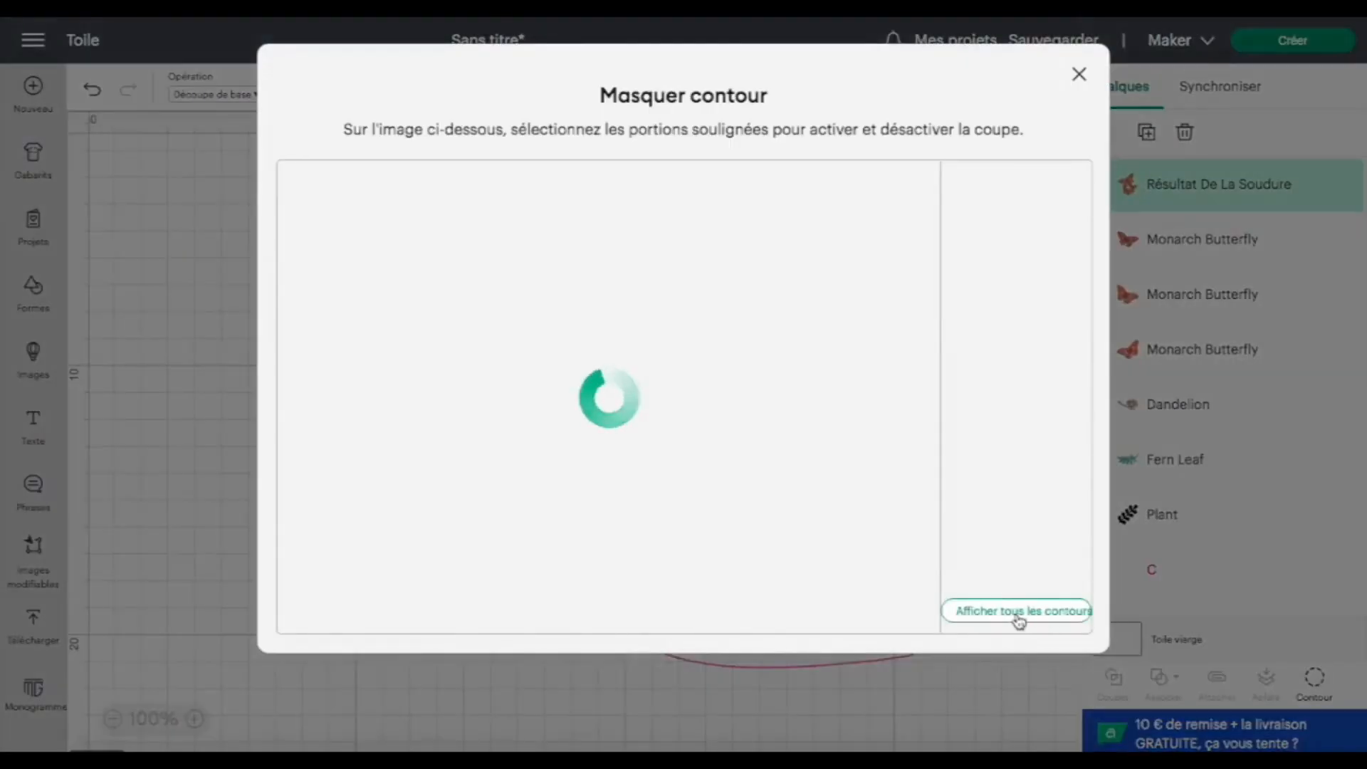
left_click(1014, 614)
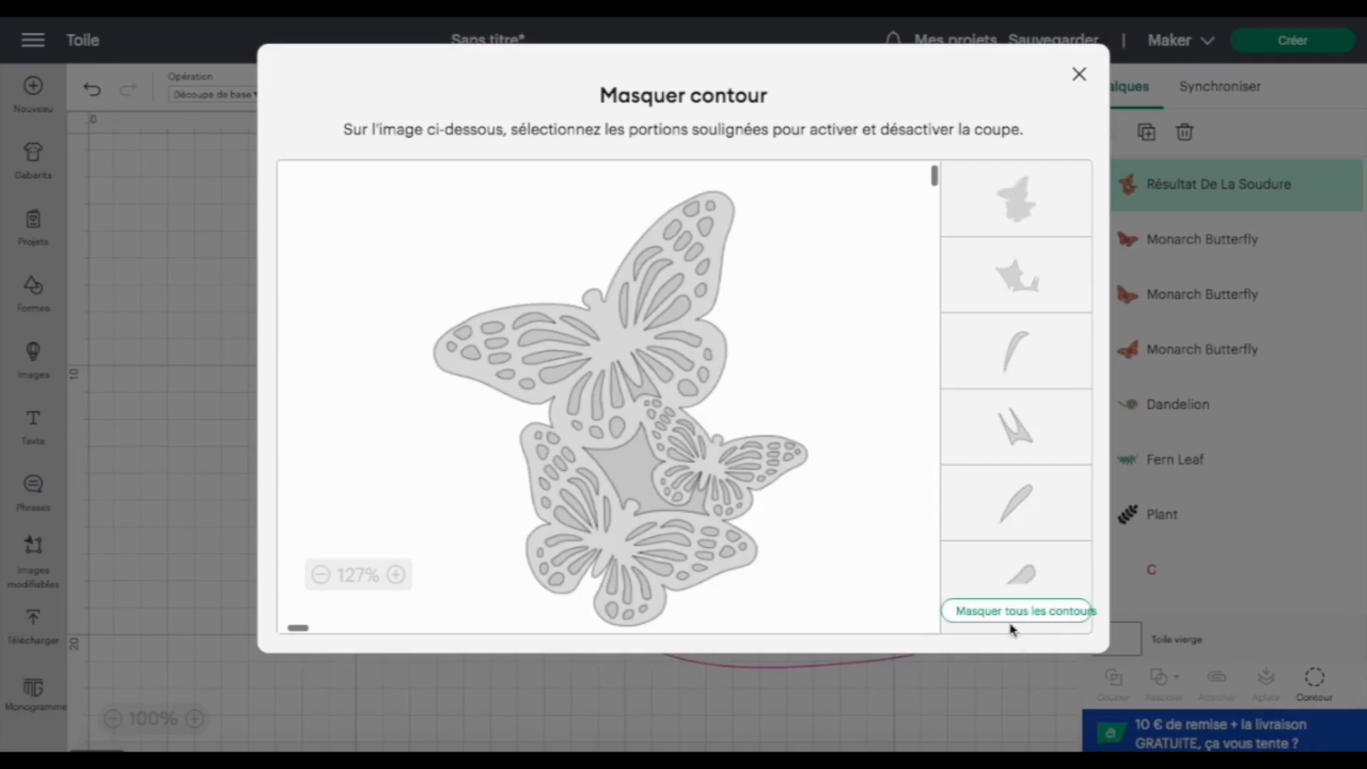
left_click(1011, 614)
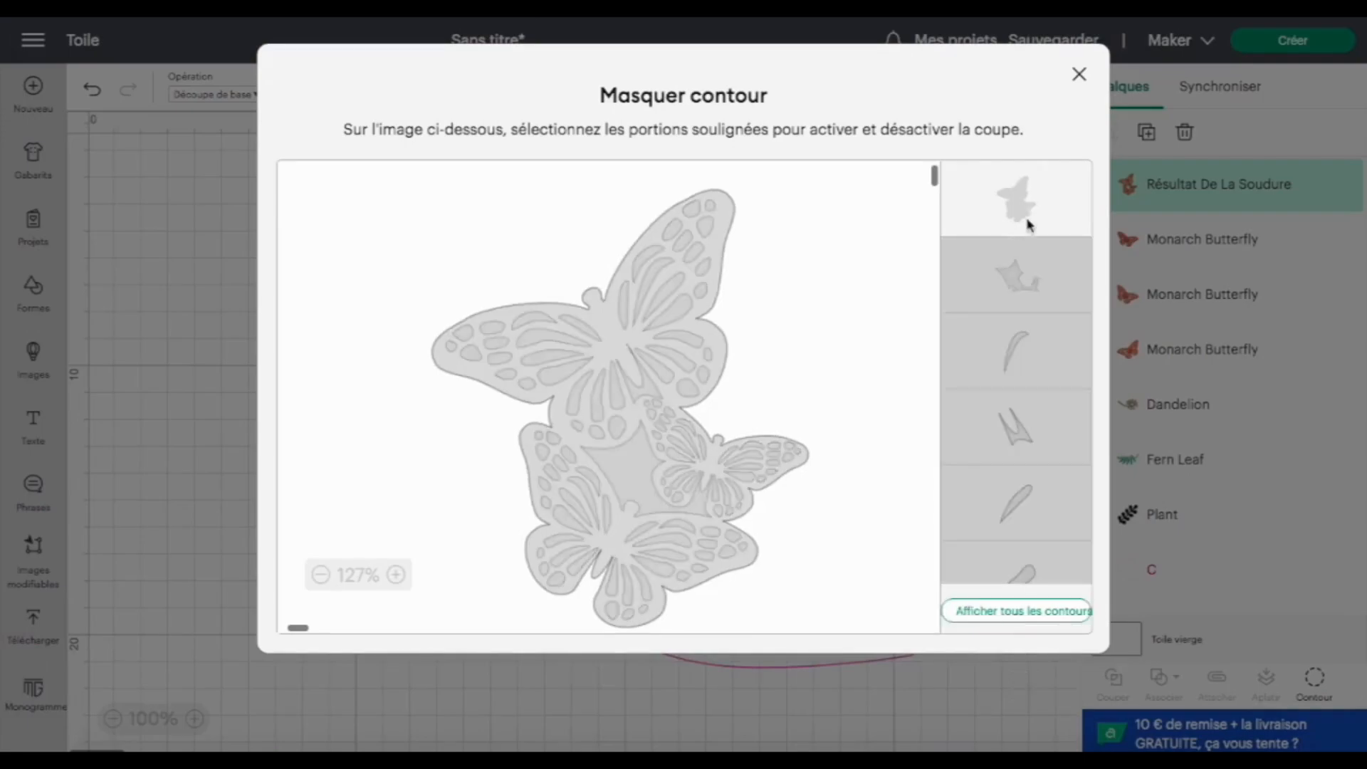
left_click(1078, 75)
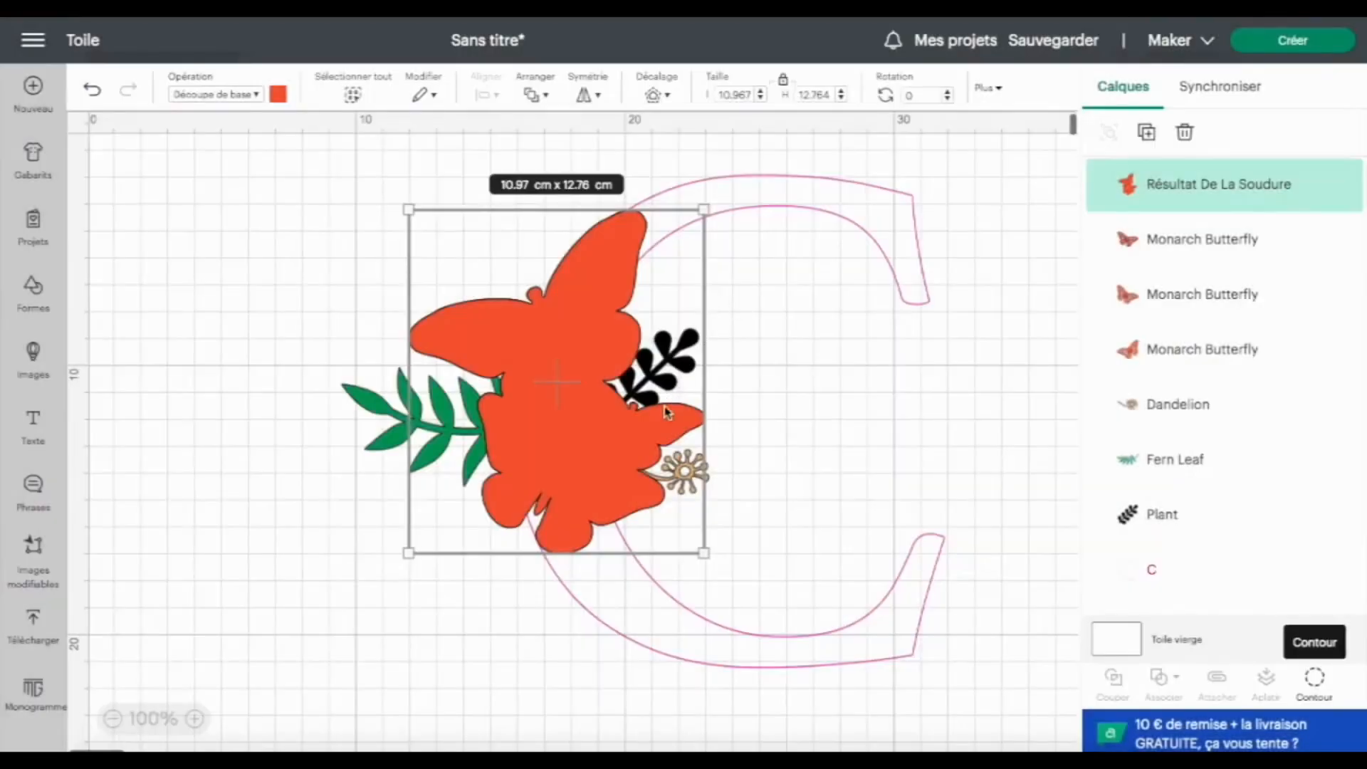
Weld the dandelion, fern leaf and plant into a single shape, leaving the butterfly silhouette out of the selection
left_click(380, 426)
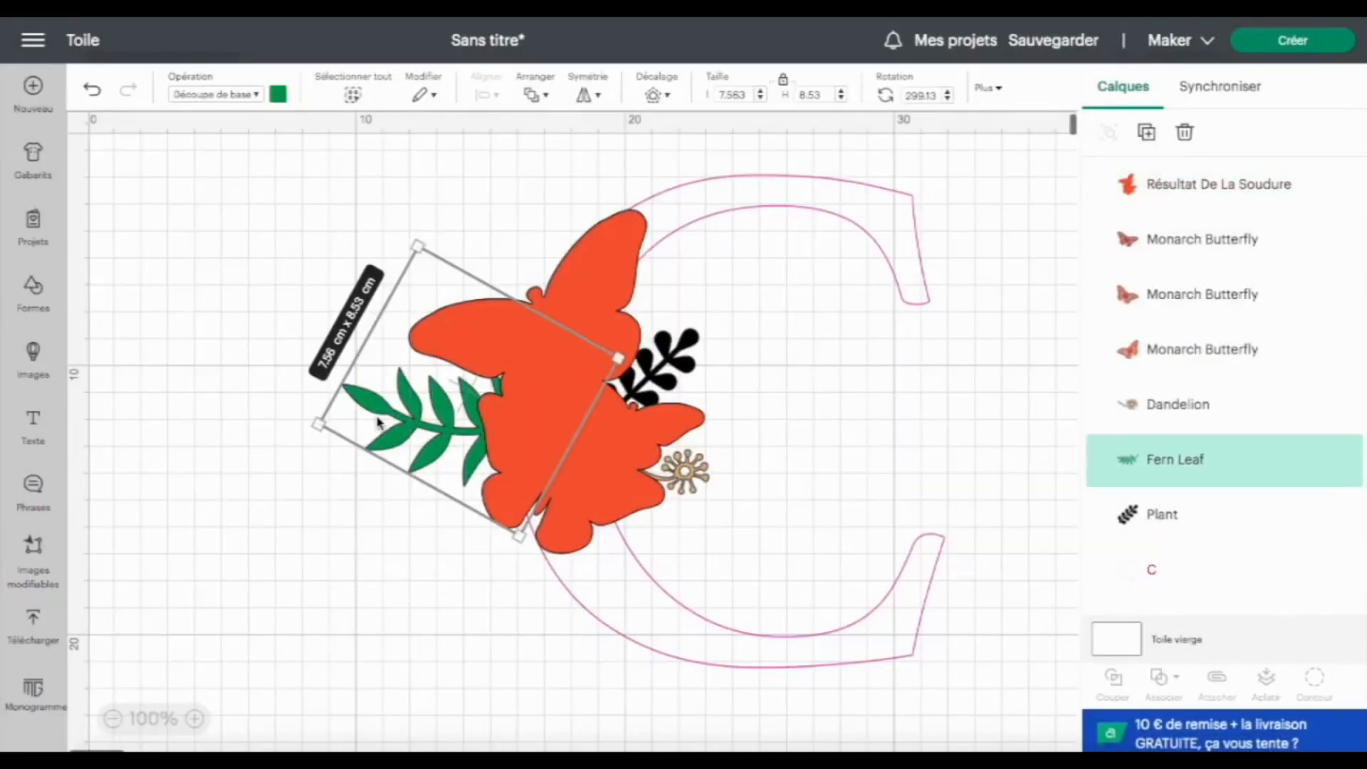
left_click(694, 345, "shift")
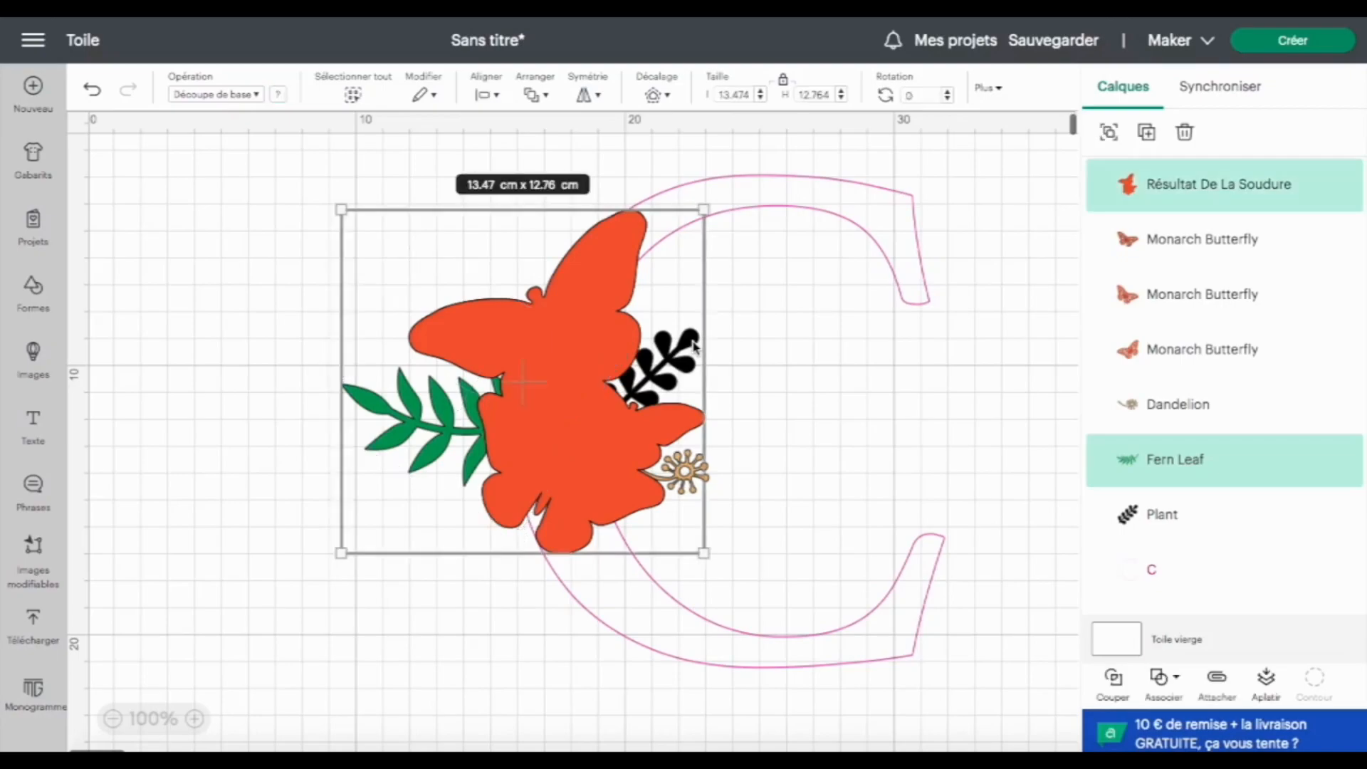
left_click(712, 481, "shift")
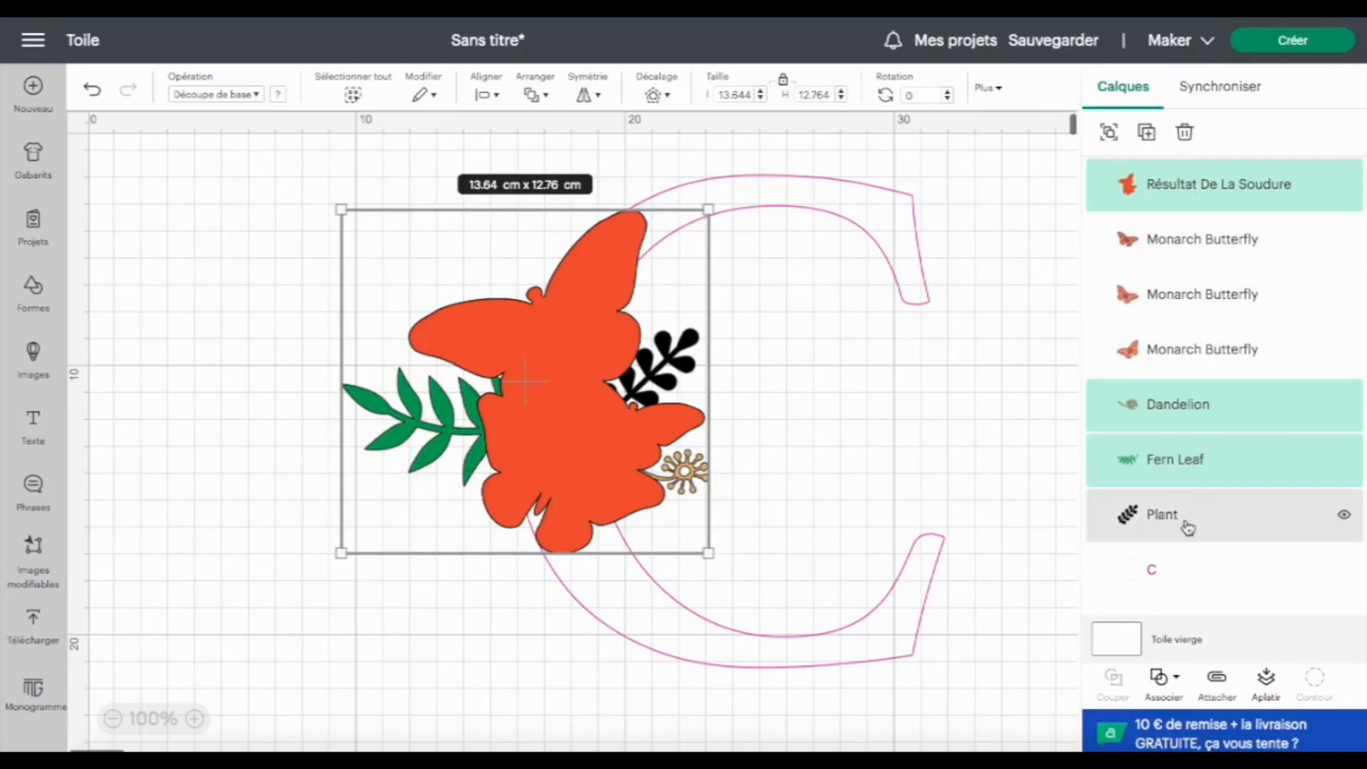
left_click(1139, 201, "shift")
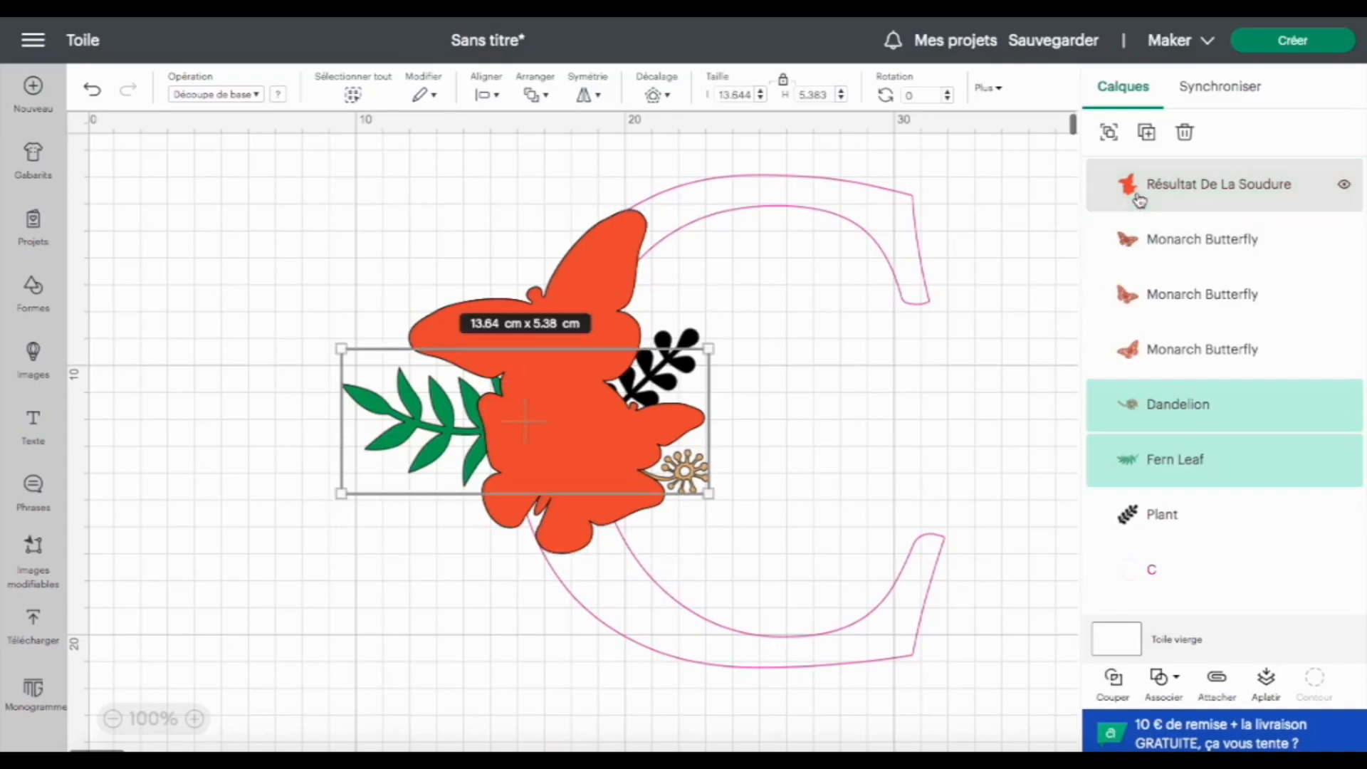
left_click(1180, 525, "shift")
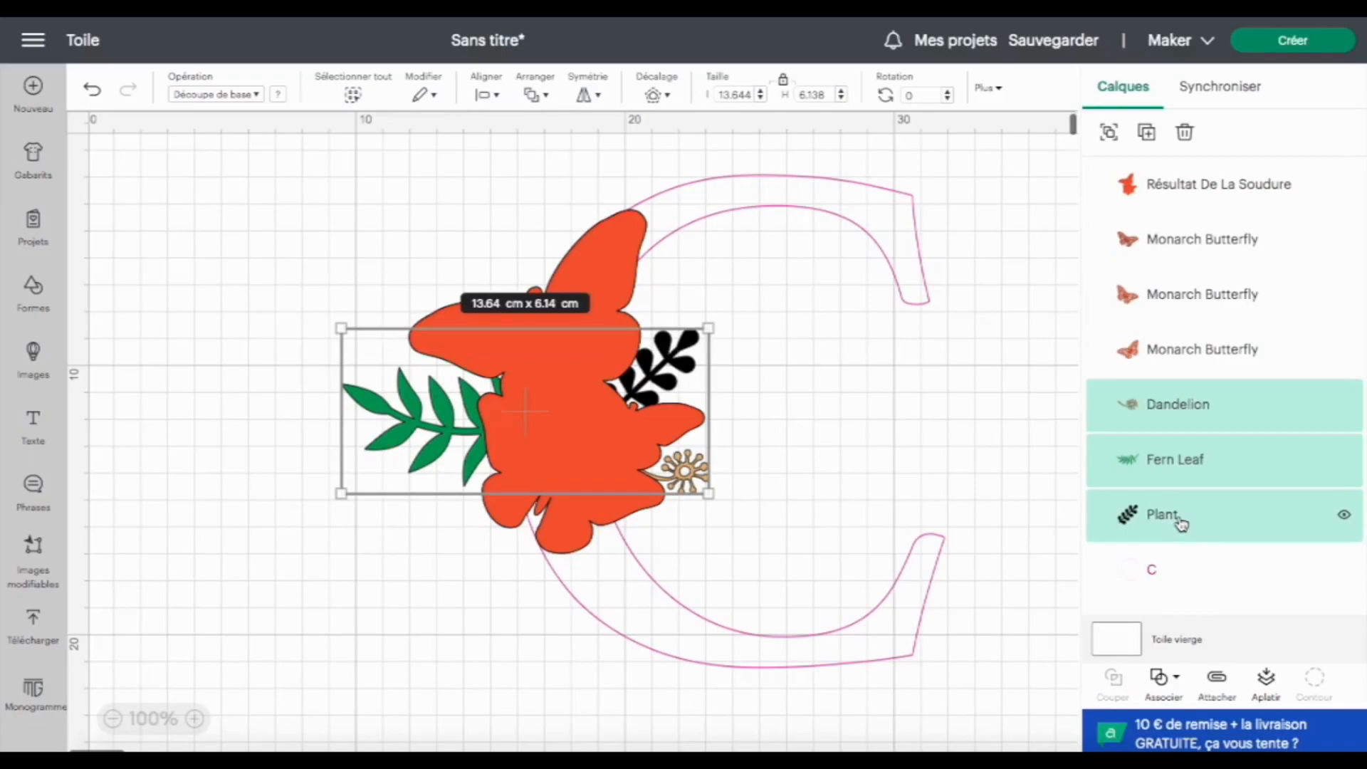
left_click(1171, 680)
left_click(1221, 535)
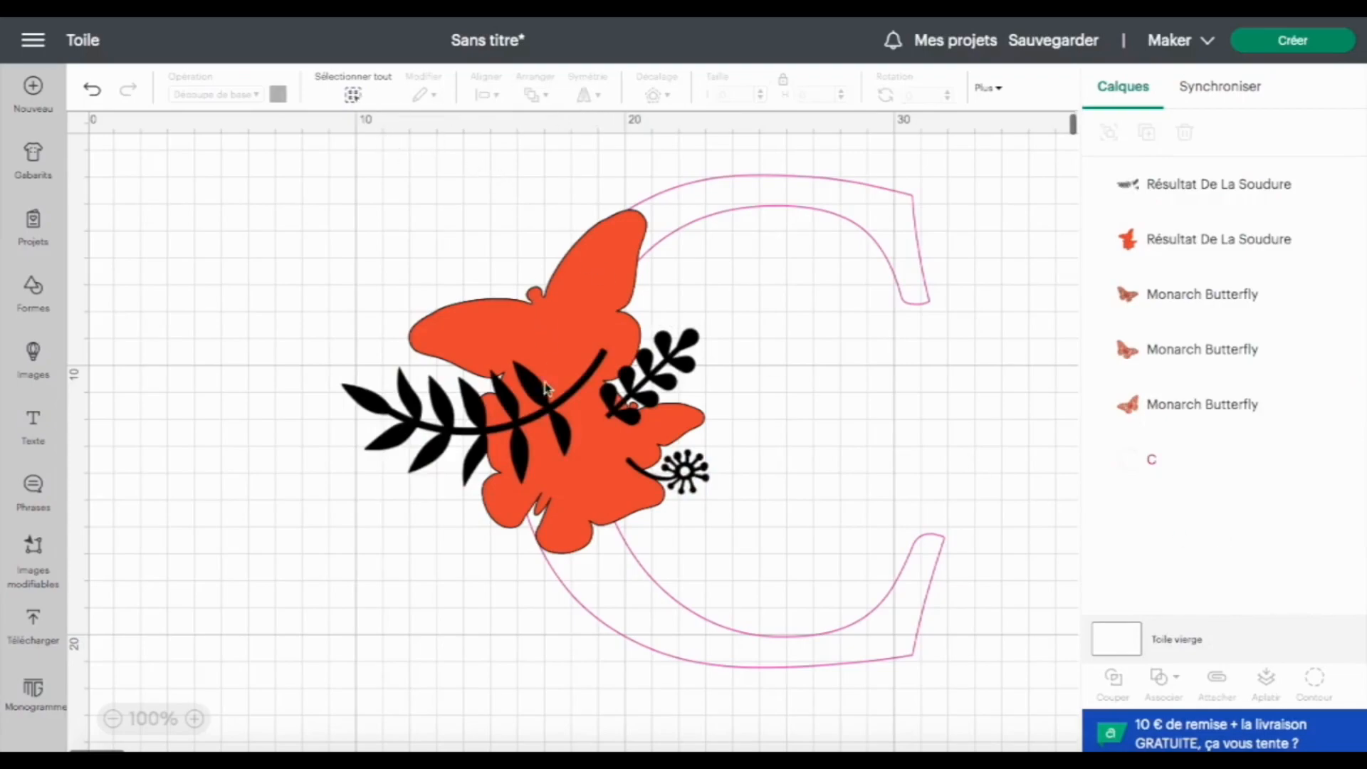
Move the welded foliage back one layer so it sits directly behind the solid butterfly silhouette
left_click(390, 416)
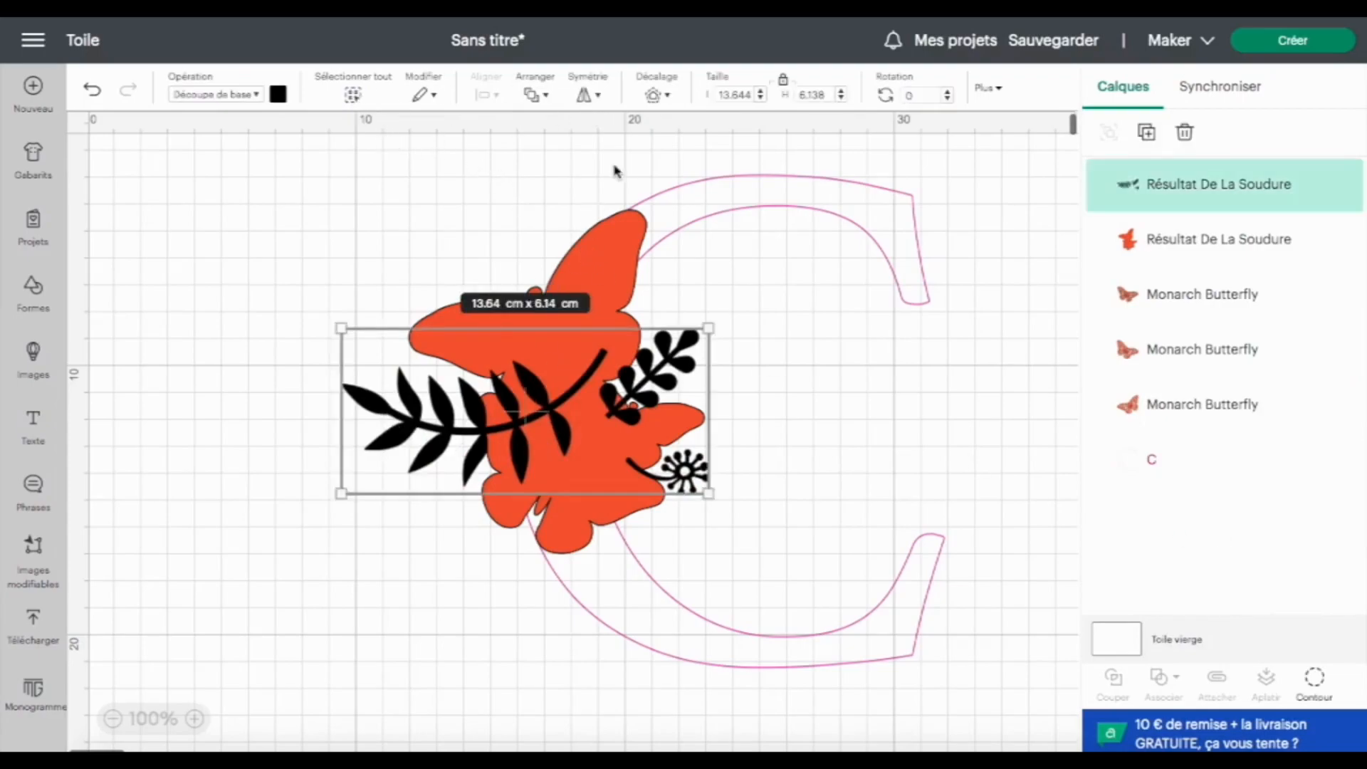
left_click(535, 95)
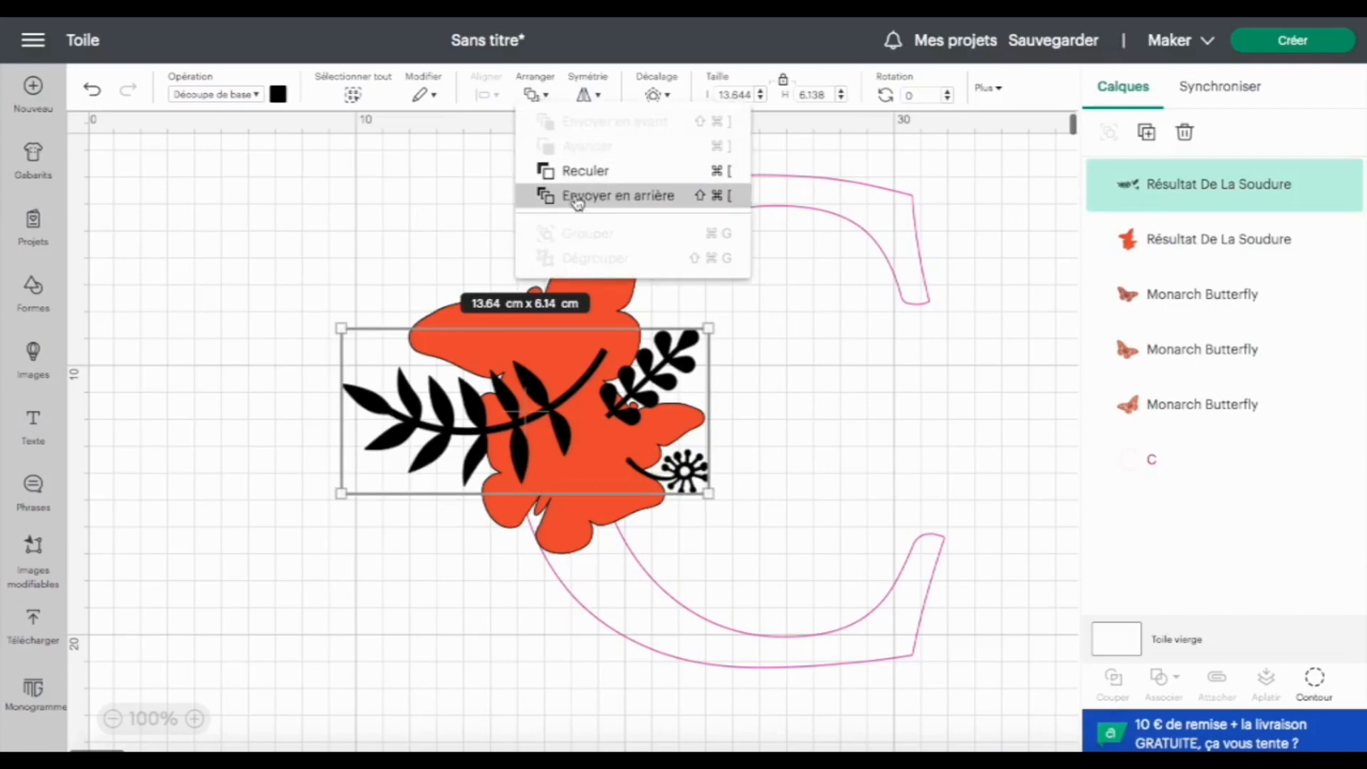
left_click(573, 173)
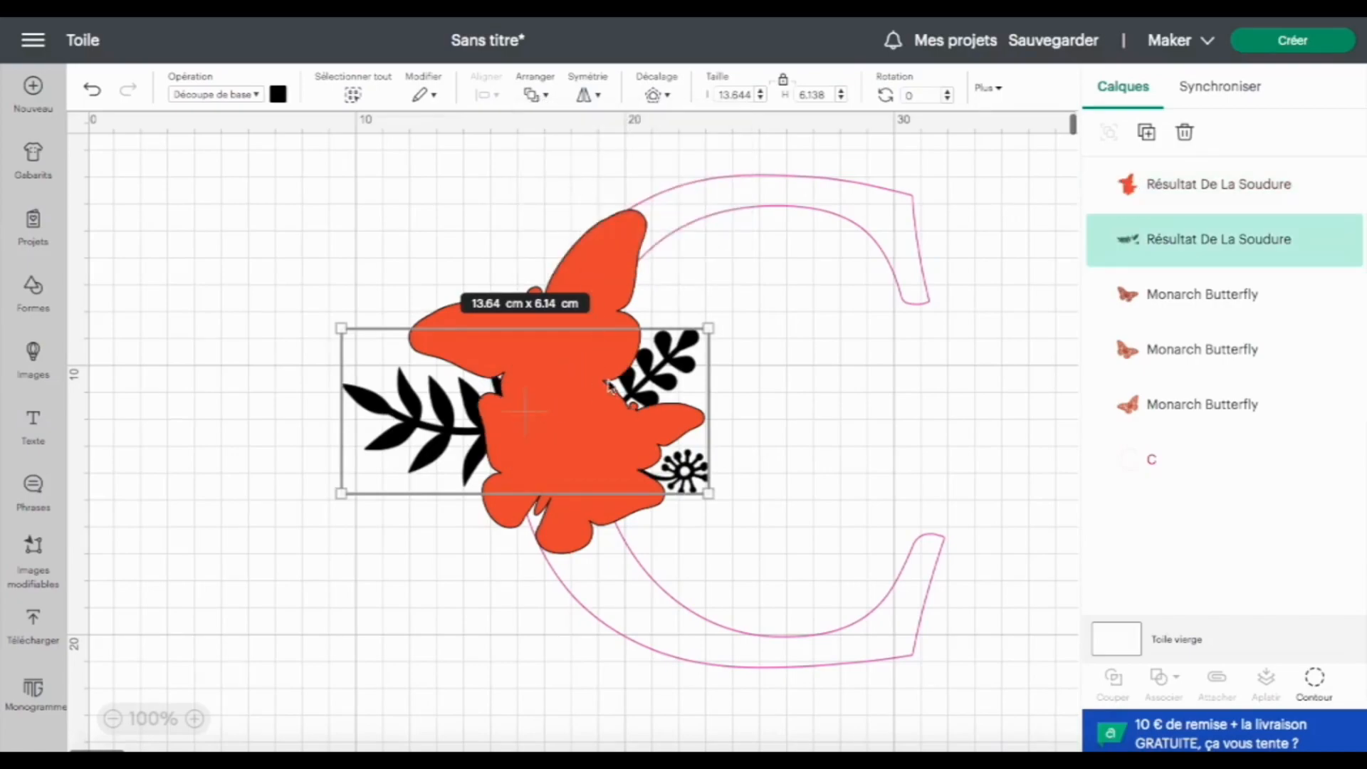
Subtract the solid butterfly silhouette from the welded foliage and merge the resulting layers
left_click(616, 268, "shift")
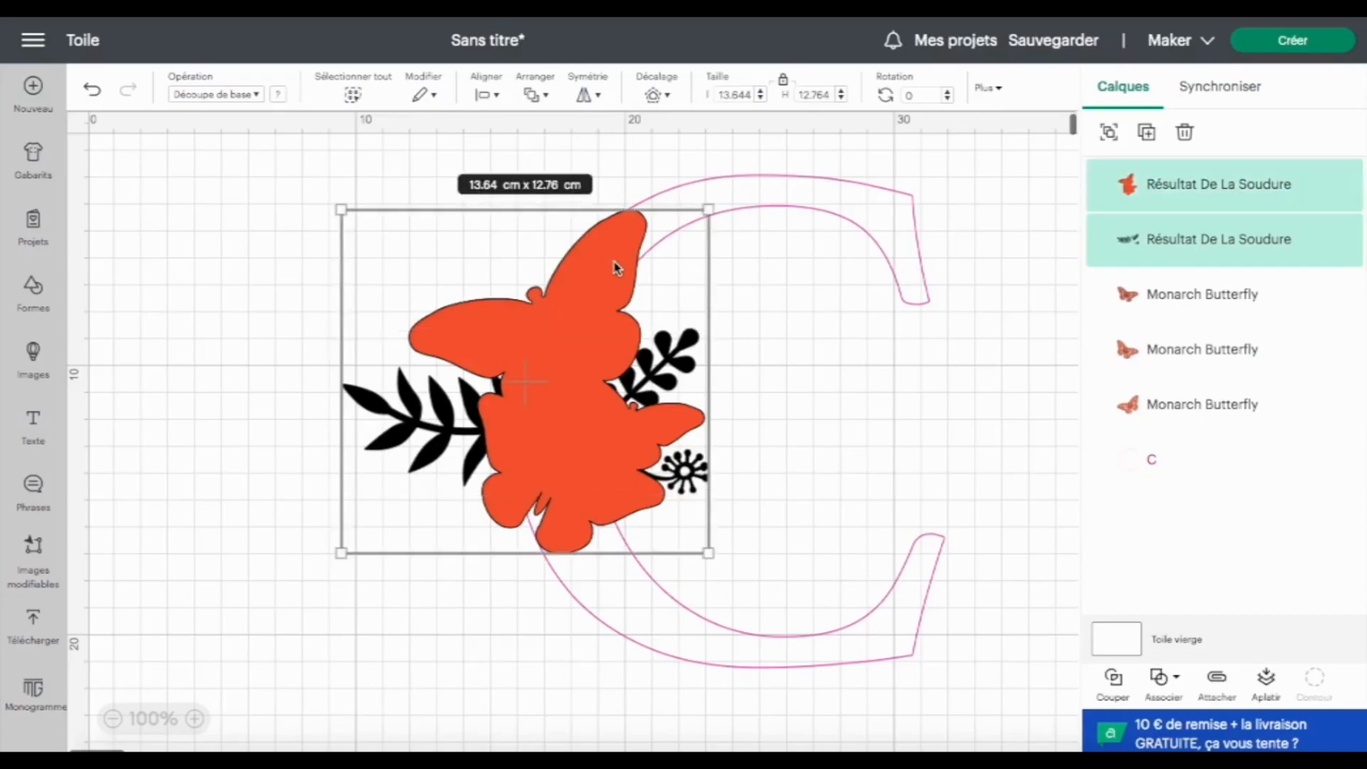
left_click(1178, 682)
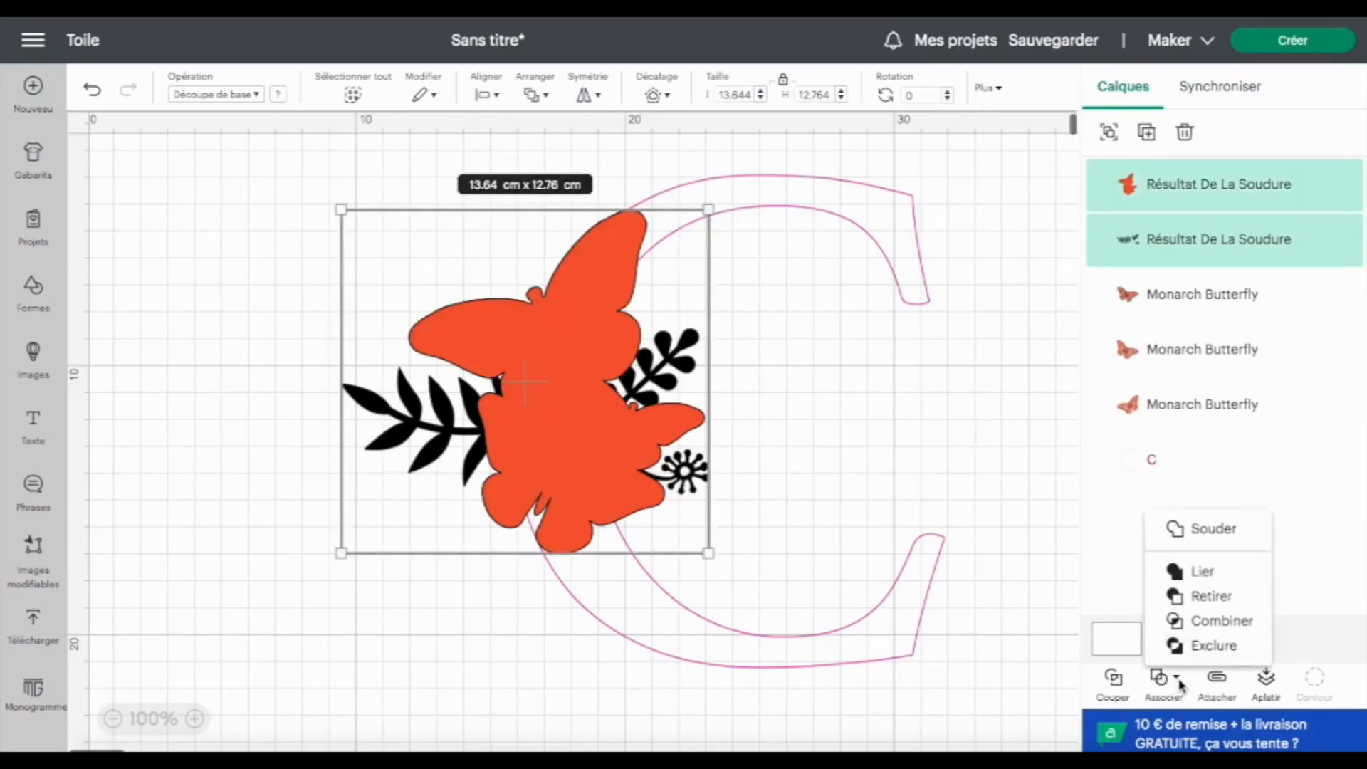
left_click(1218, 596)
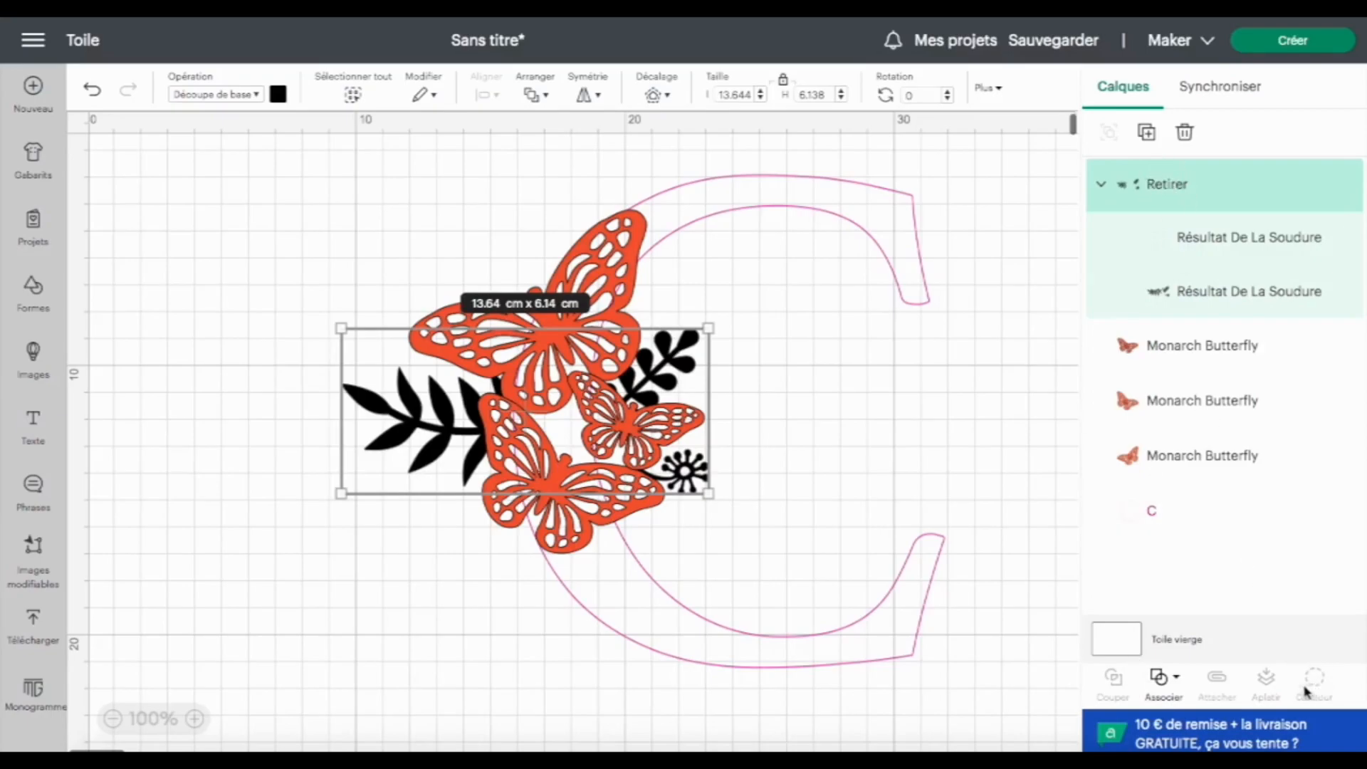
left_click(1173, 677)
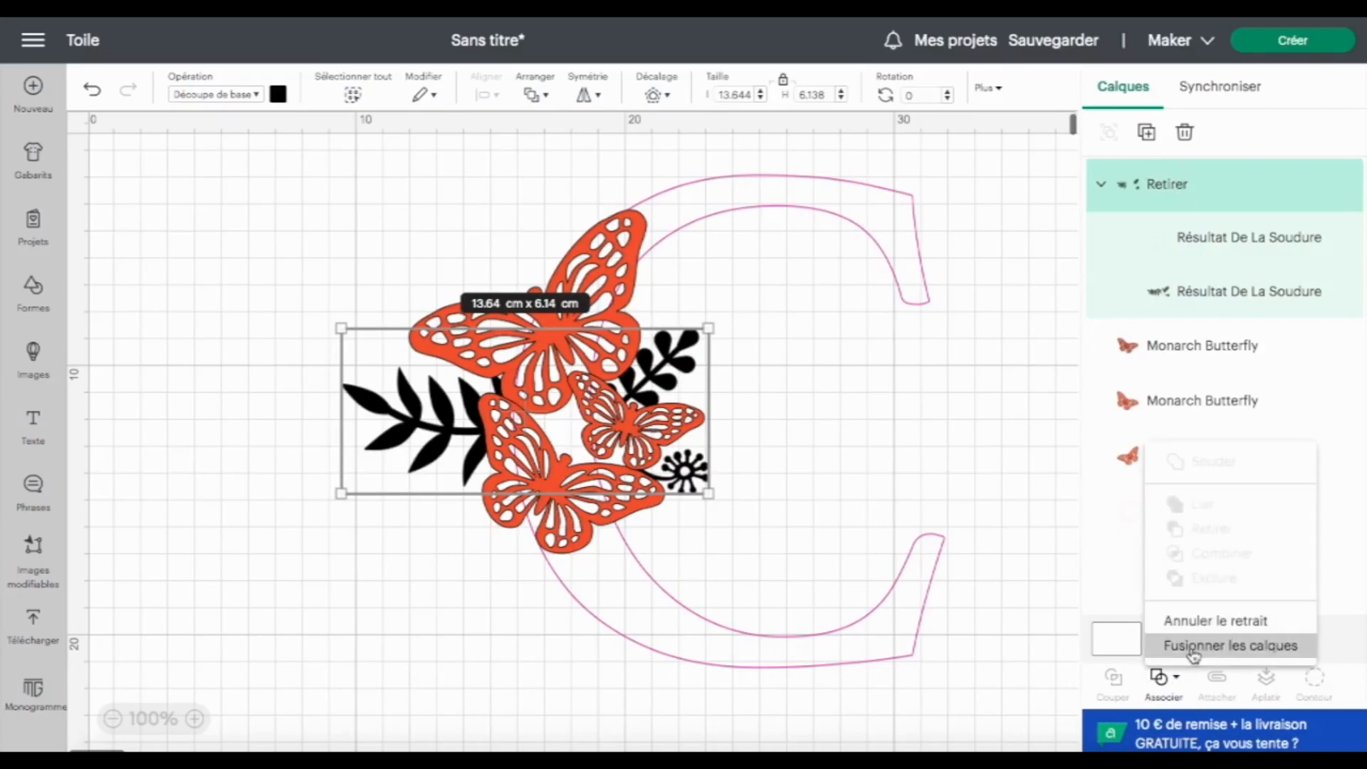
left_click(1193, 646)
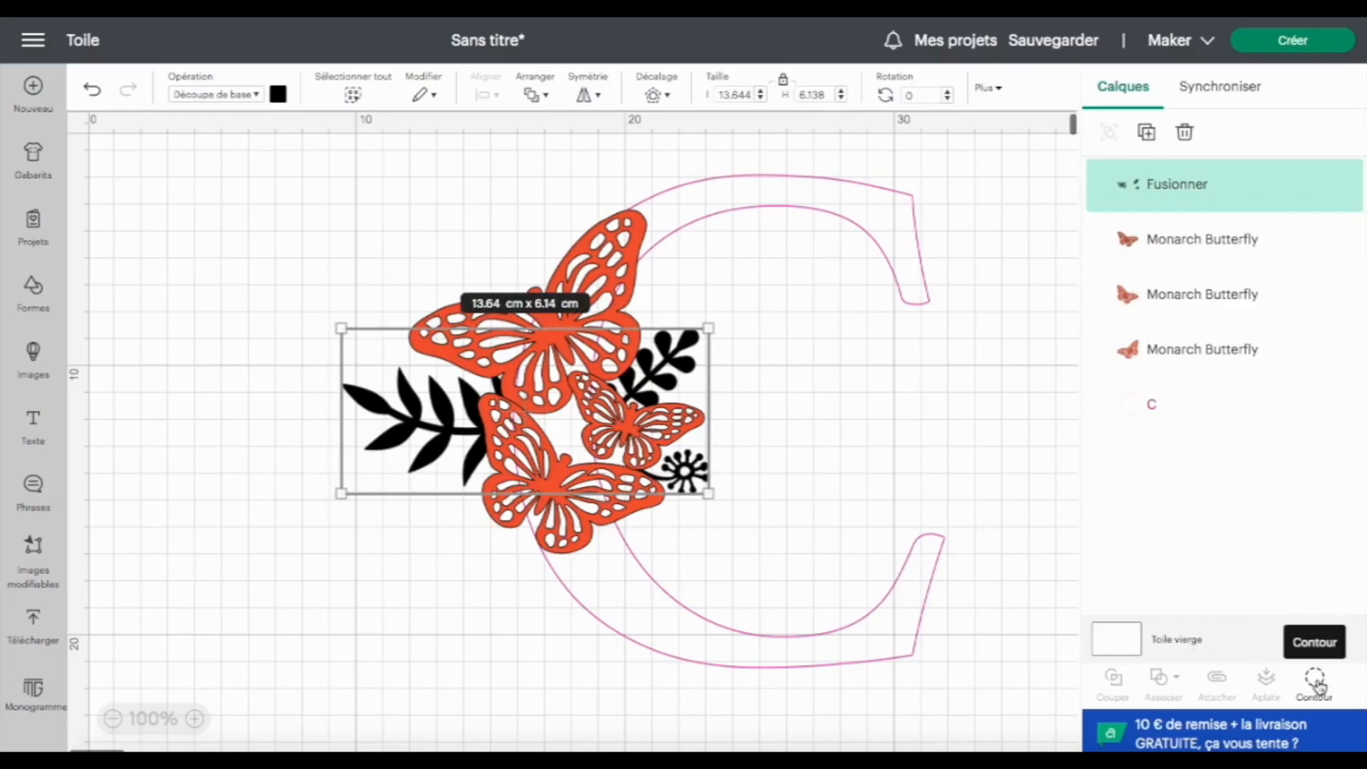
Hide the contours of the two loose fragments beside the fern leaf and the plant in the merged foliage
left_click(1317, 682)
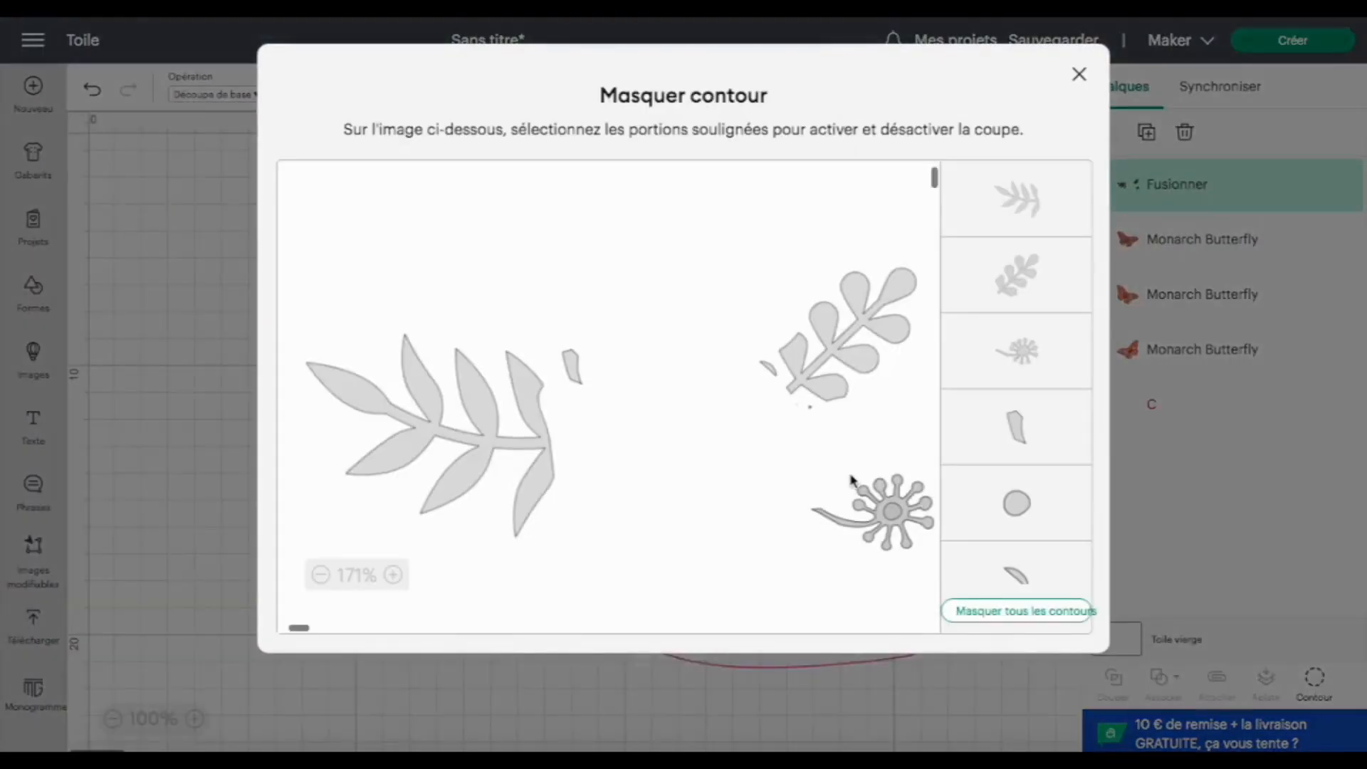
left_click(767, 371)
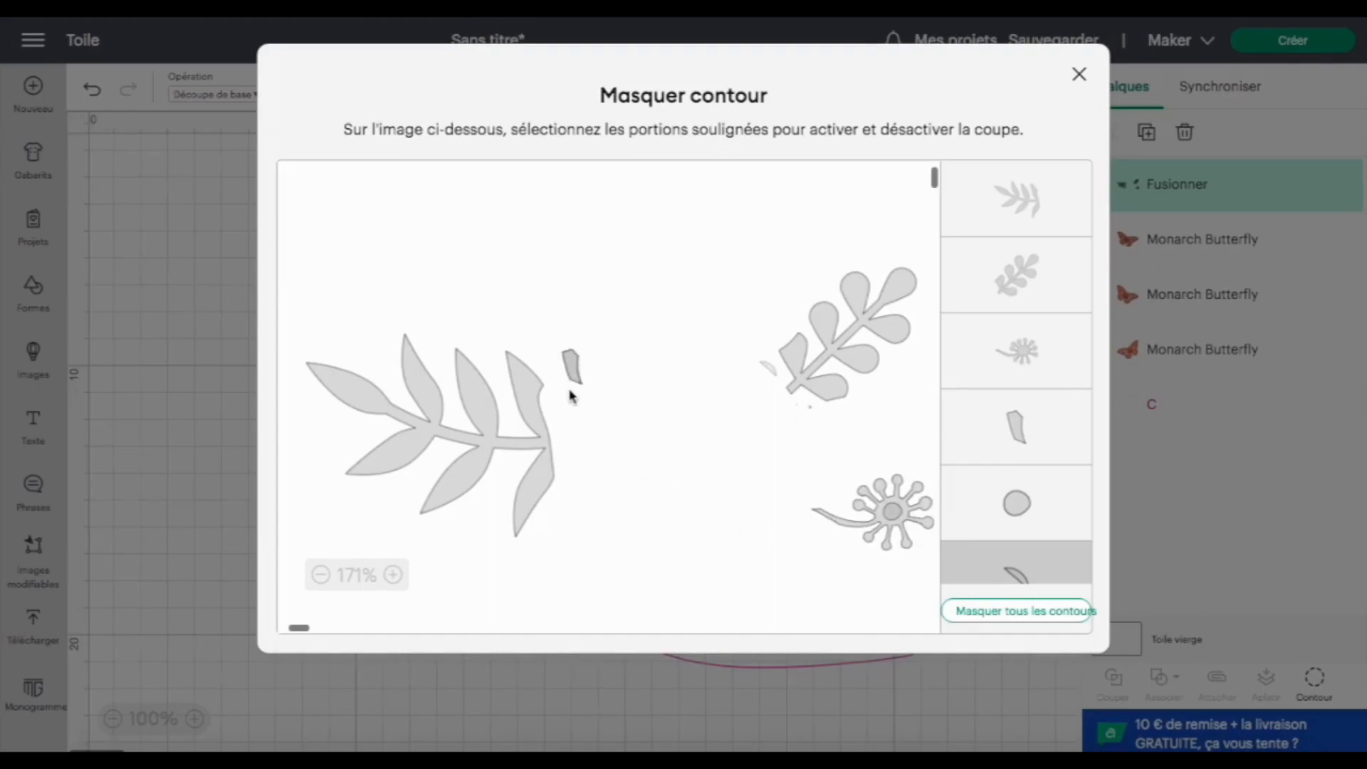
left_click(571, 366)
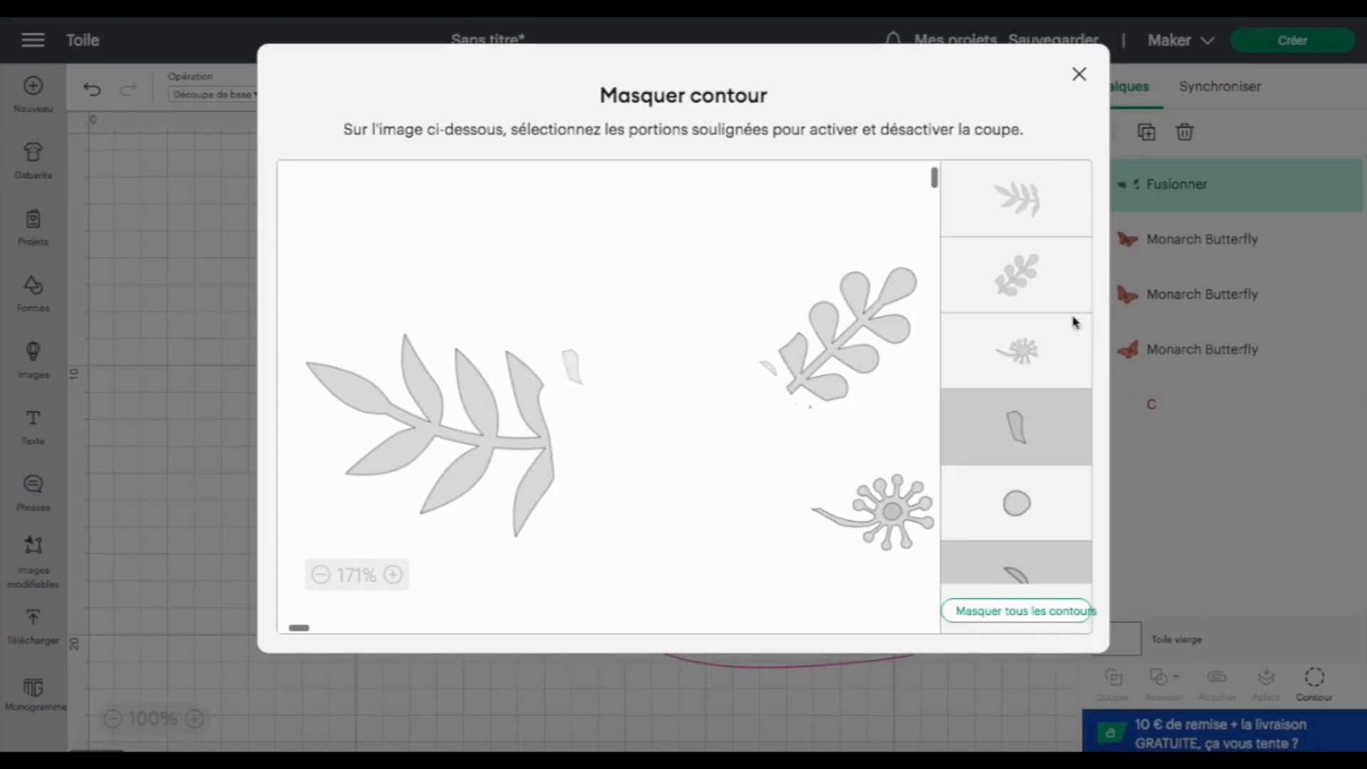
scroll(1018, 398, "down", 3)
scroll(1018, 396, "up", 3)
left_click(1078, 76)
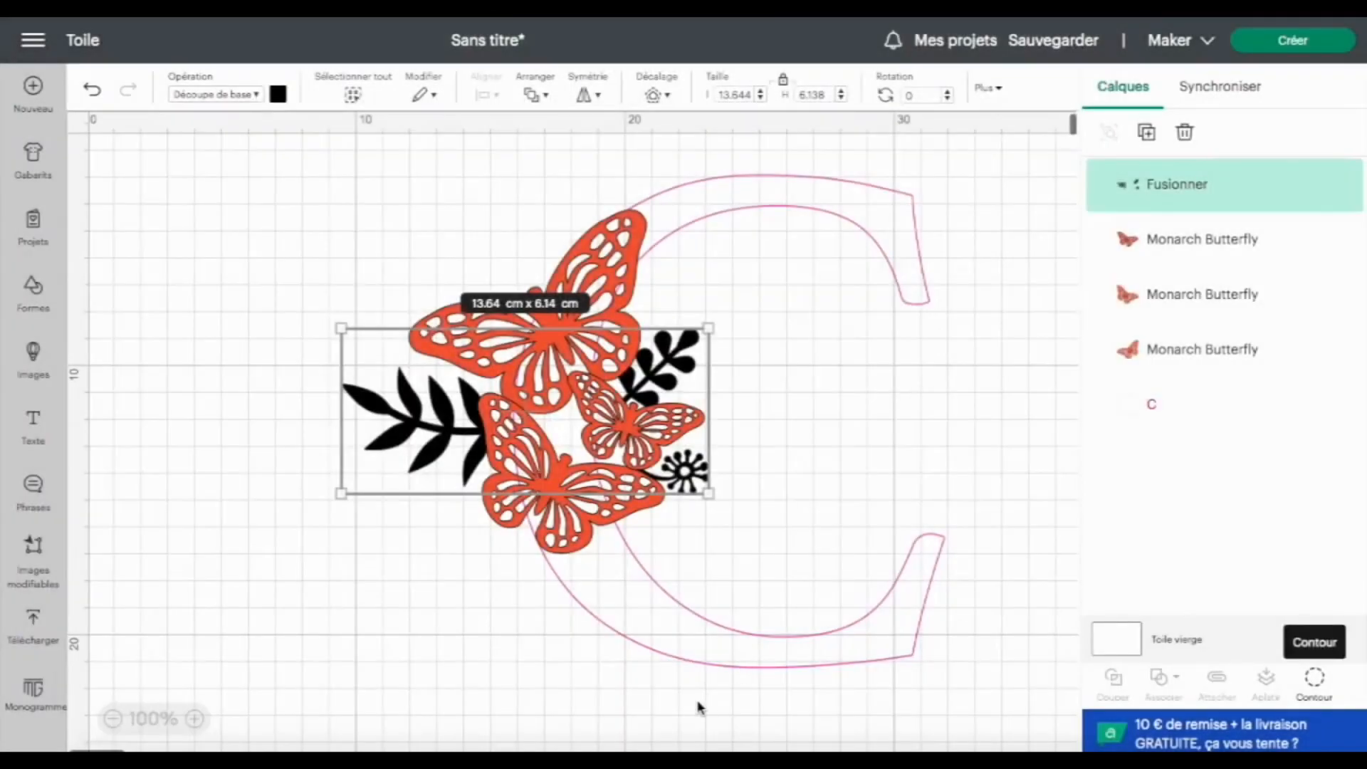
Weld the three remaining detailed Monarch butterflies into a single shape
left_click(1215, 254)
left_click(1187, 305, "shift")
left_click(1194, 333, "shift")
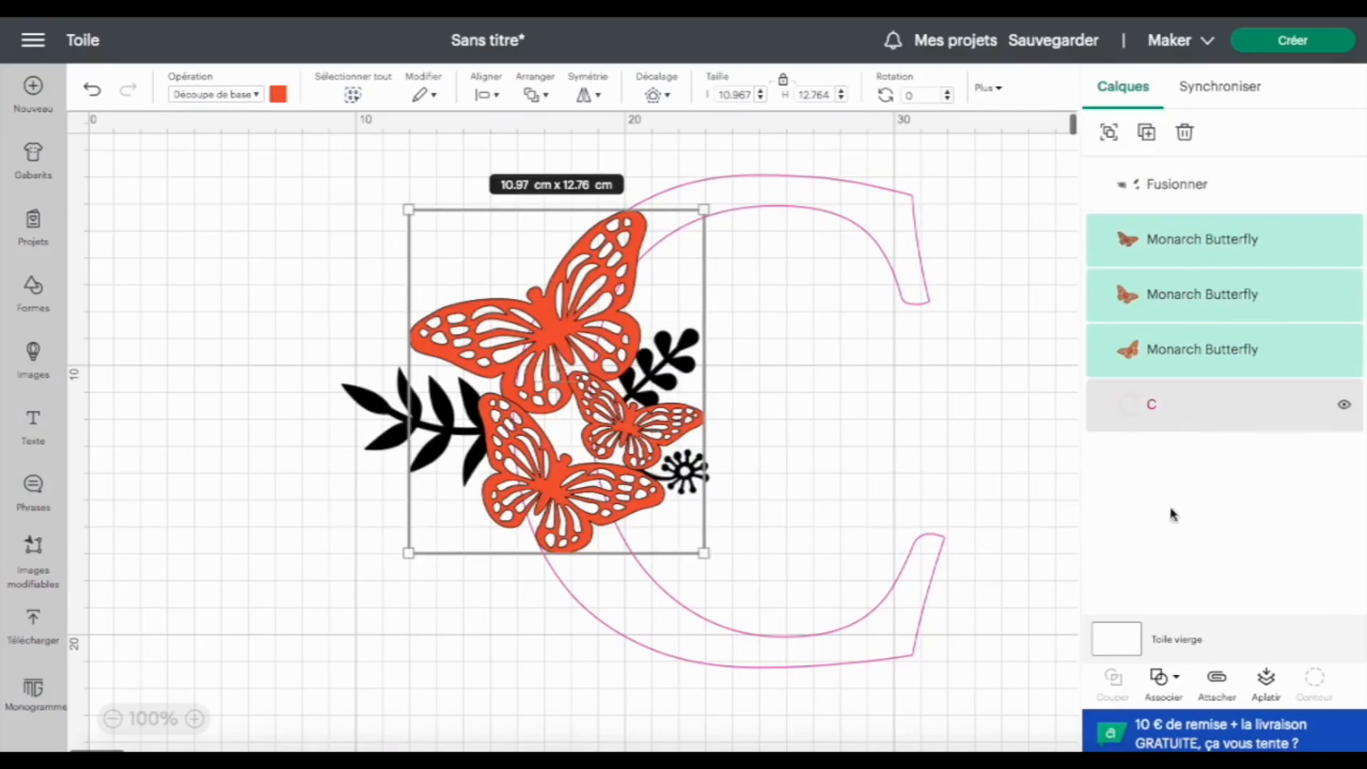
left_click(1174, 686)
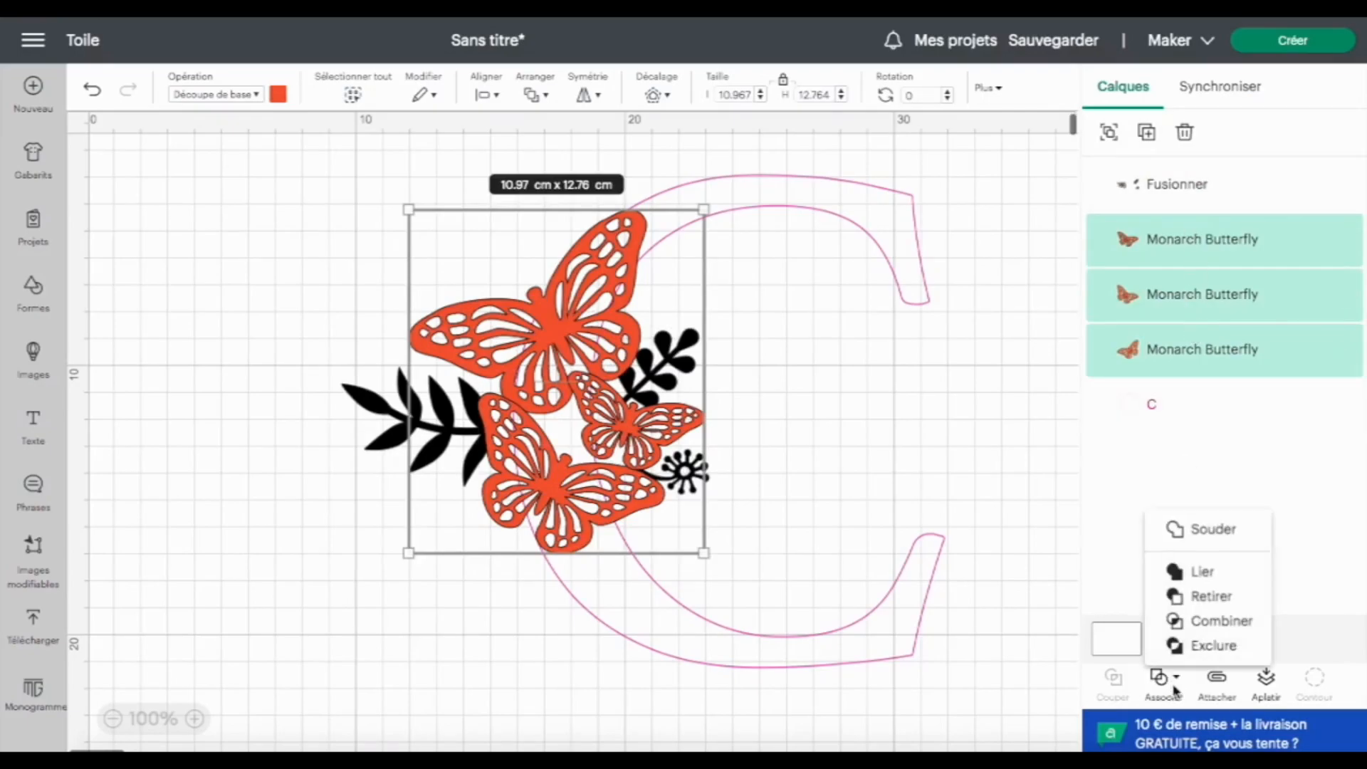
left_click(1212, 530)
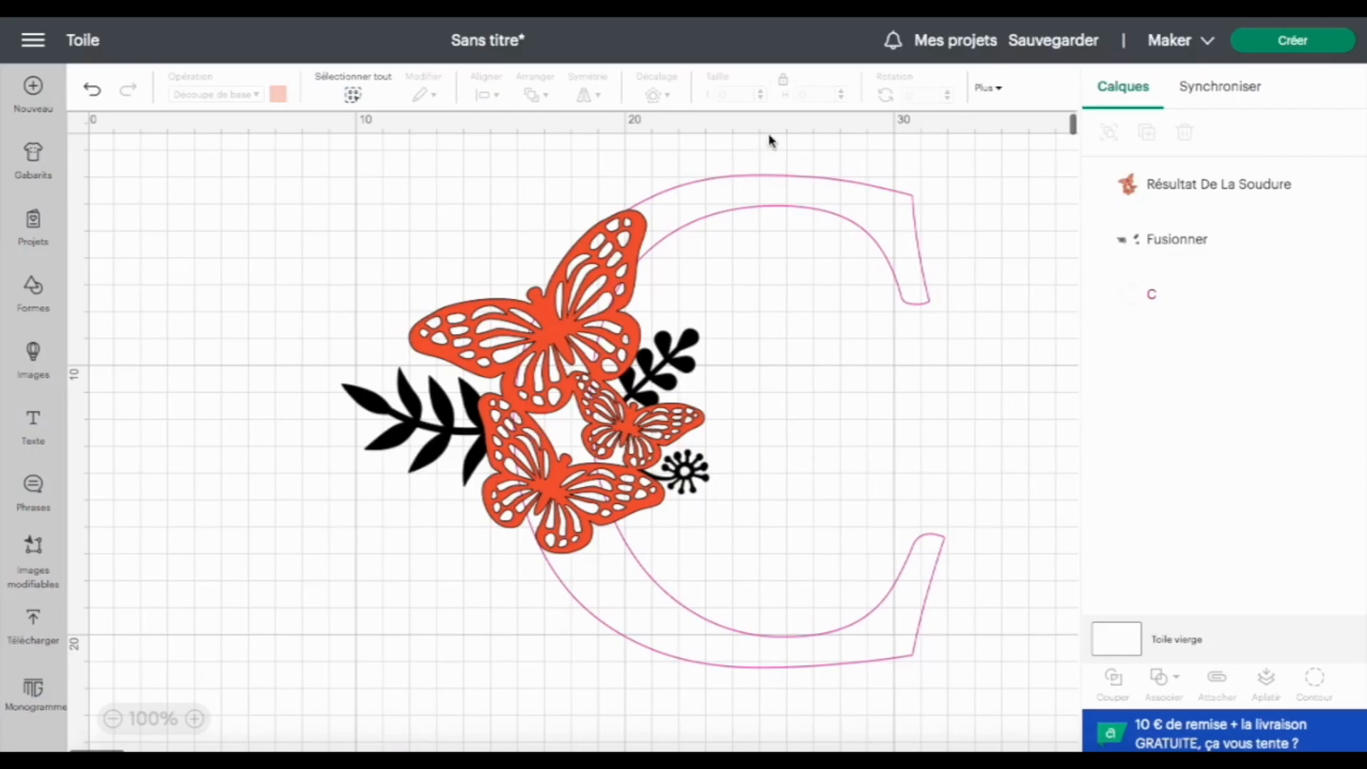
Change the letter C's operation from guide to basic cut
left_click(874, 184)
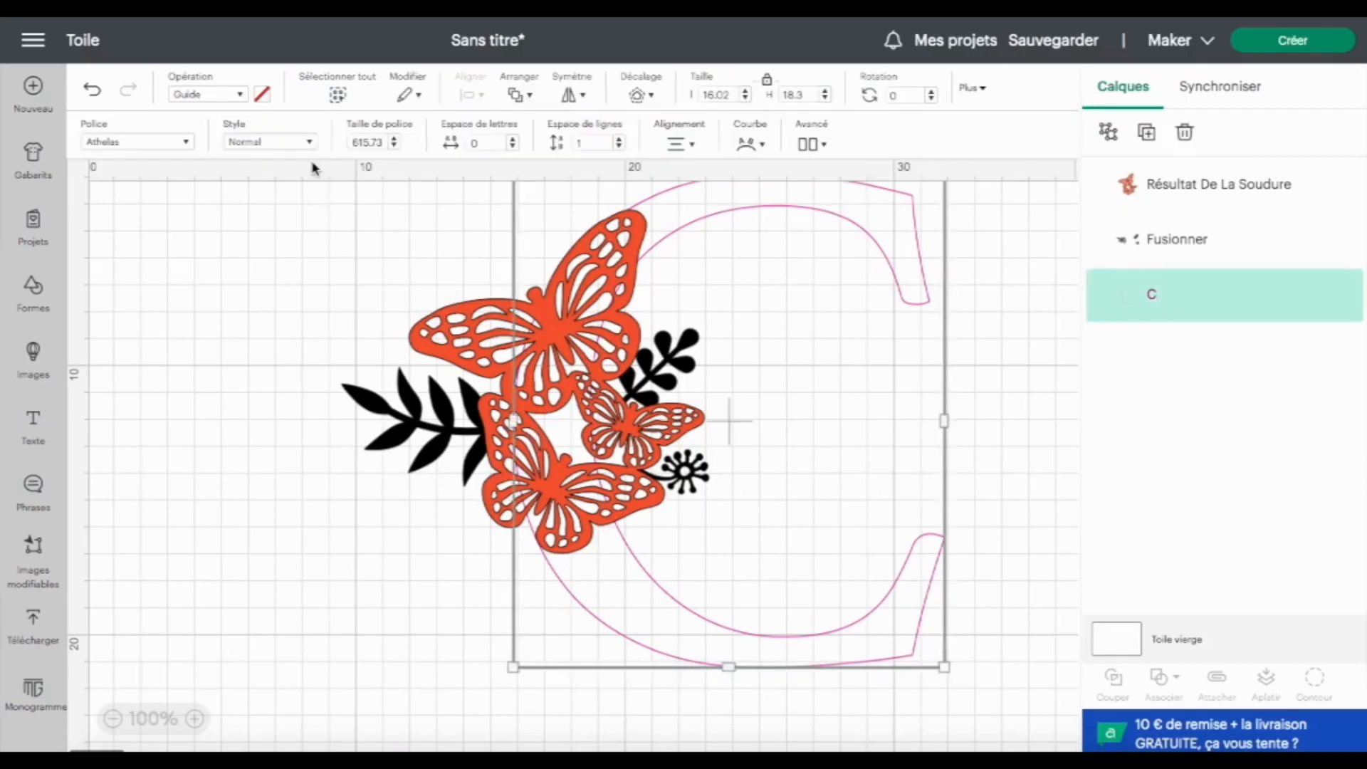
left_click(239, 96)
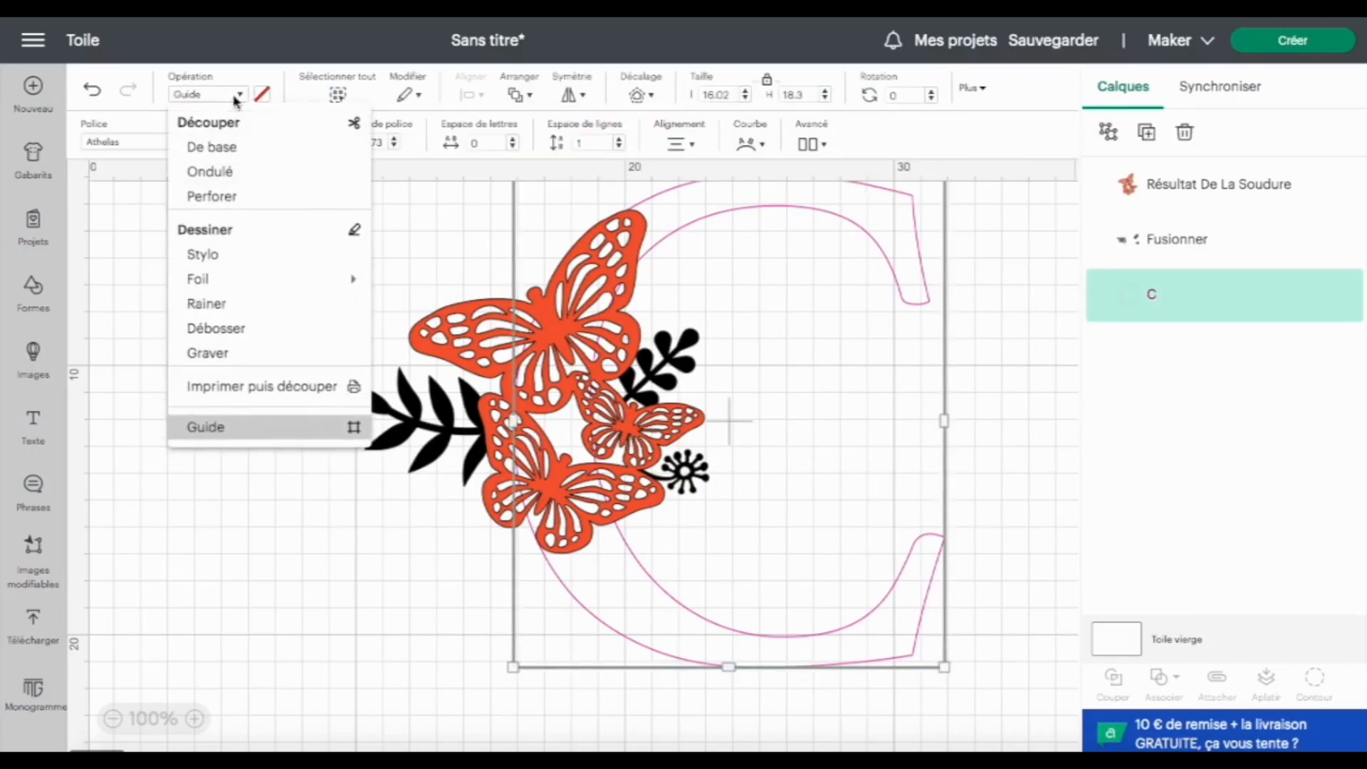
left_click(217, 148)
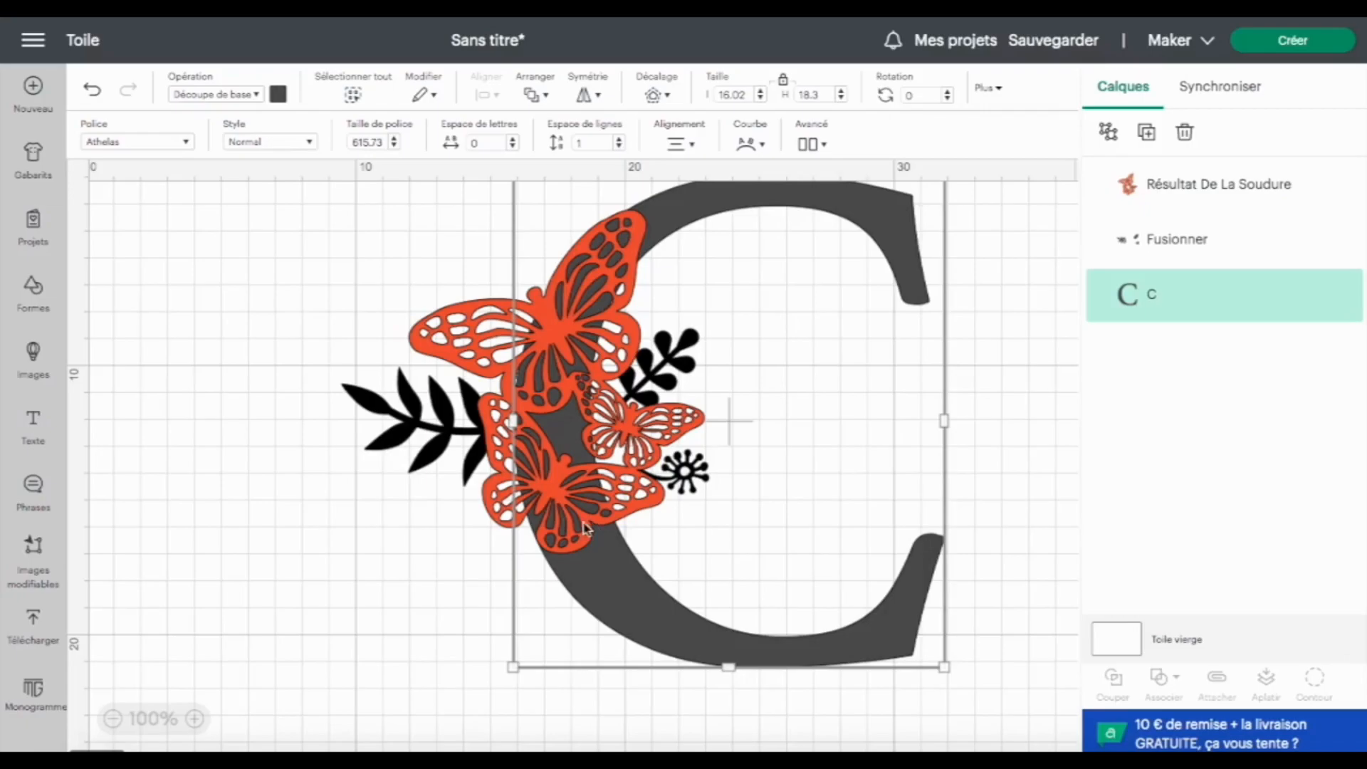
left_click(450, 580)
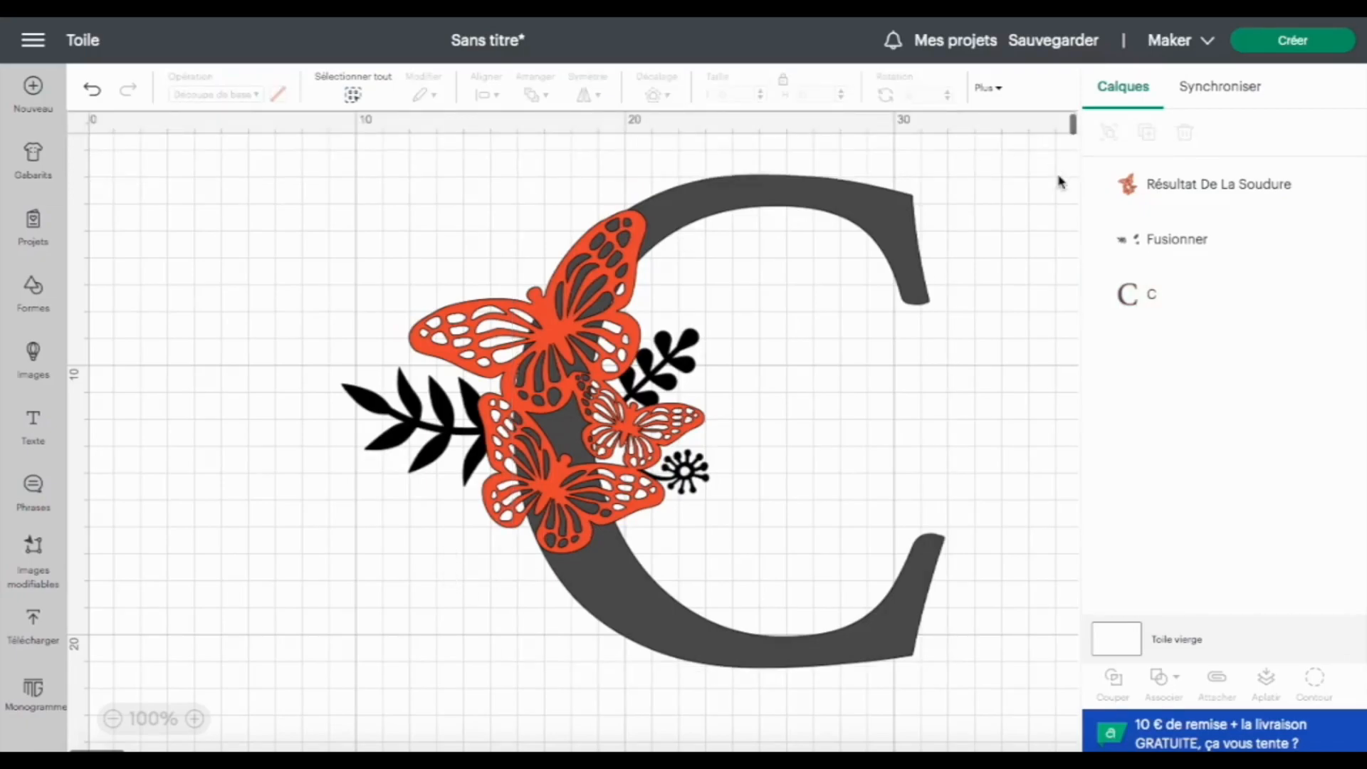
Duplicate the welded detailed butterflies and center the copy on the original with the Align command
left_click(570, 291)
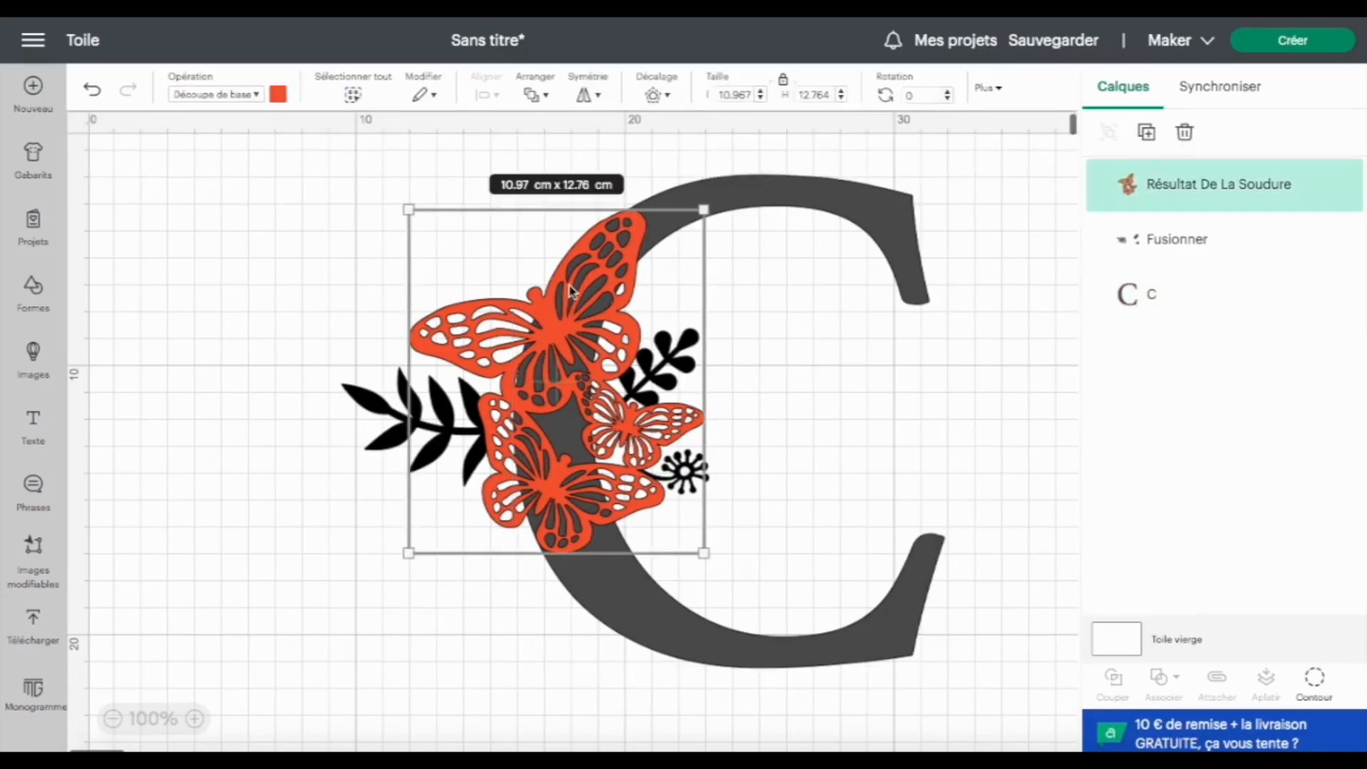
left_click(1145, 135)
left_click_drag(171, 297, 479, 354)
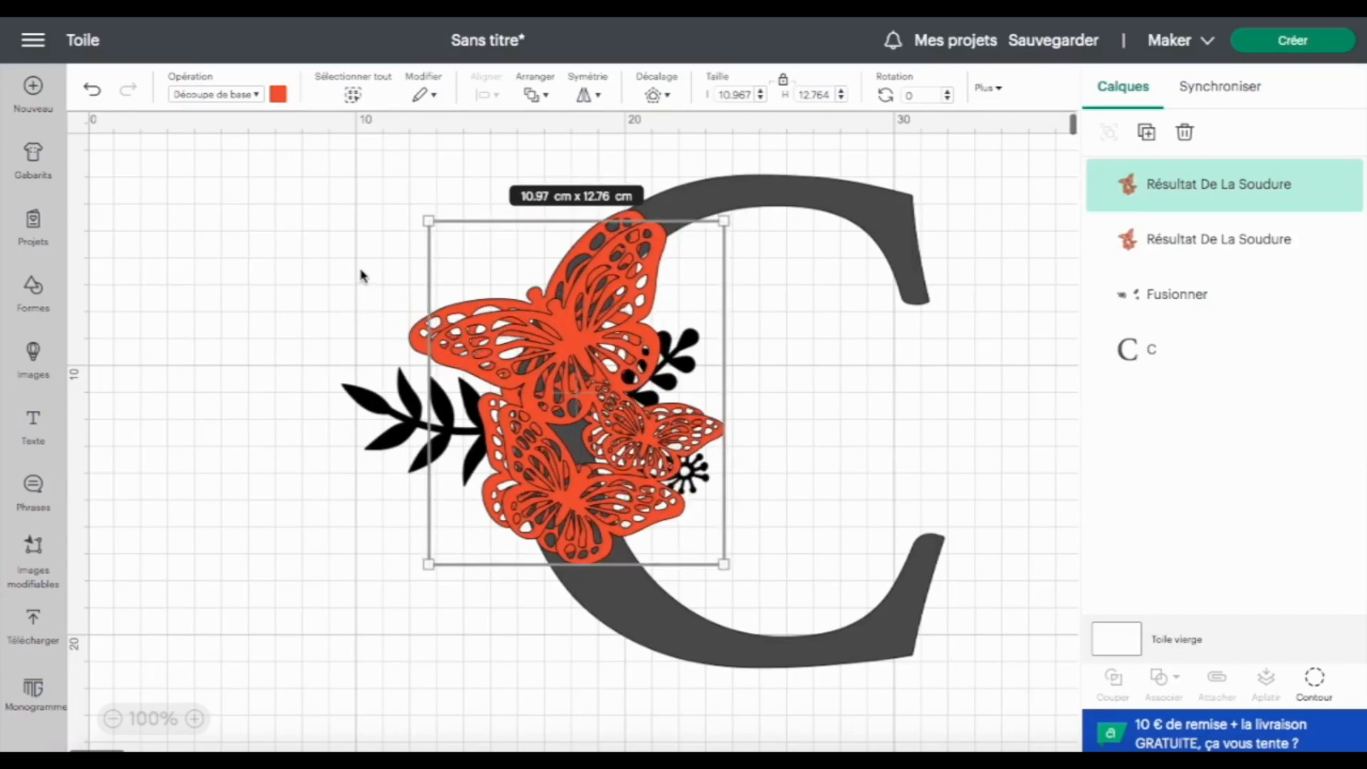
left_click(420, 343, "shift")
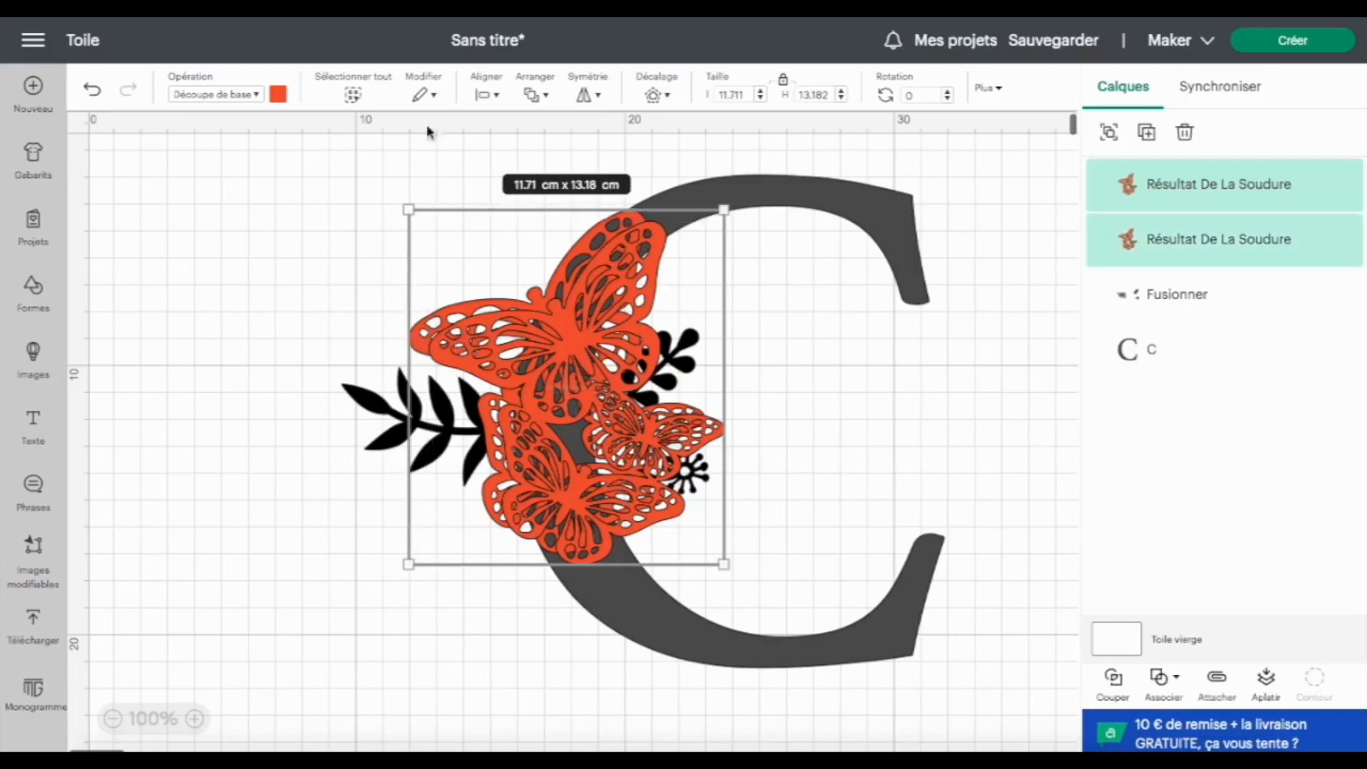
left_click(498, 96)
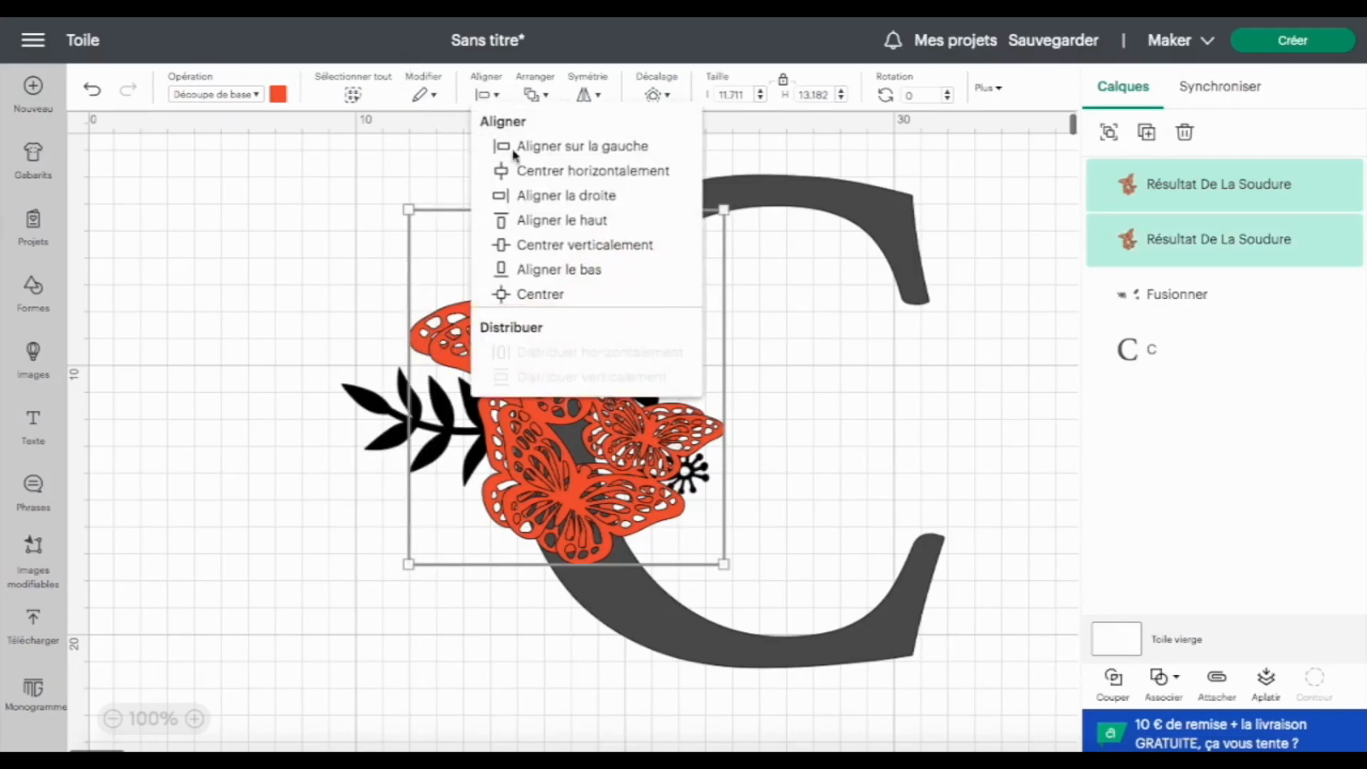
left_click(541, 294)
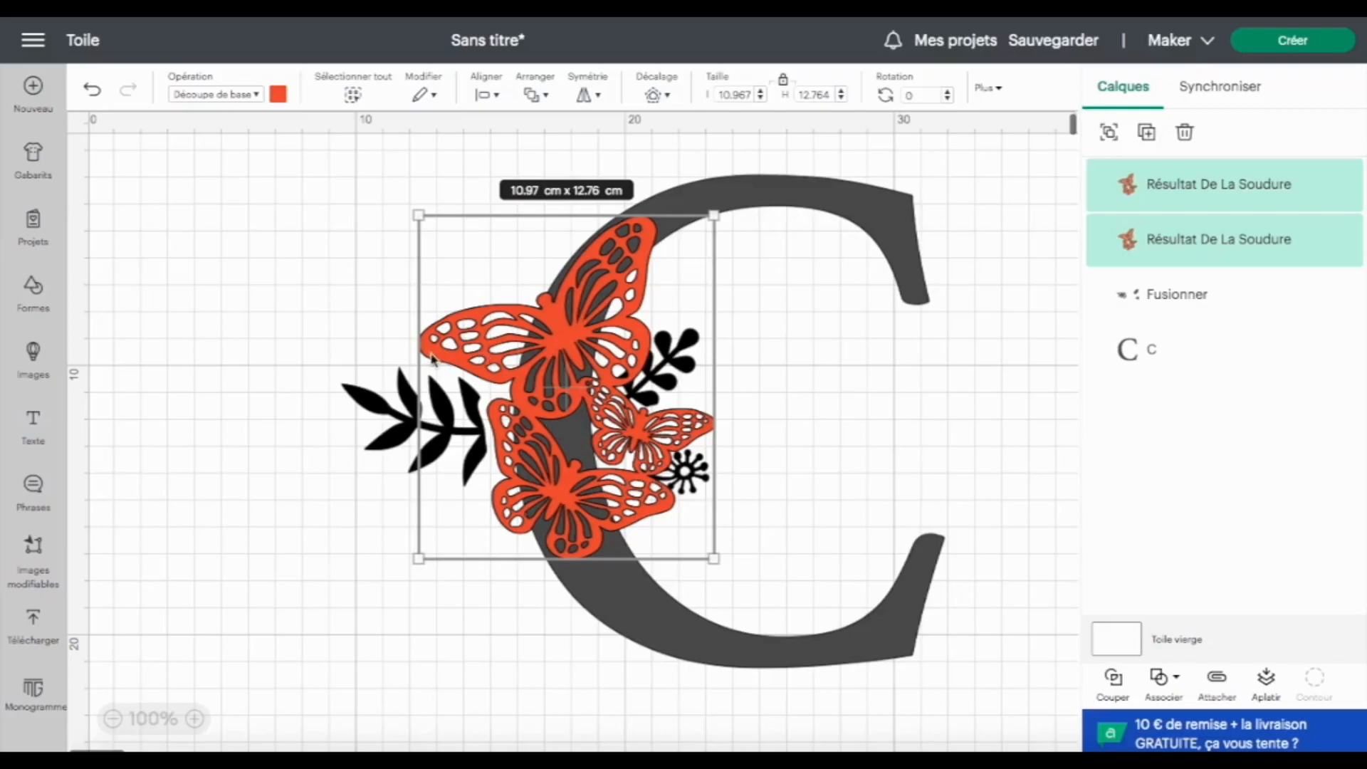
Undo the centering of the butterfly copy and align both welded butterfly shapes by their top and left edges instead
left_click(91, 92)
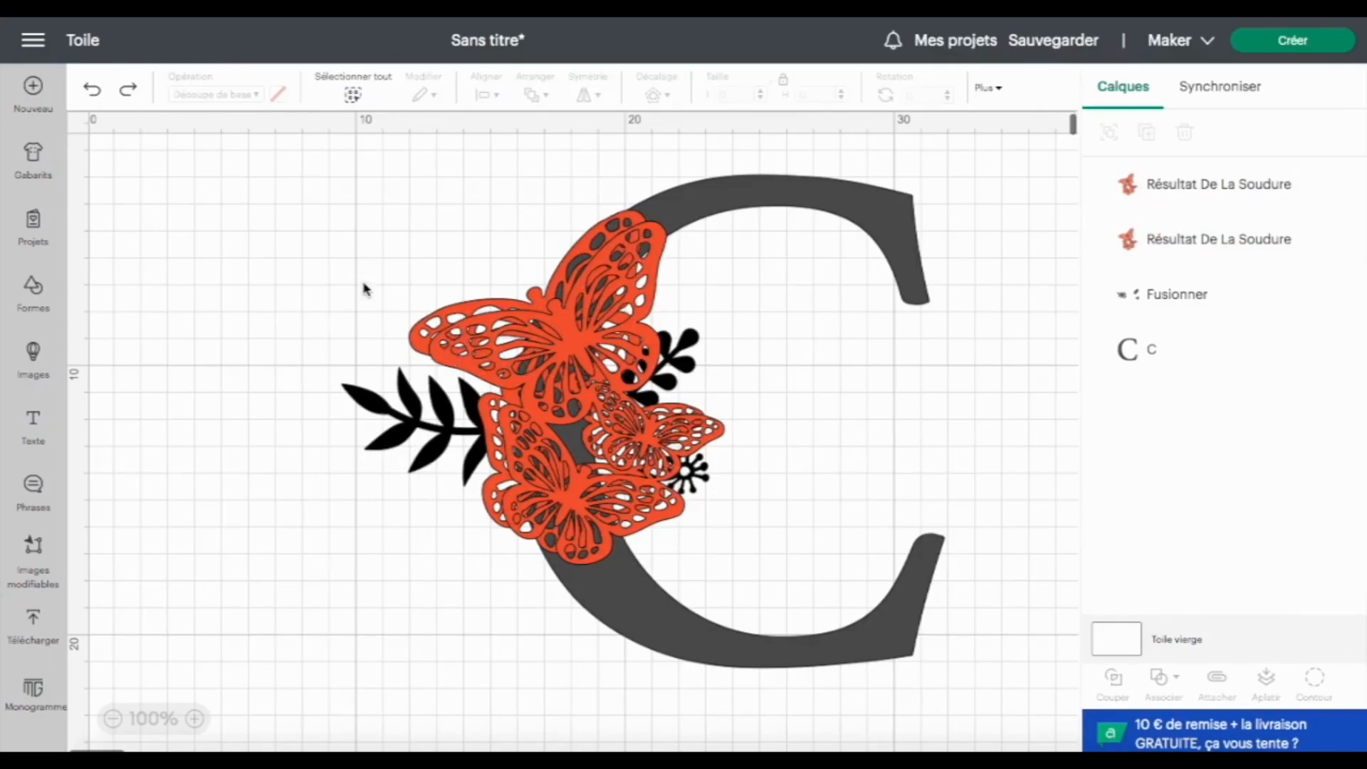
left_click_drag(359, 261, 464, 358)
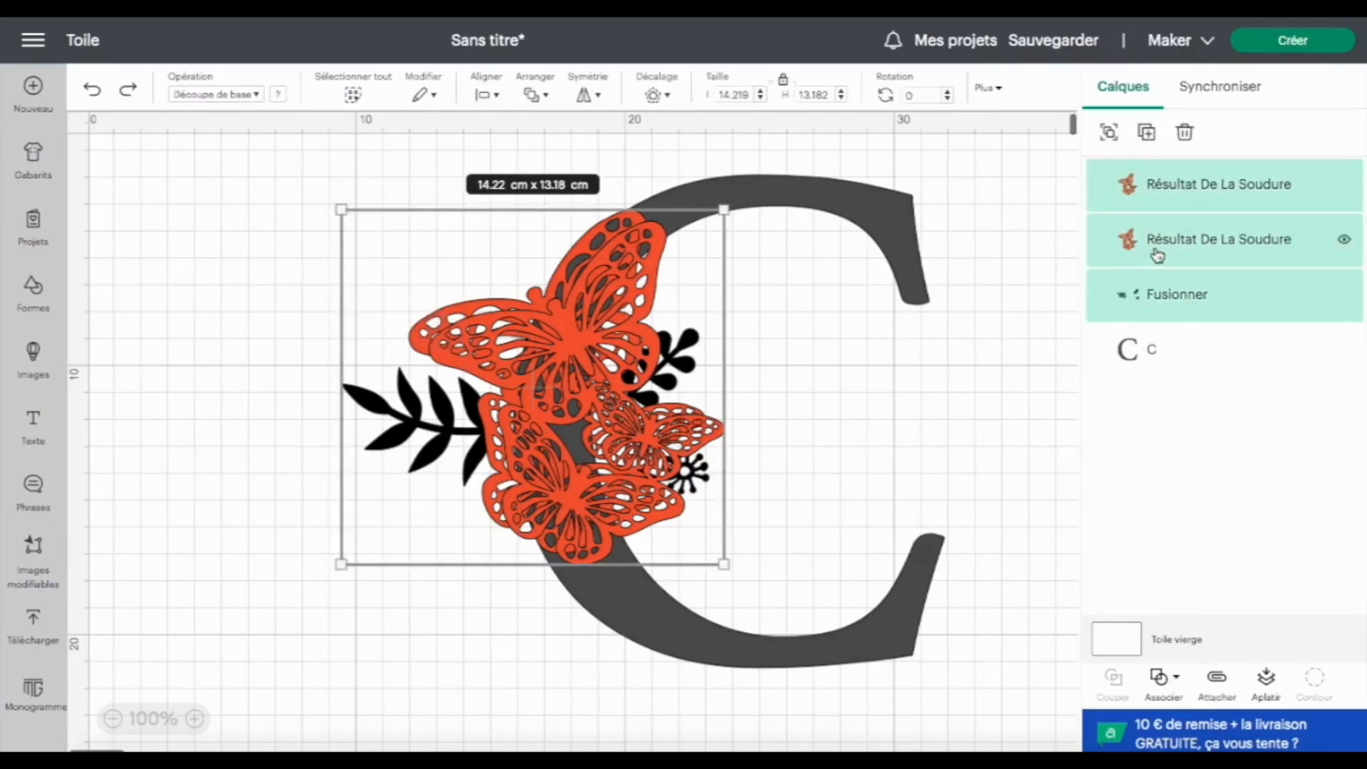
left_click(1176, 298, "shift")
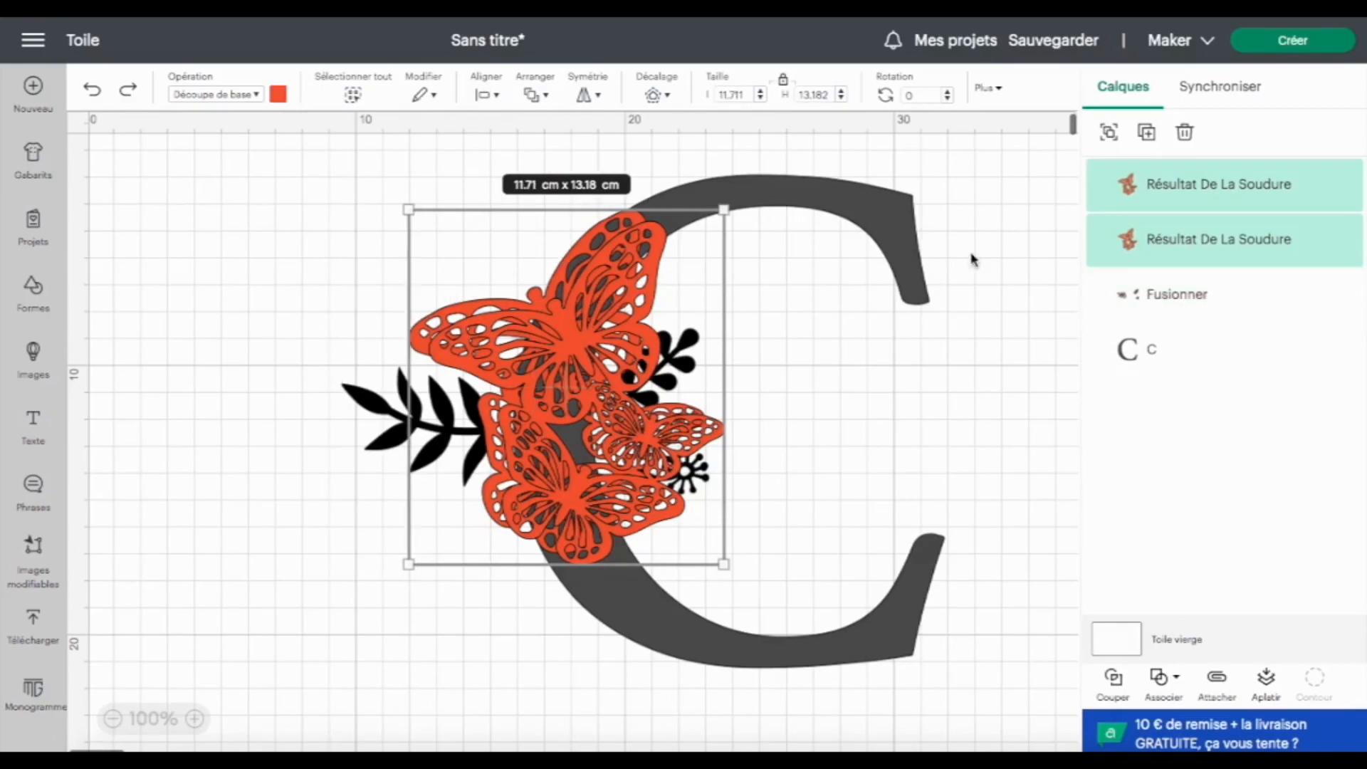
left_click(487, 96)
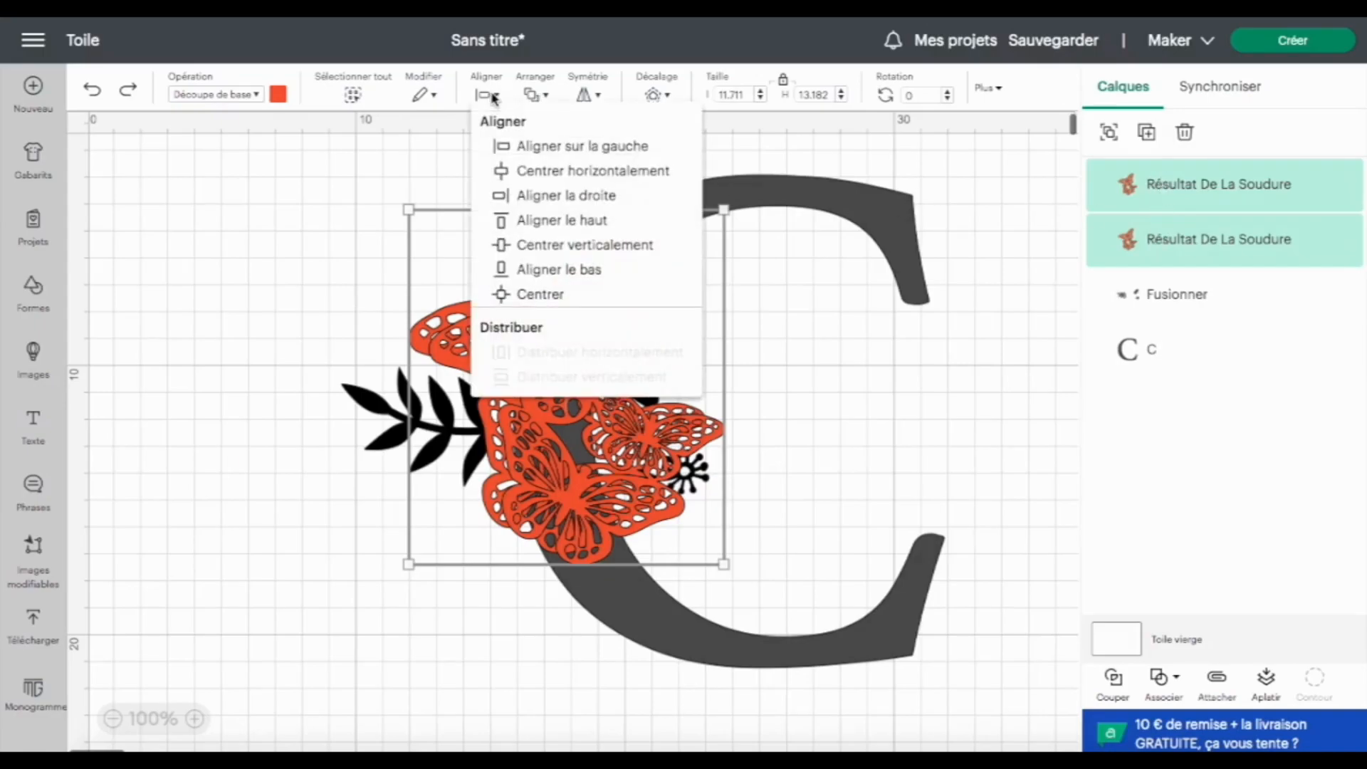
left_click(558, 226)
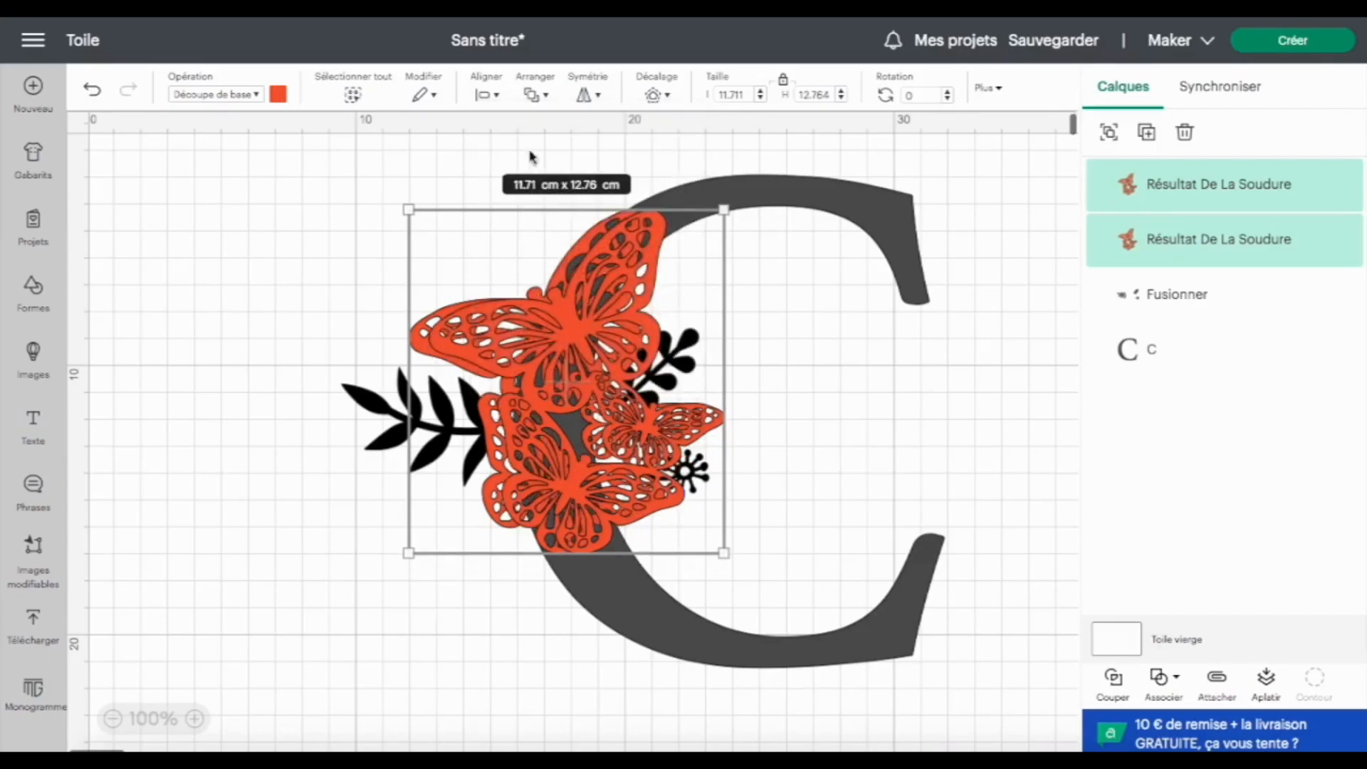
left_click(498, 96)
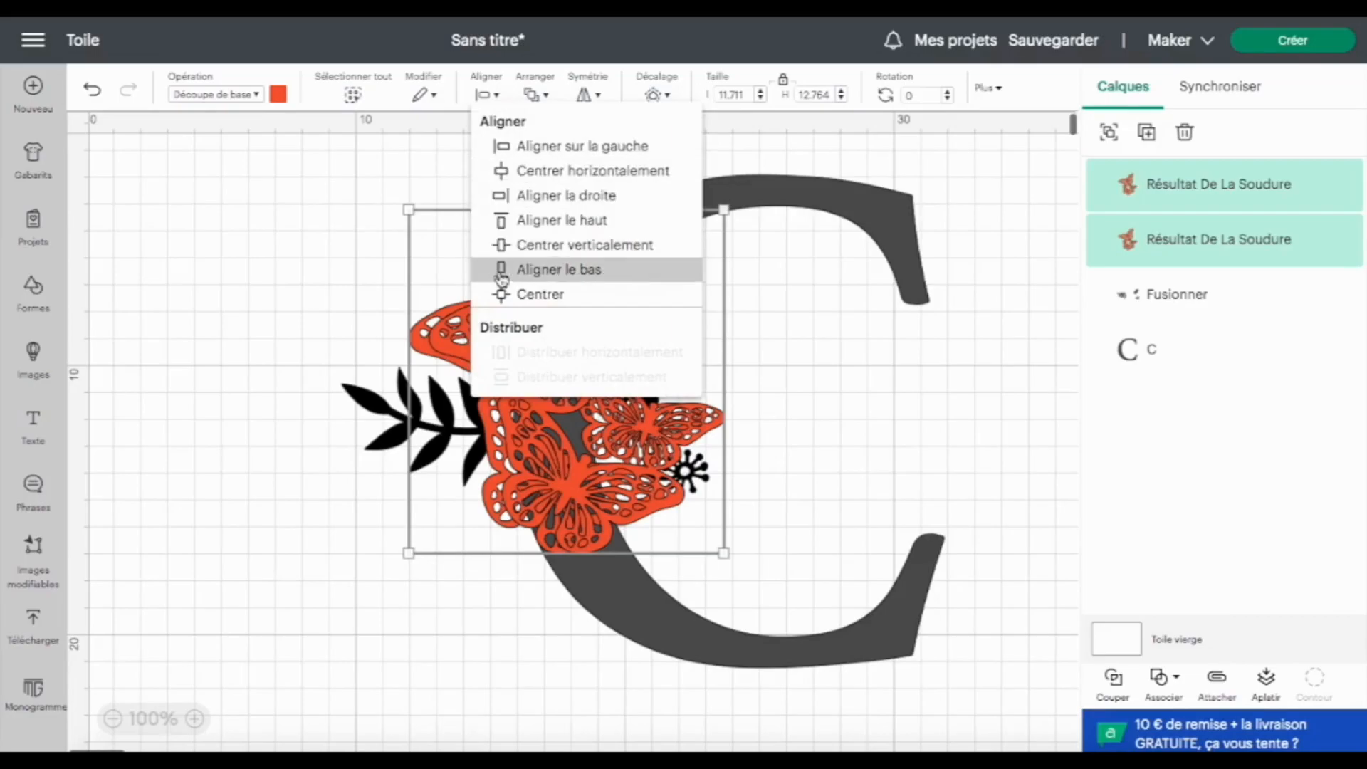
left_click(541, 152)
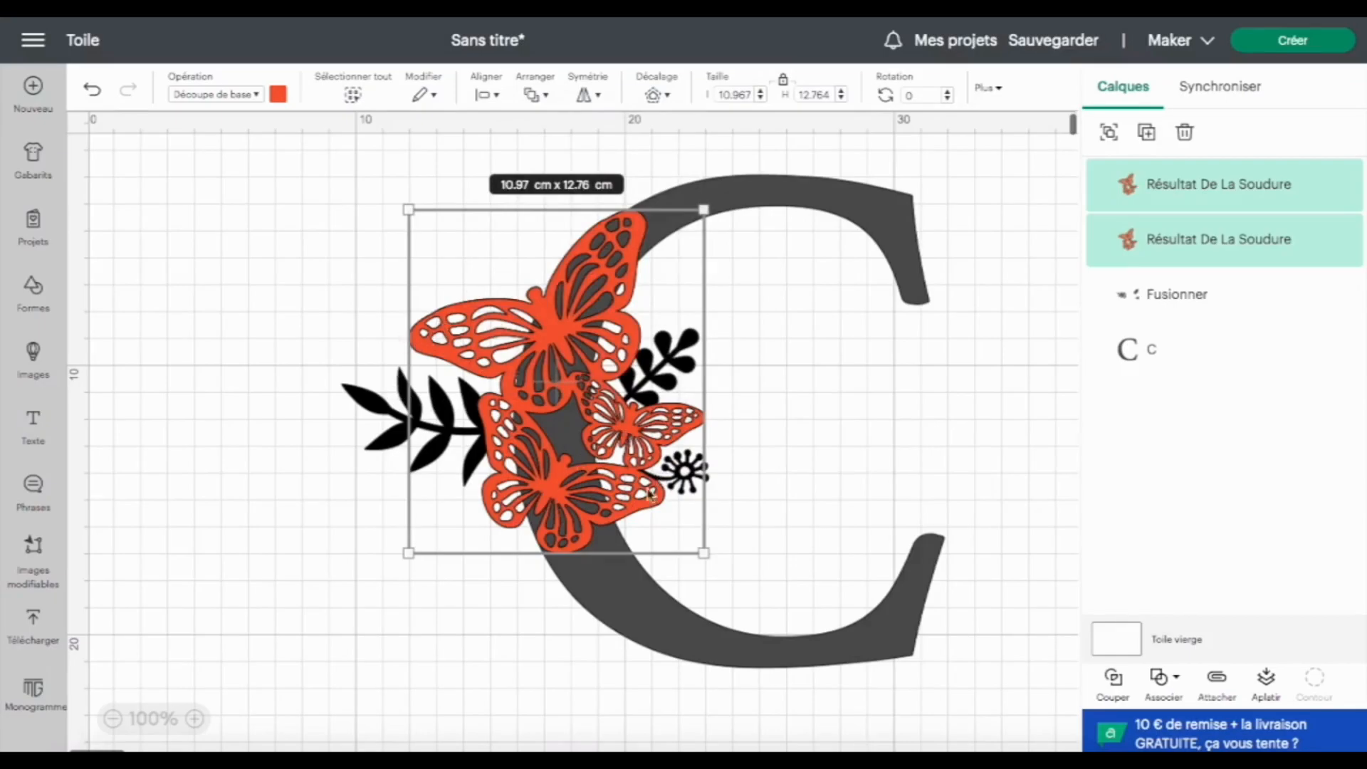
Hide all contours of the upper welded butterfly copy to turn it into a solid silhouette
left_click(1187, 185)
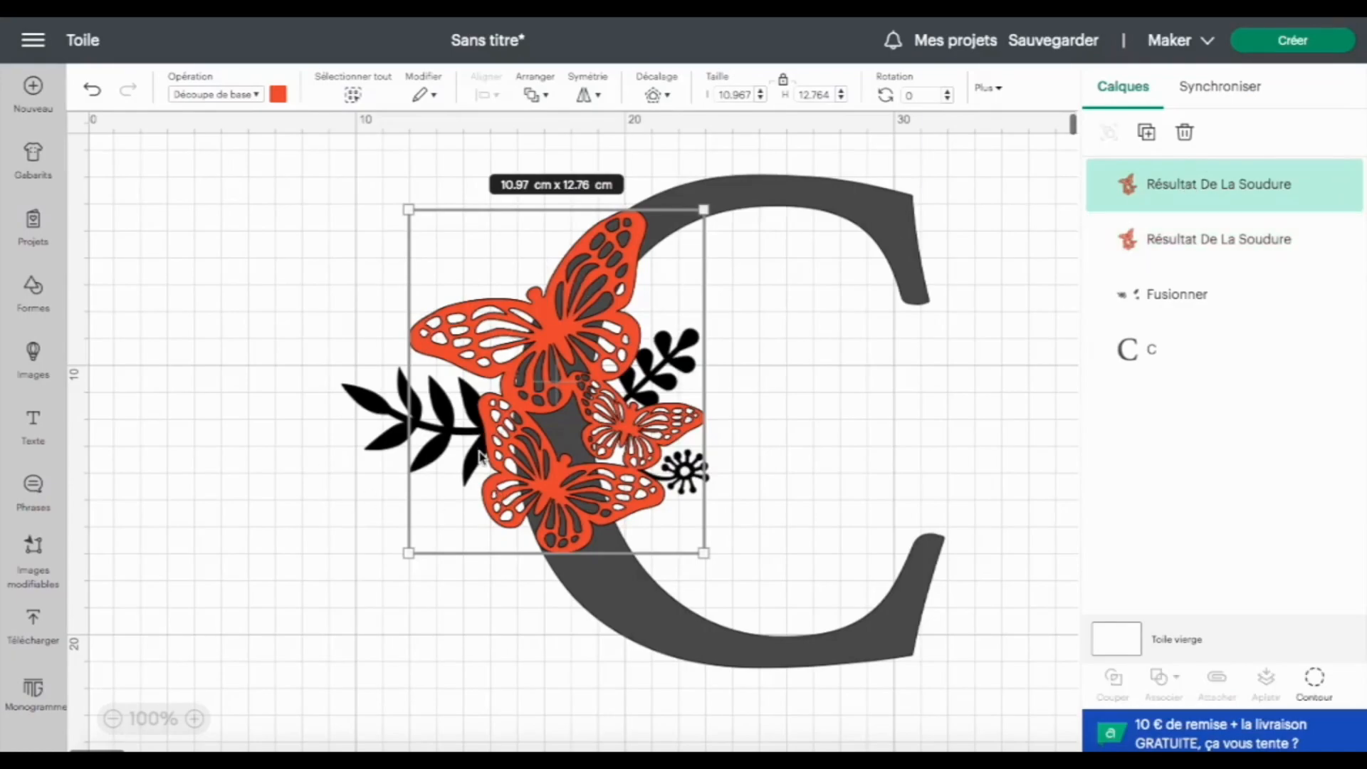
left_click(1315, 680)
left_click(1027, 613)
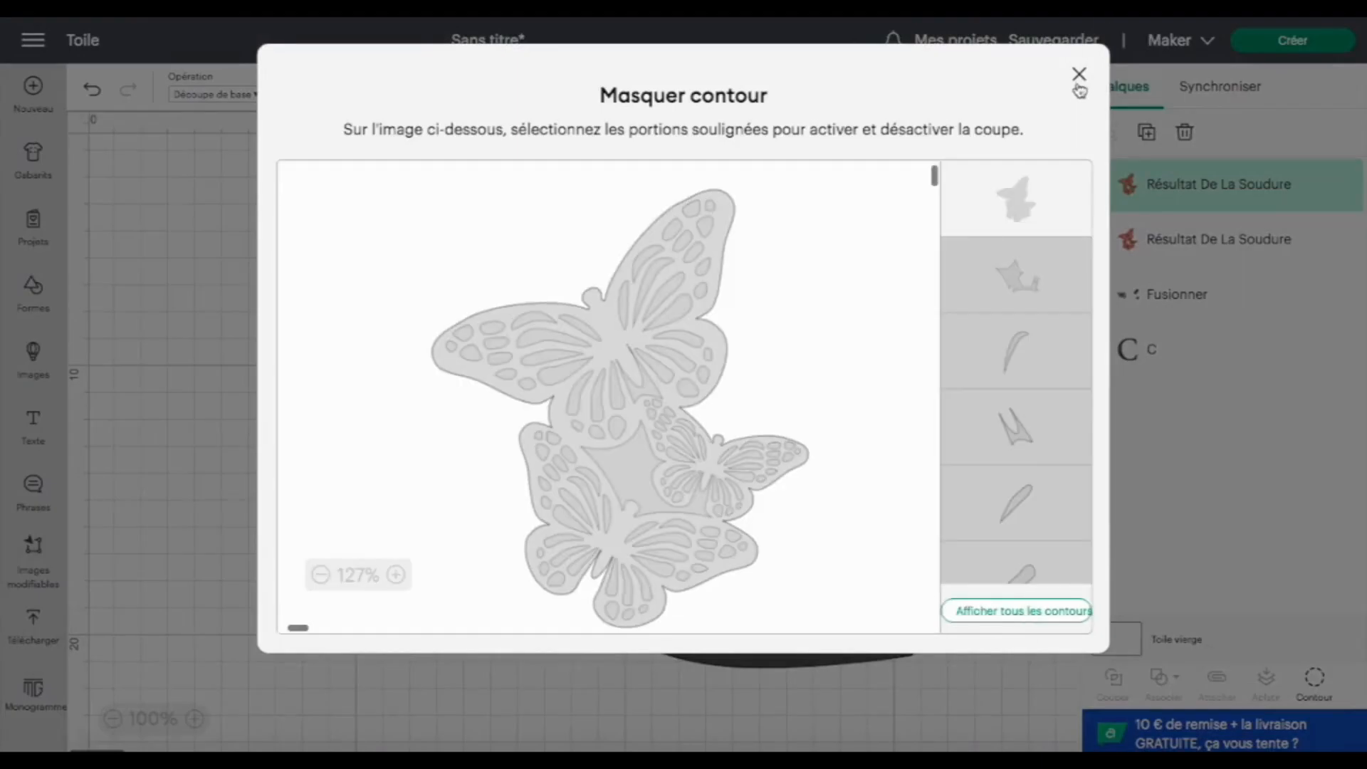
left_click(1080, 75)
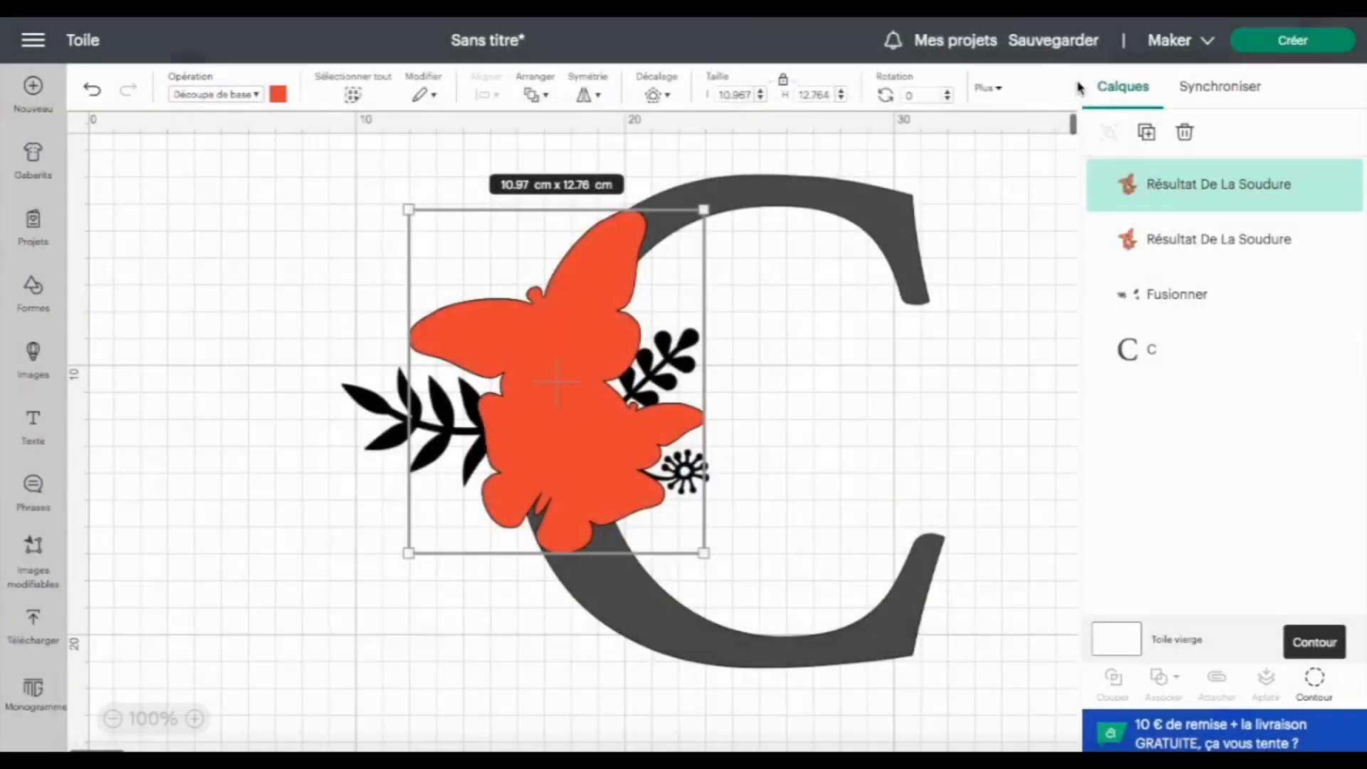
Subtract the solid butterfly silhouette from the letter C
left_click(1183, 363, "shift")
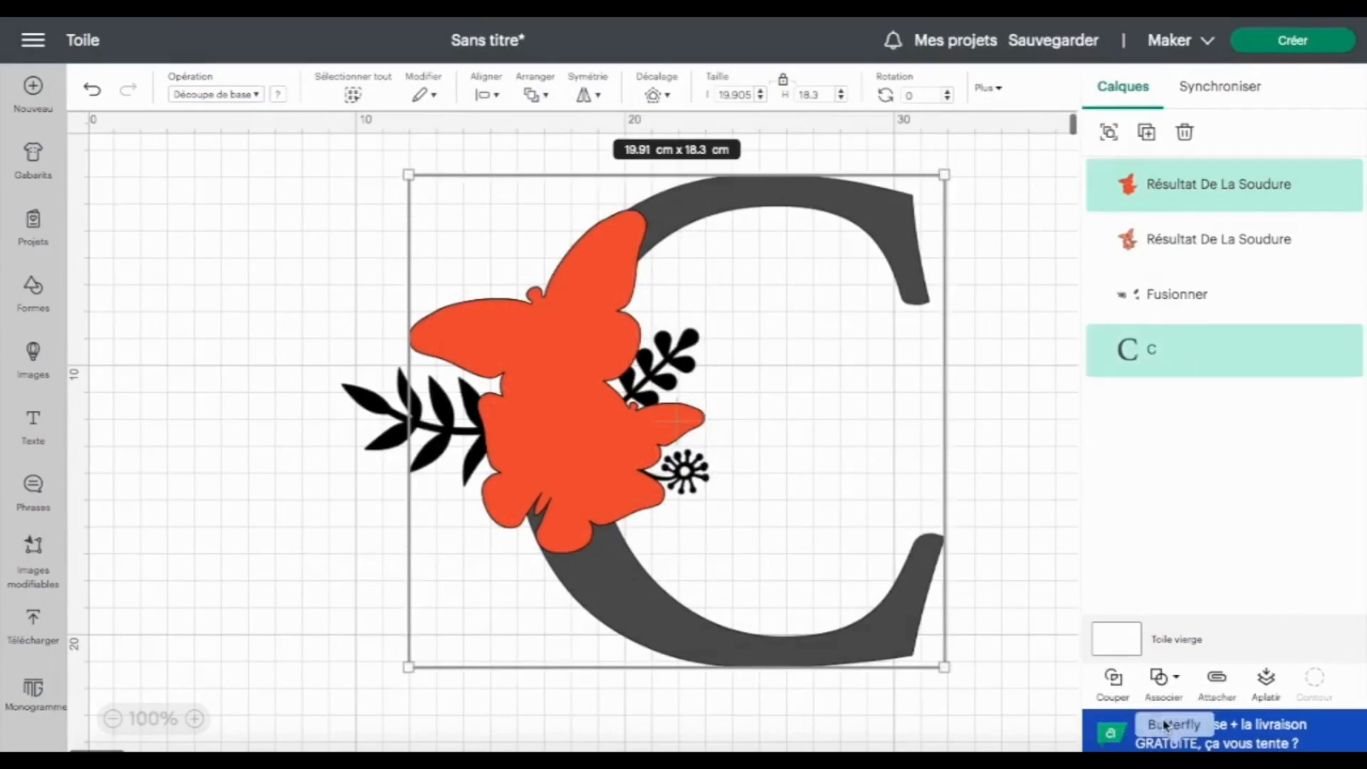
left_click(1178, 679)
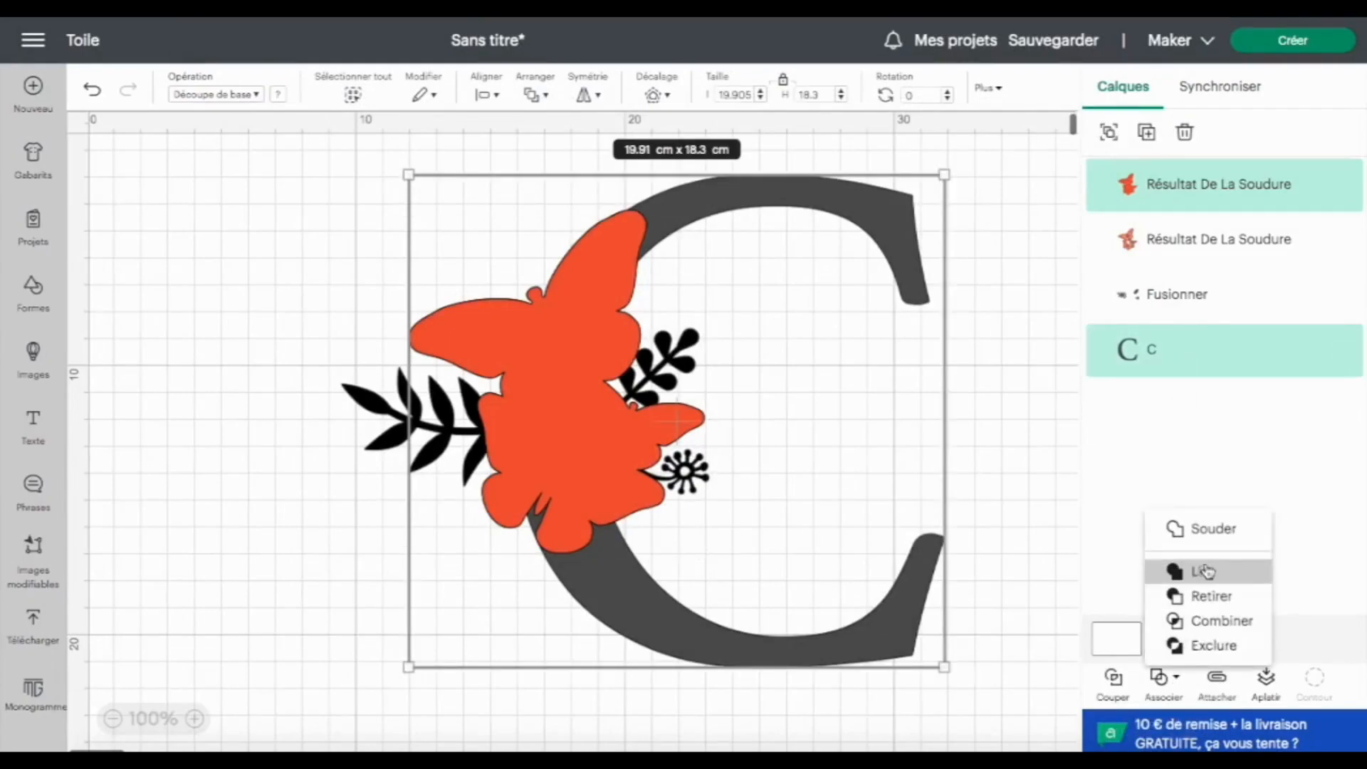
left_click(1211, 598)
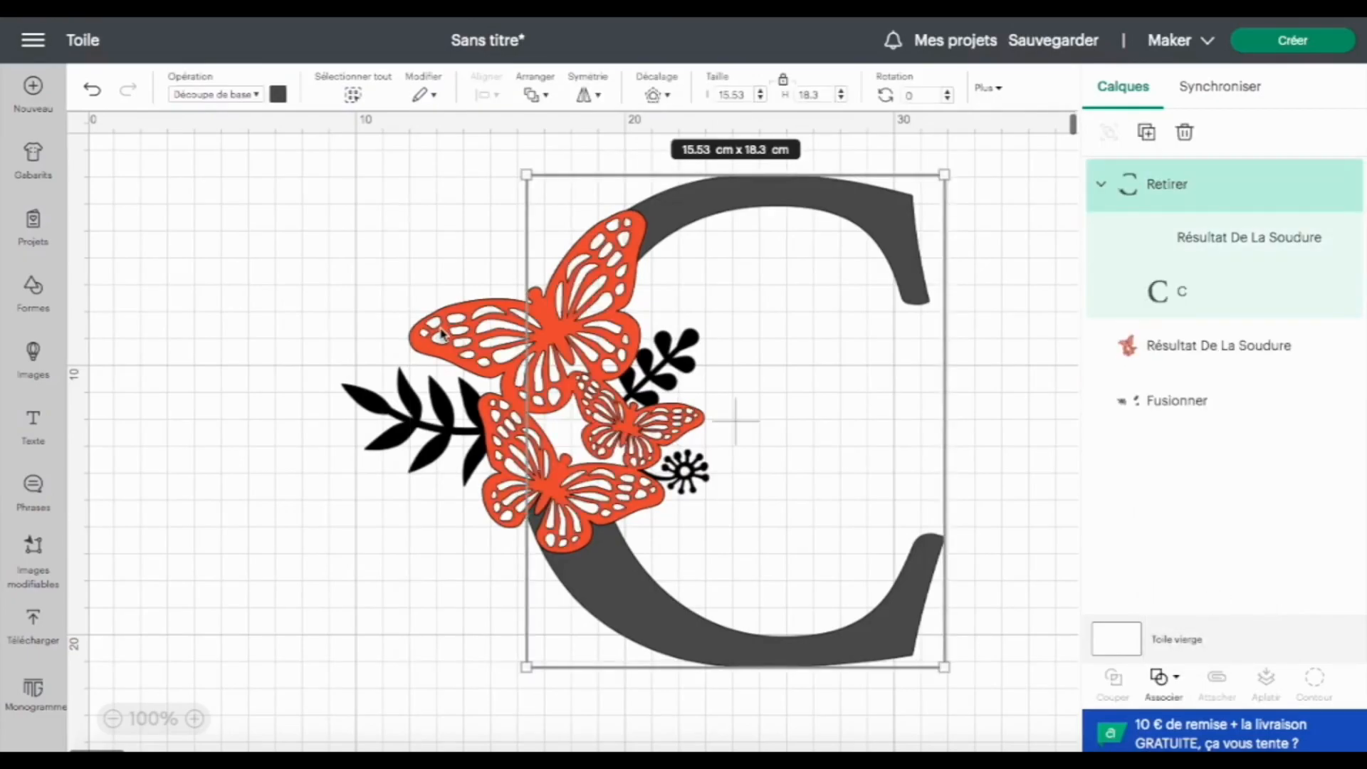
Unite the detailed butterflies with the cut-out letter C
left_click(447, 326, "shift")
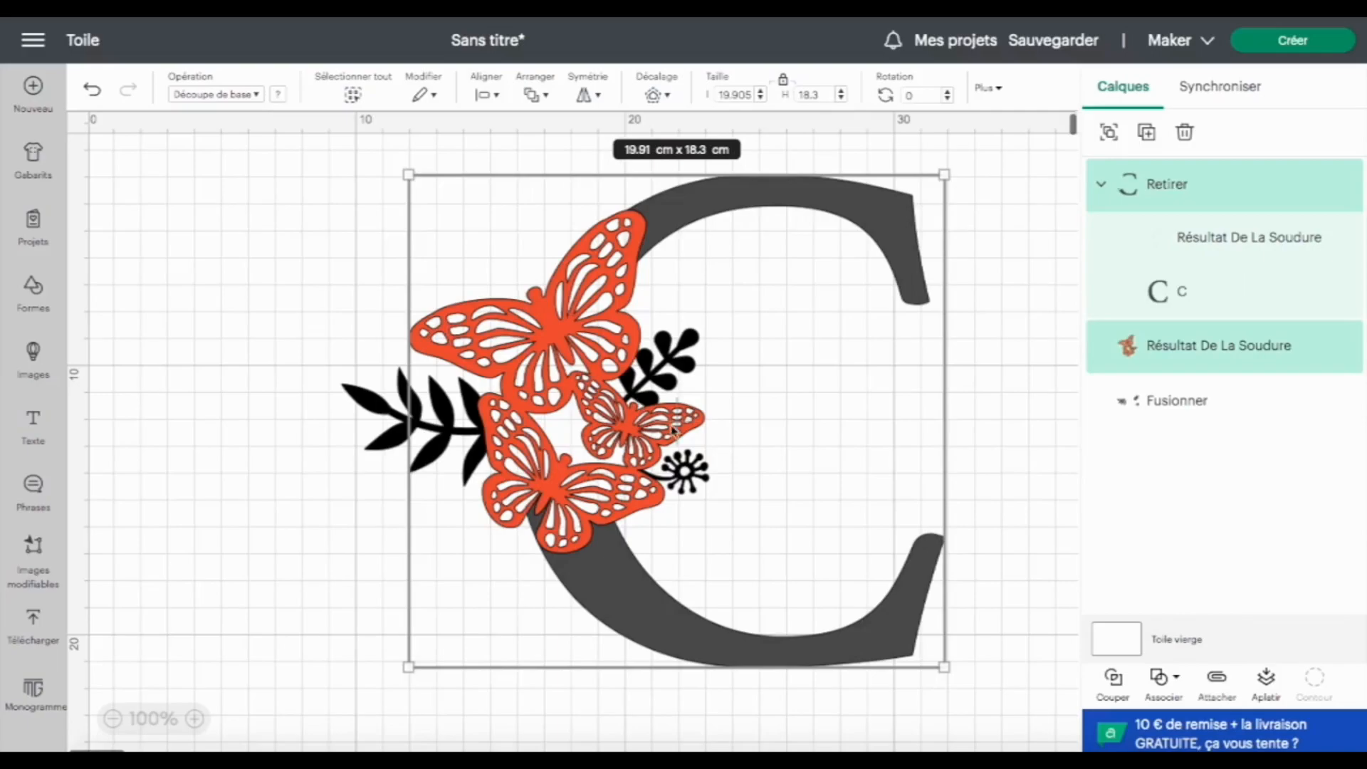
left_click(1178, 682)
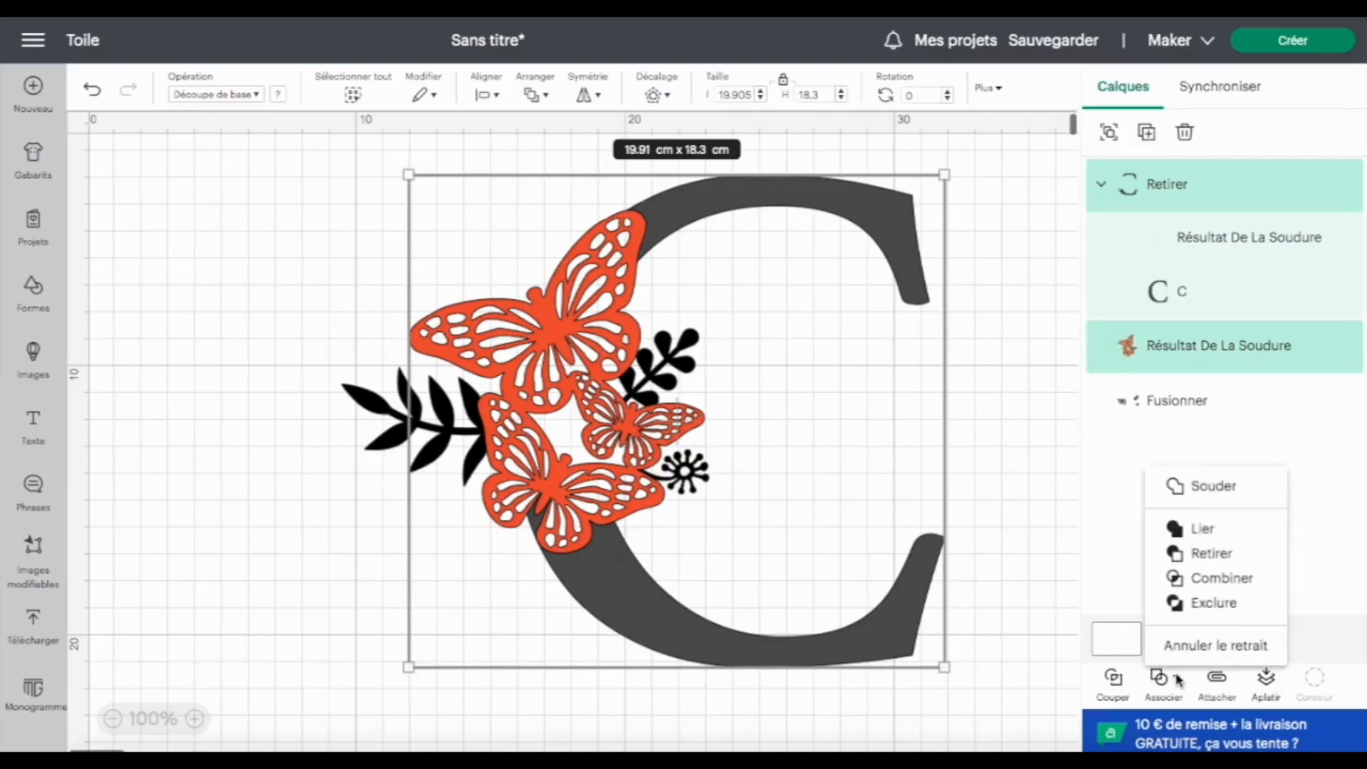
left_click(1171, 527)
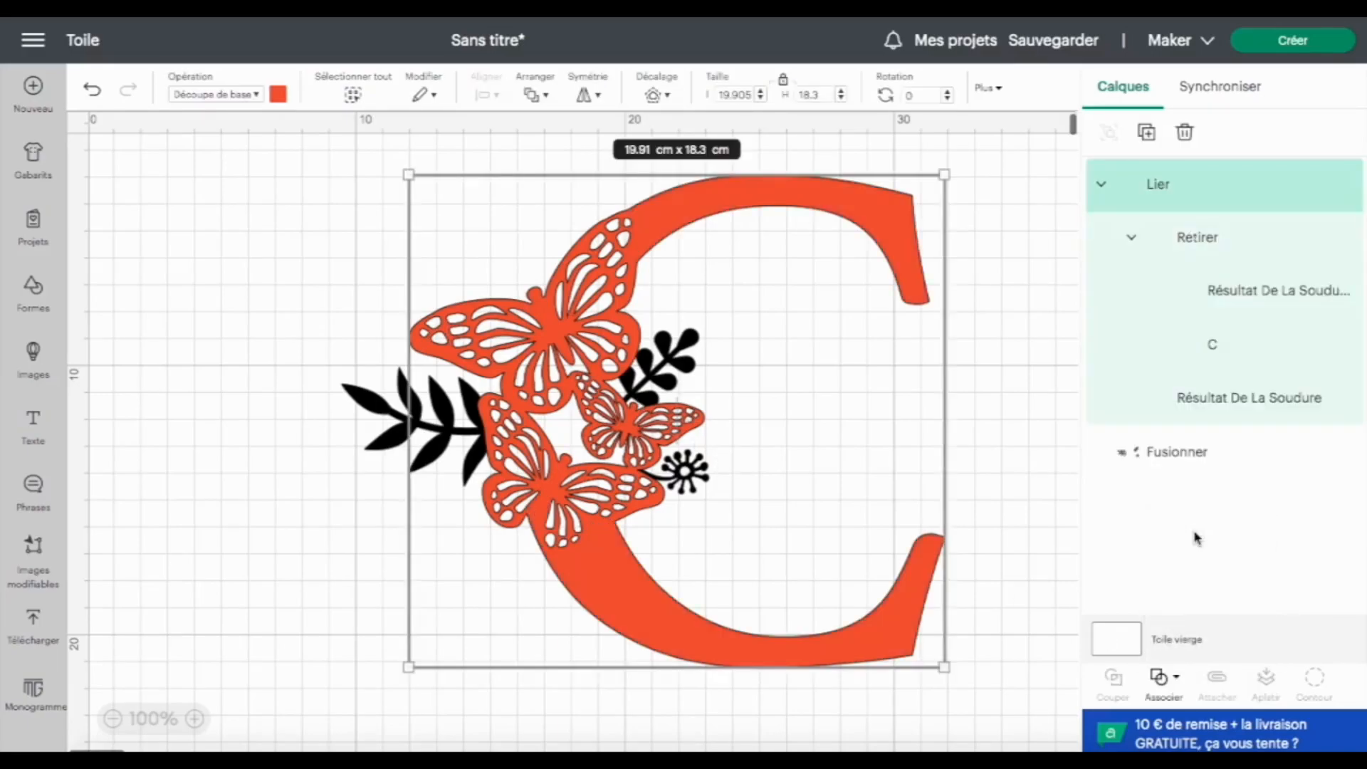
Unite the foliage with the butterfly letter C and merge the result into a single layer
left_click(387, 428)
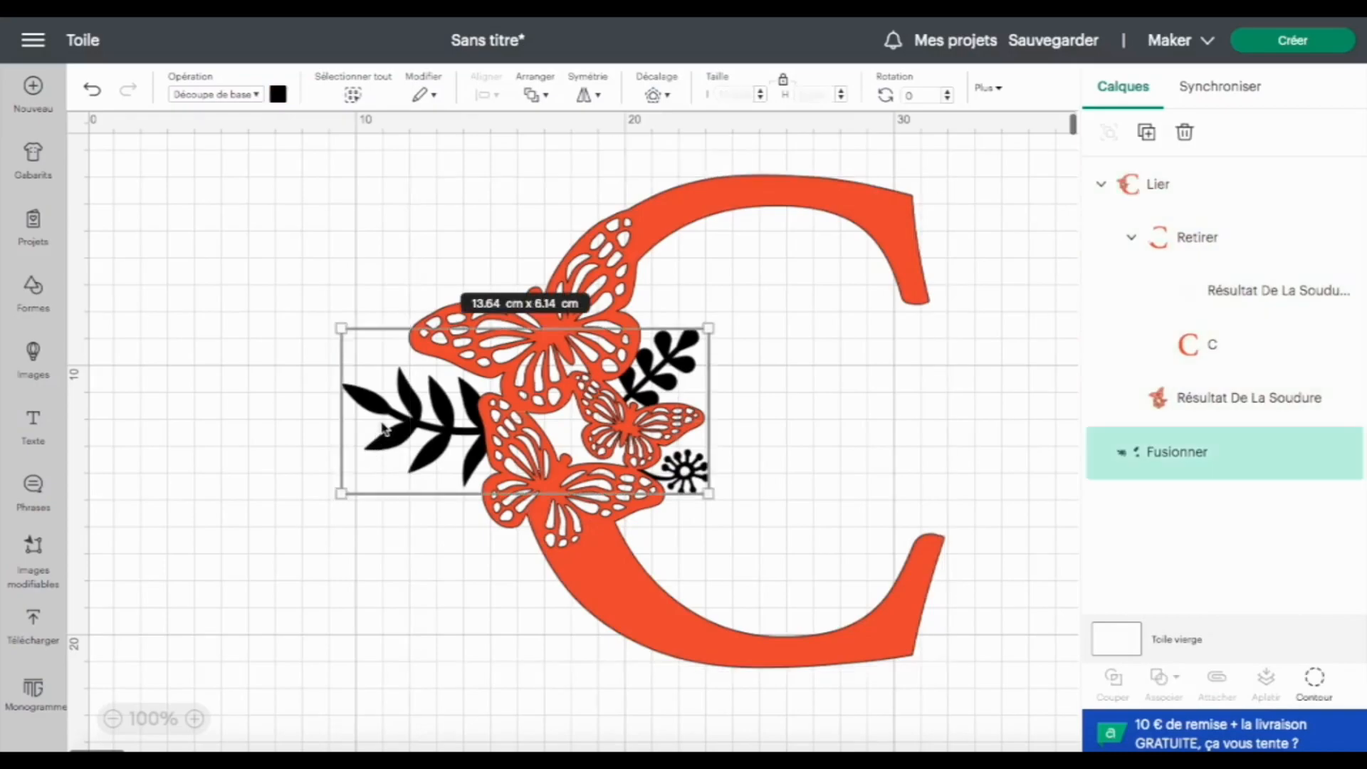
left_click(665, 625, "shift")
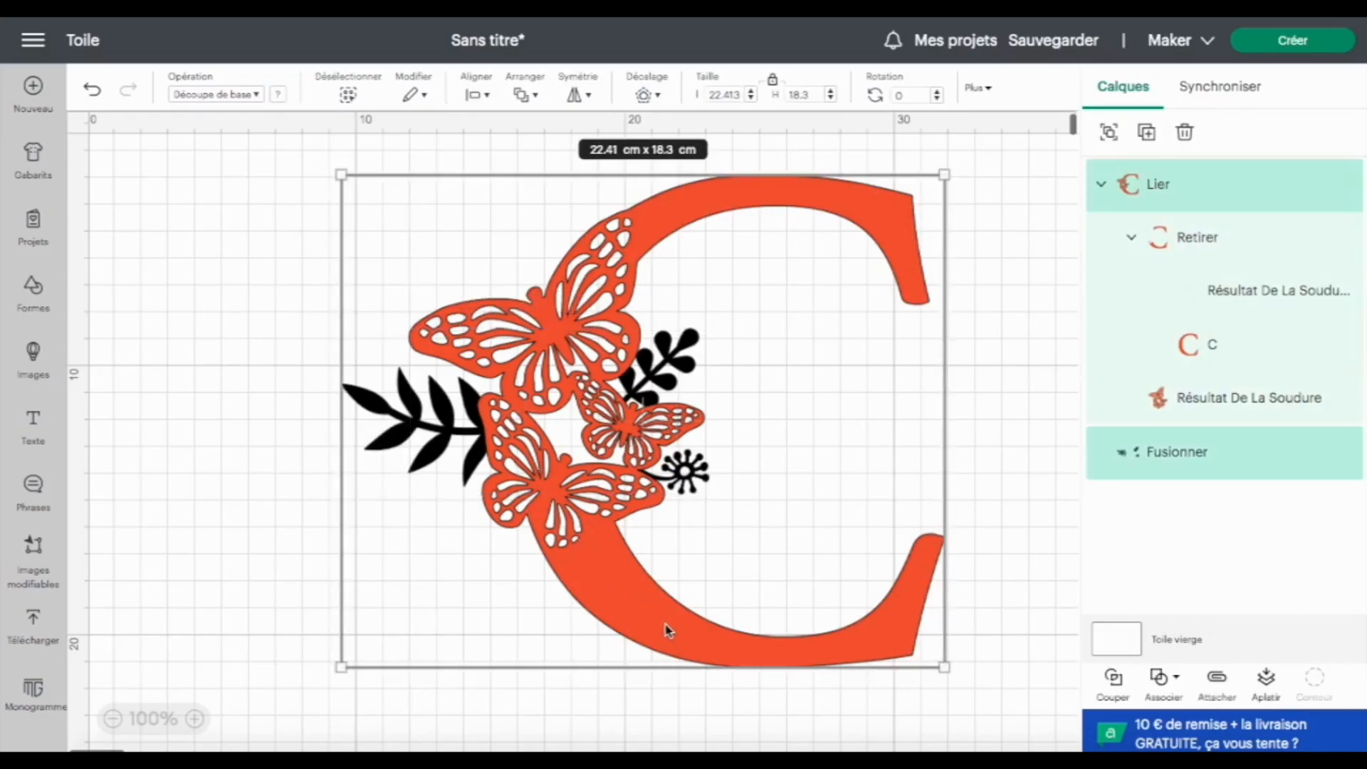
left_click(1171, 677)
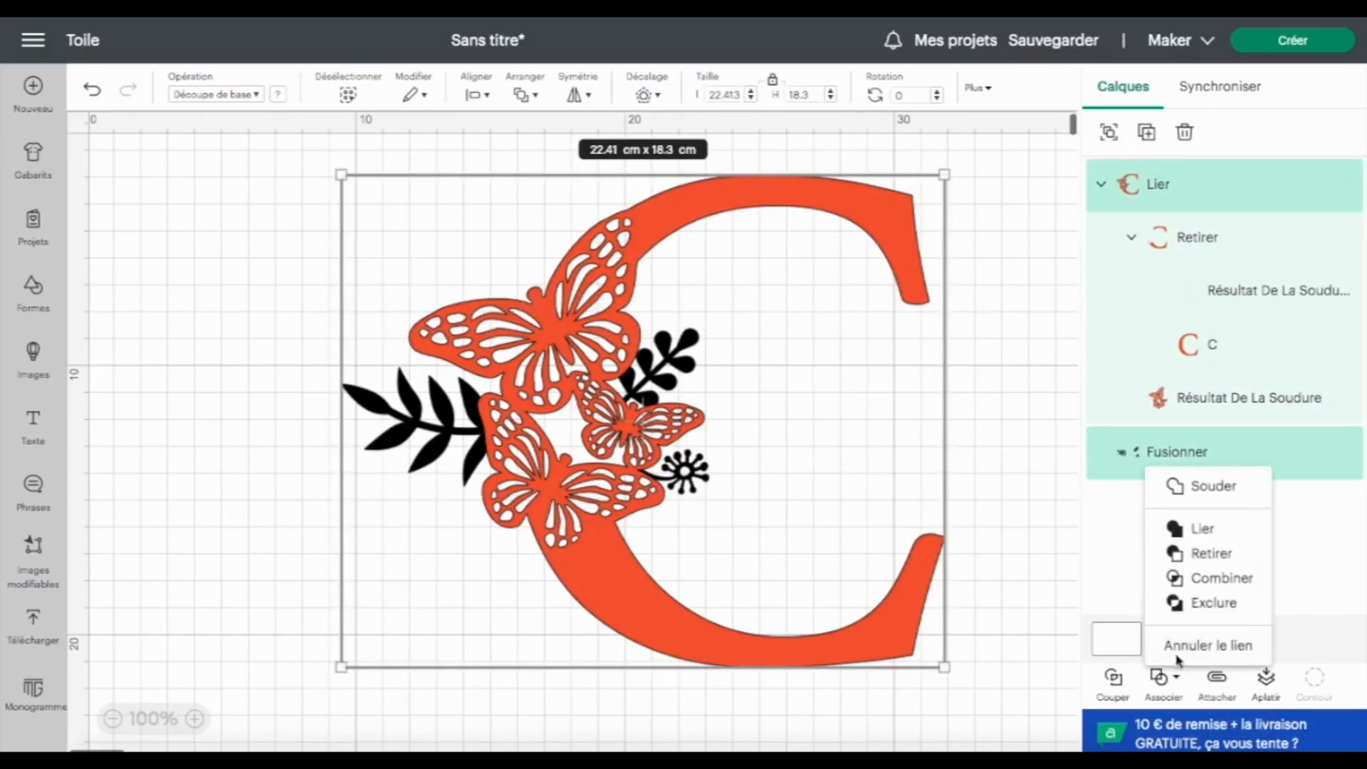
left_click(1210, 530)
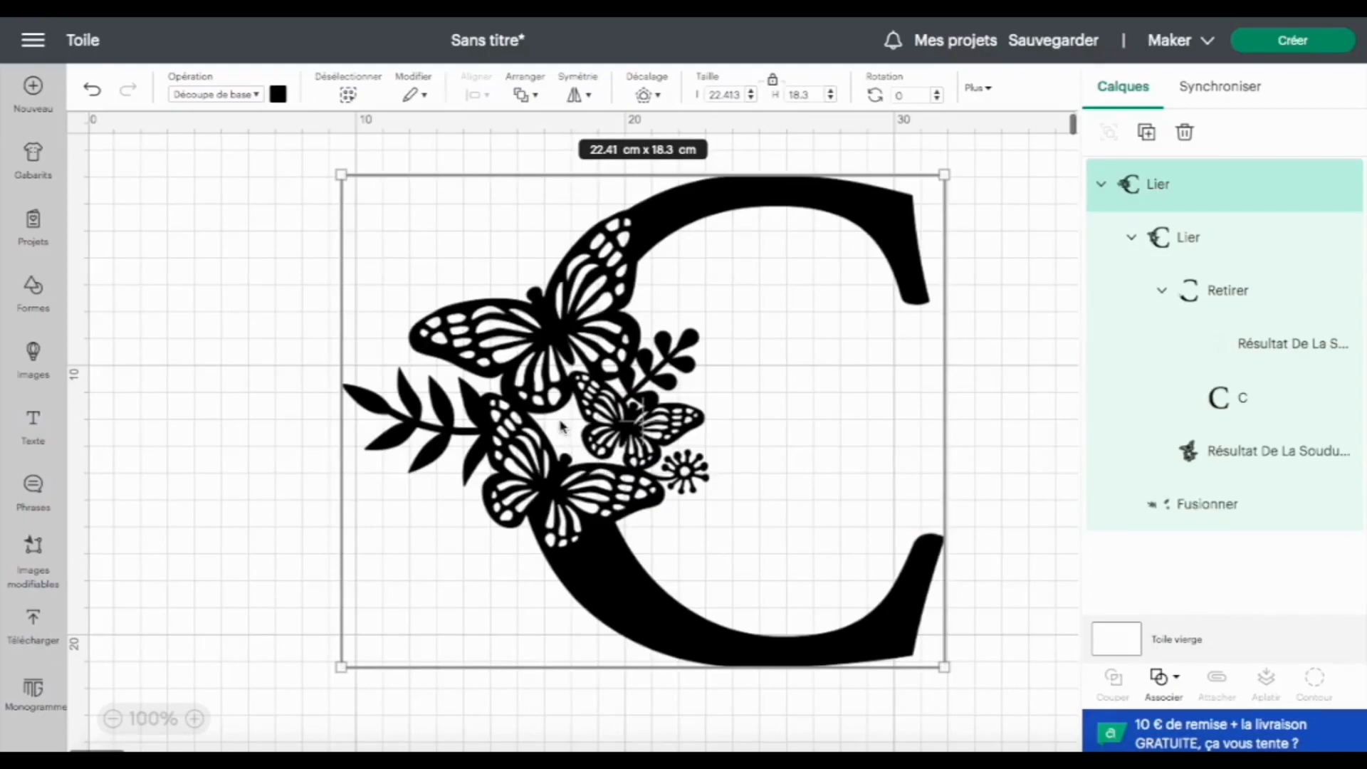
left_click(1173, 680)
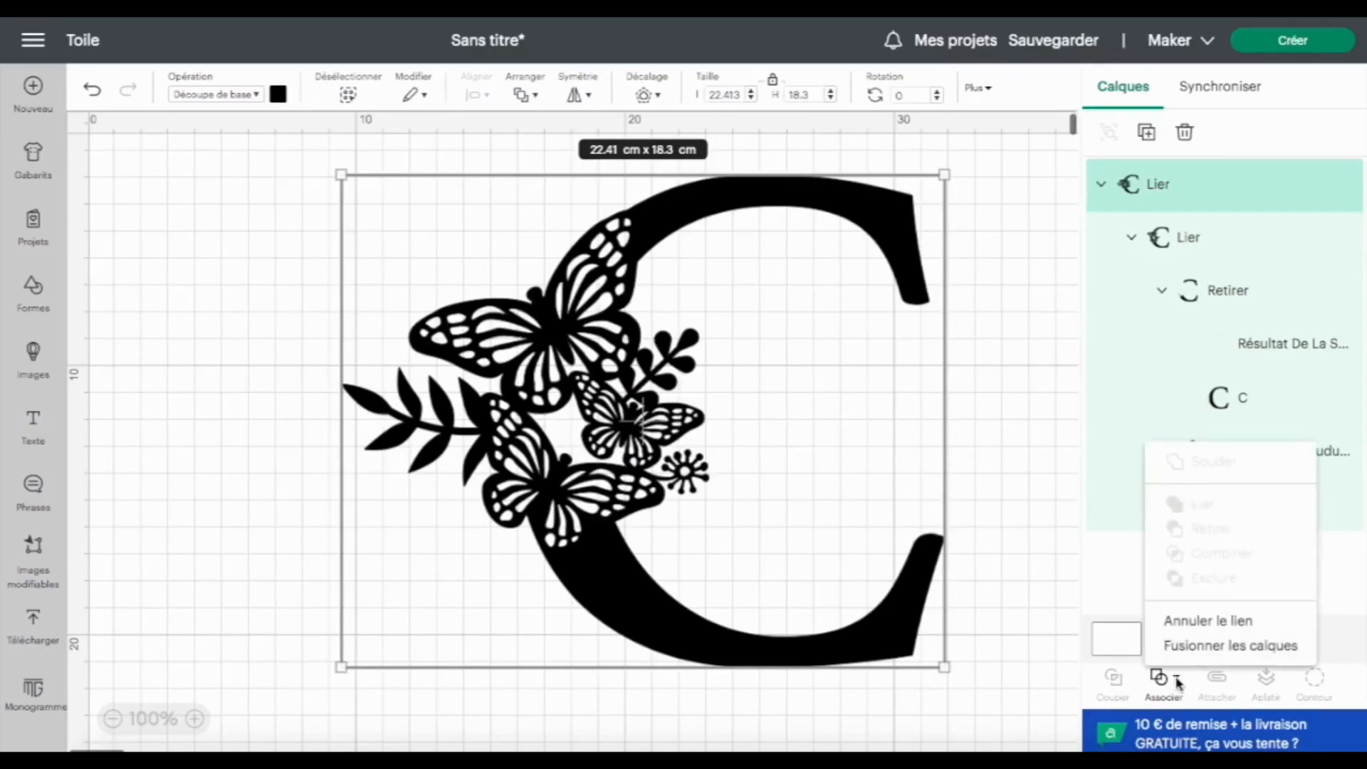
left_click(1210, 644)
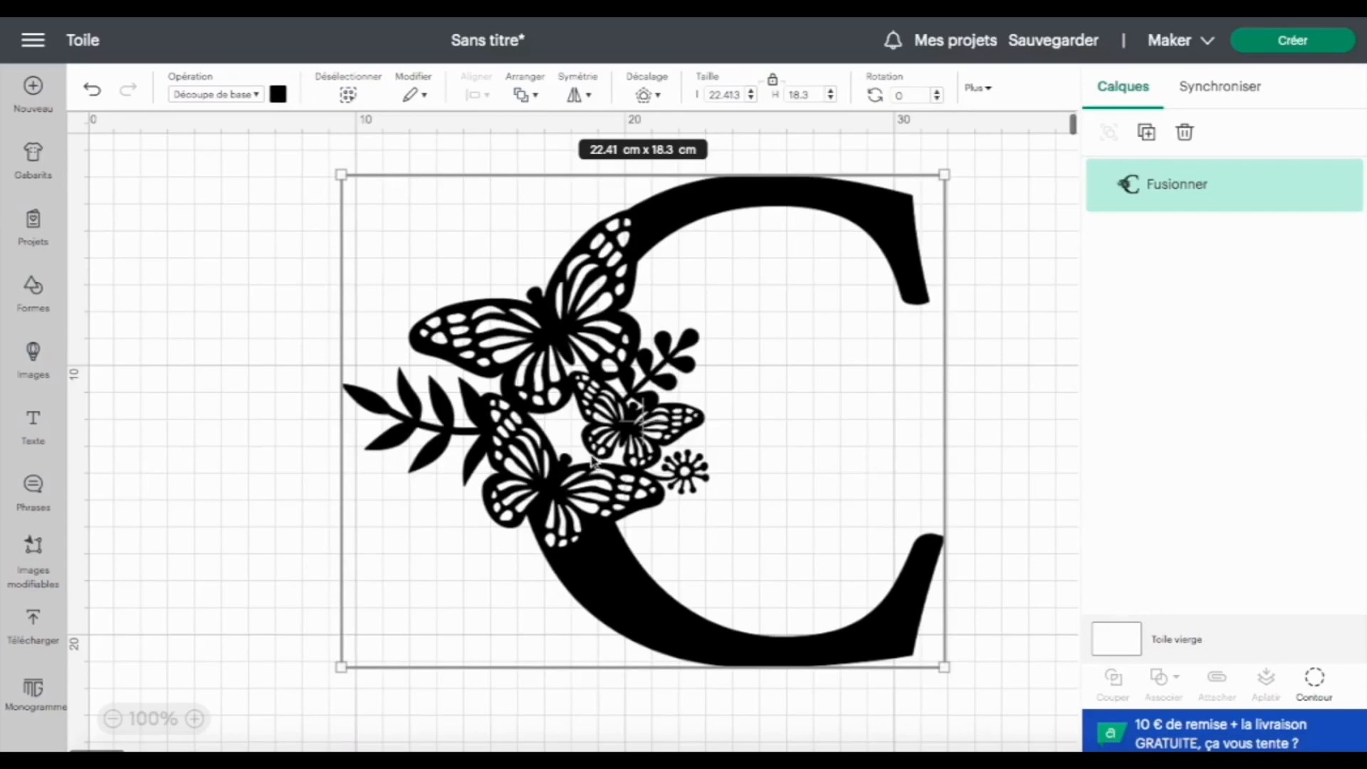
Hide the contour of the large gap between the three butterflies in the merged design
left_click(1314, 678)
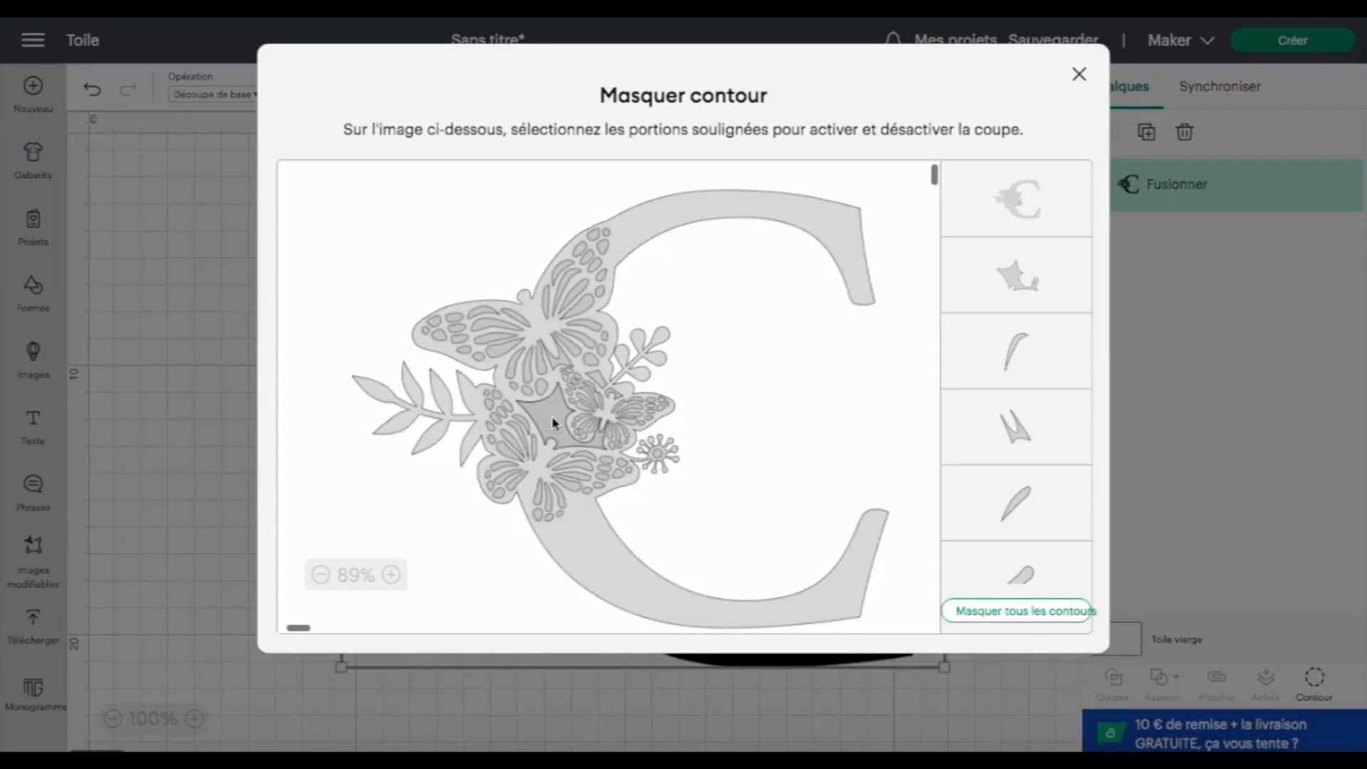
left_click(553, 422)
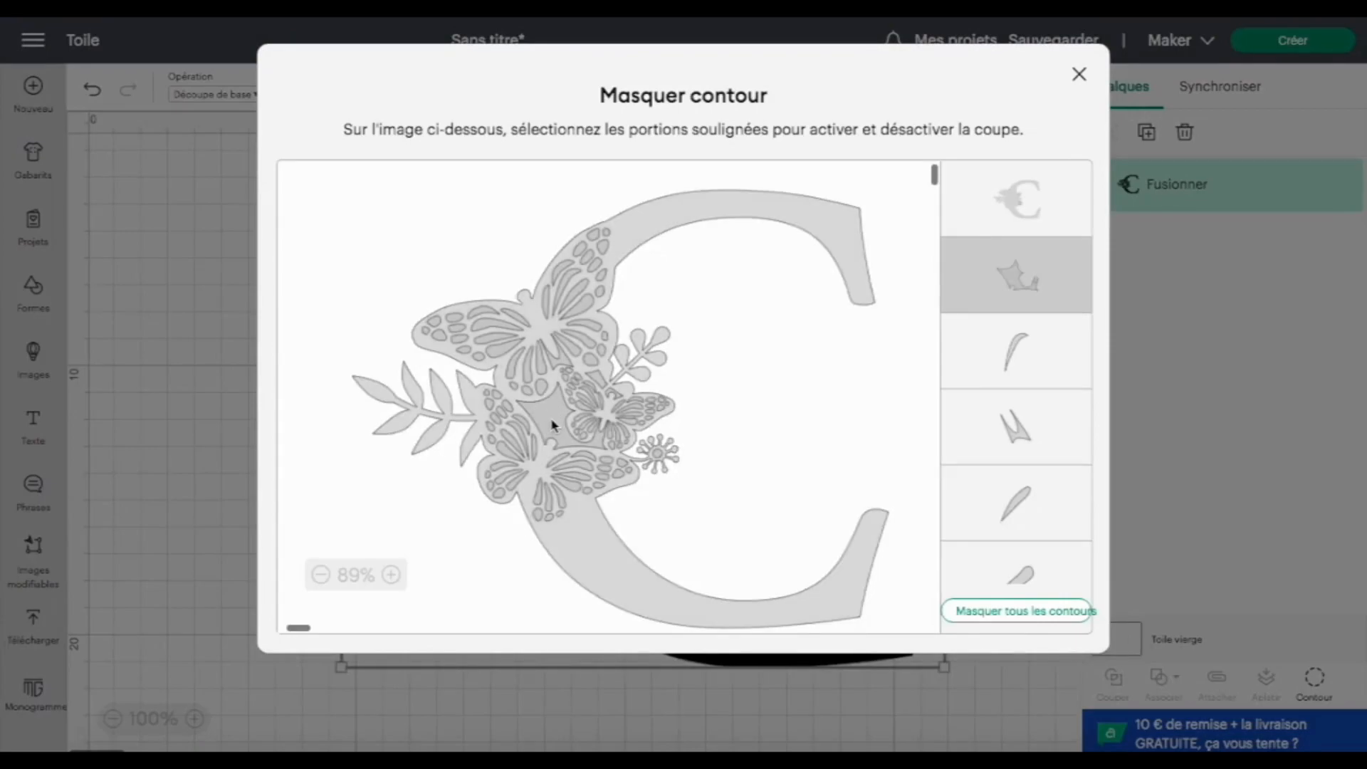
left_click(1077, 75)
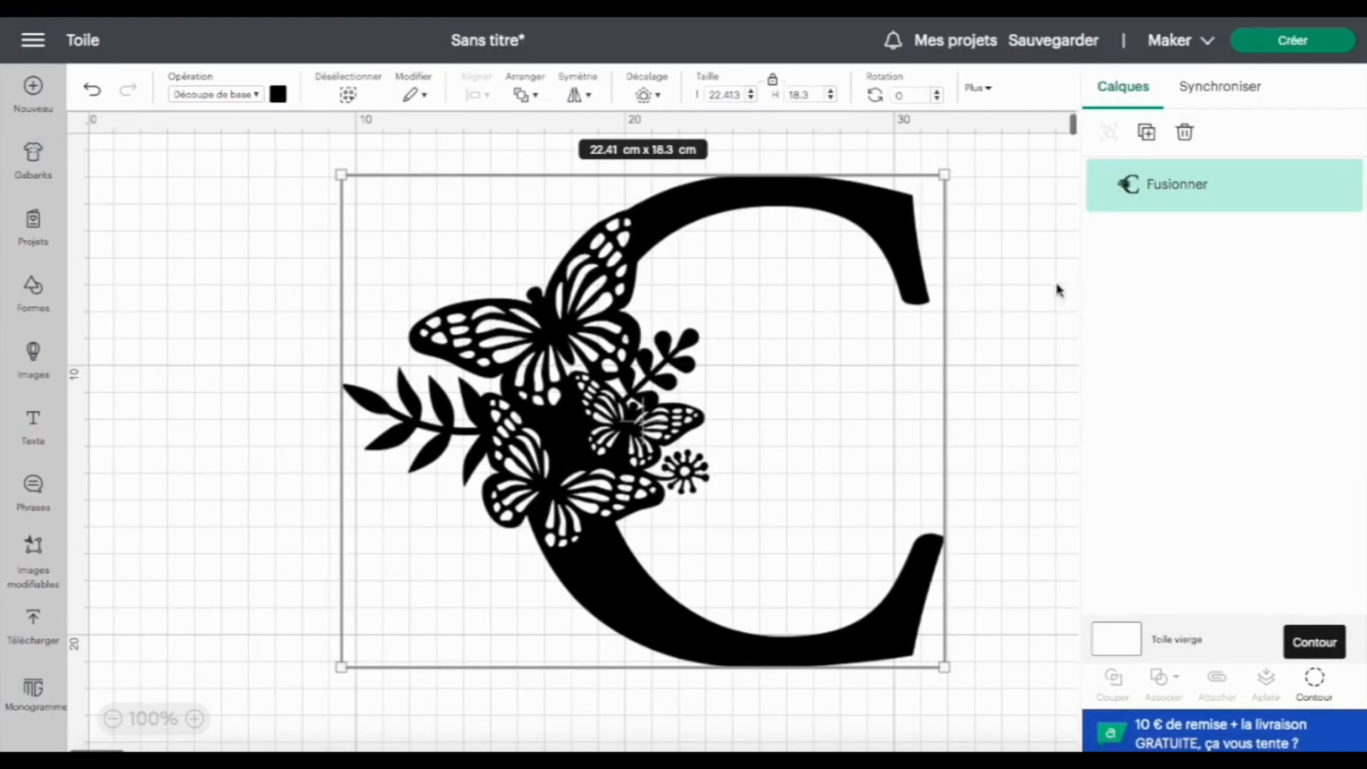
Recolor the merged letter C design light grey
left_click(278, 94)
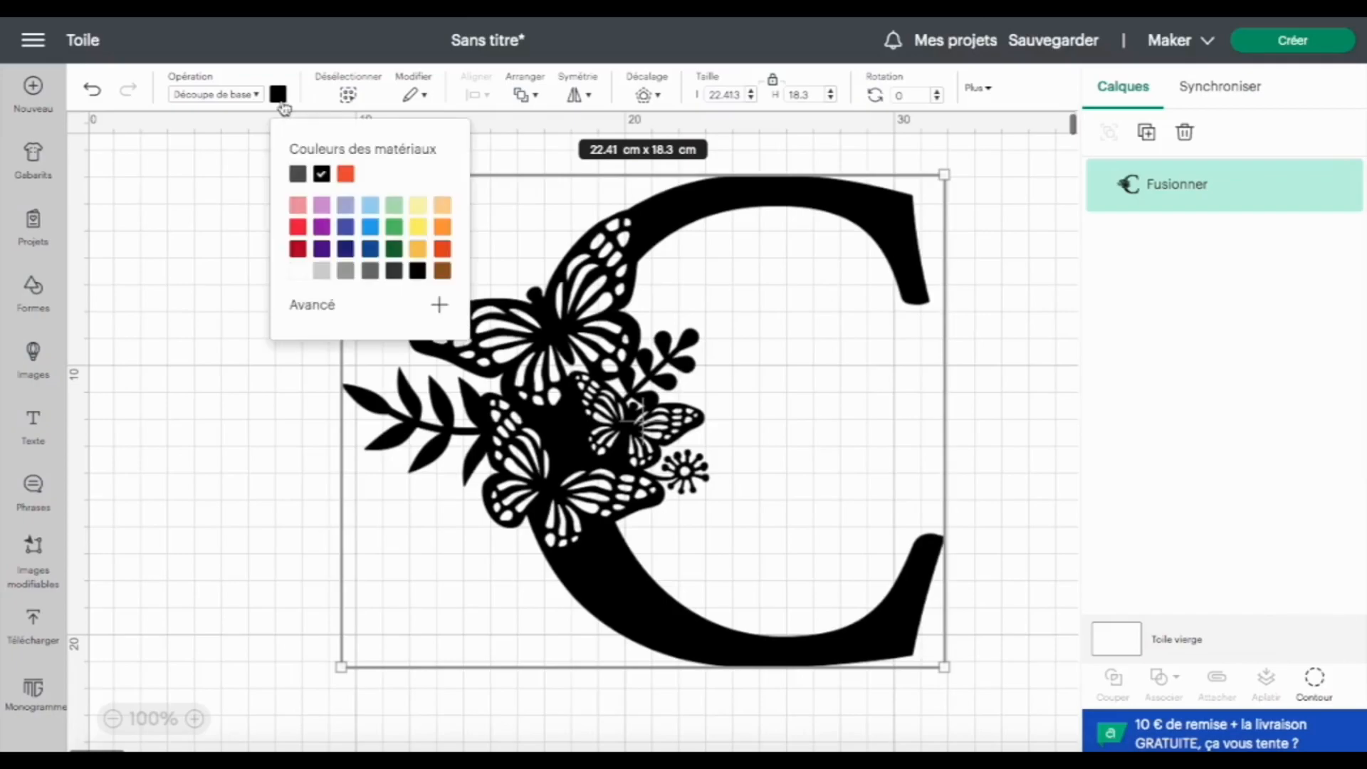
left_click(322, 271)
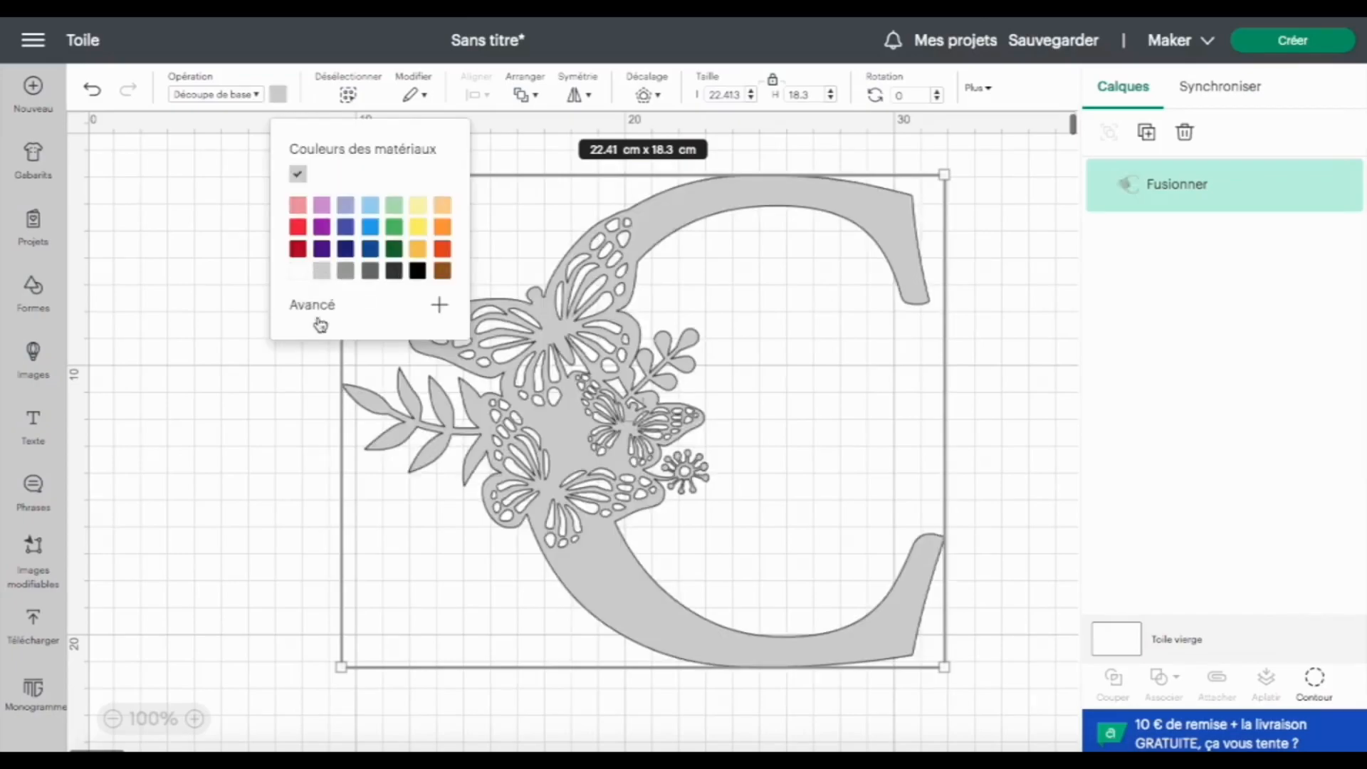
left_click(280, 98)
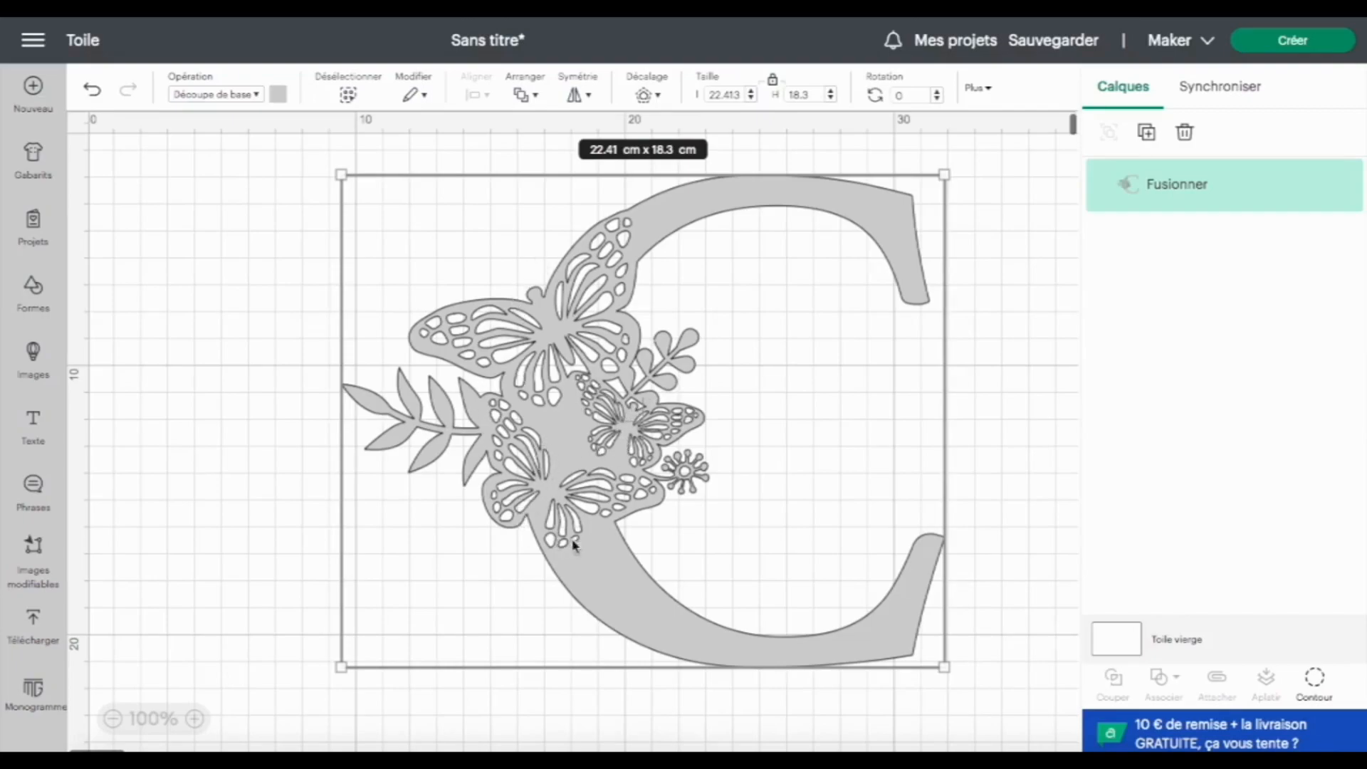
Preview the design on the cutting mat, check the order subtotal, and return to the canvas without ordering
left_click(1306, 46)
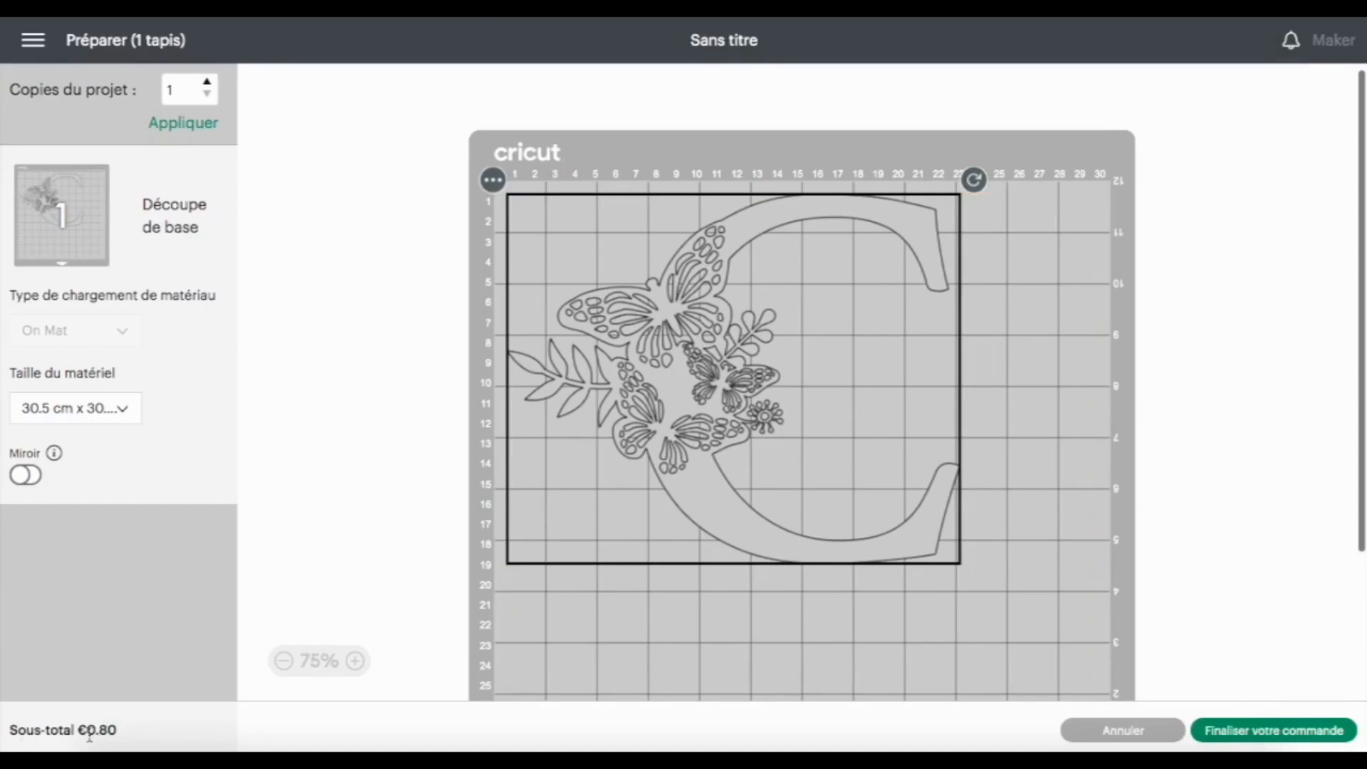
left_click_drag(106, 731, 8, 735)
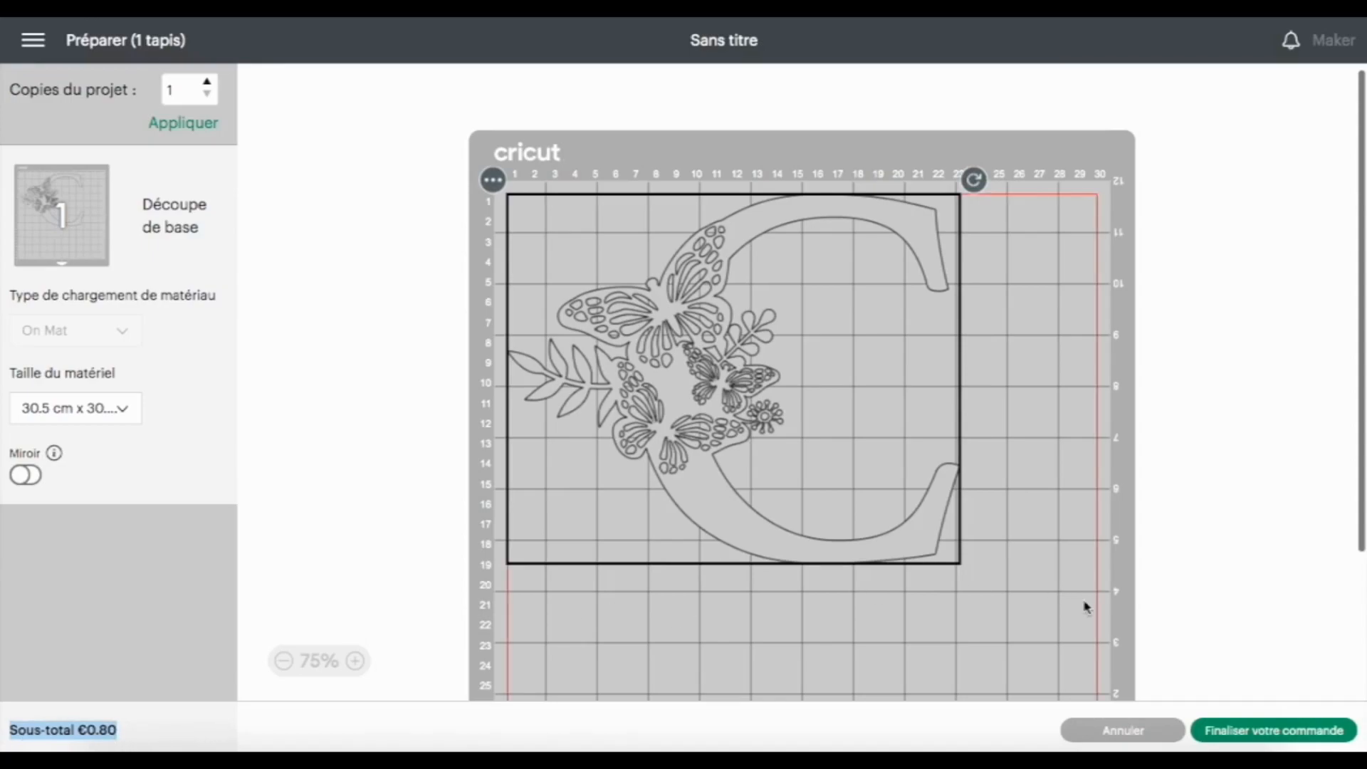
left_click(1098, 735)
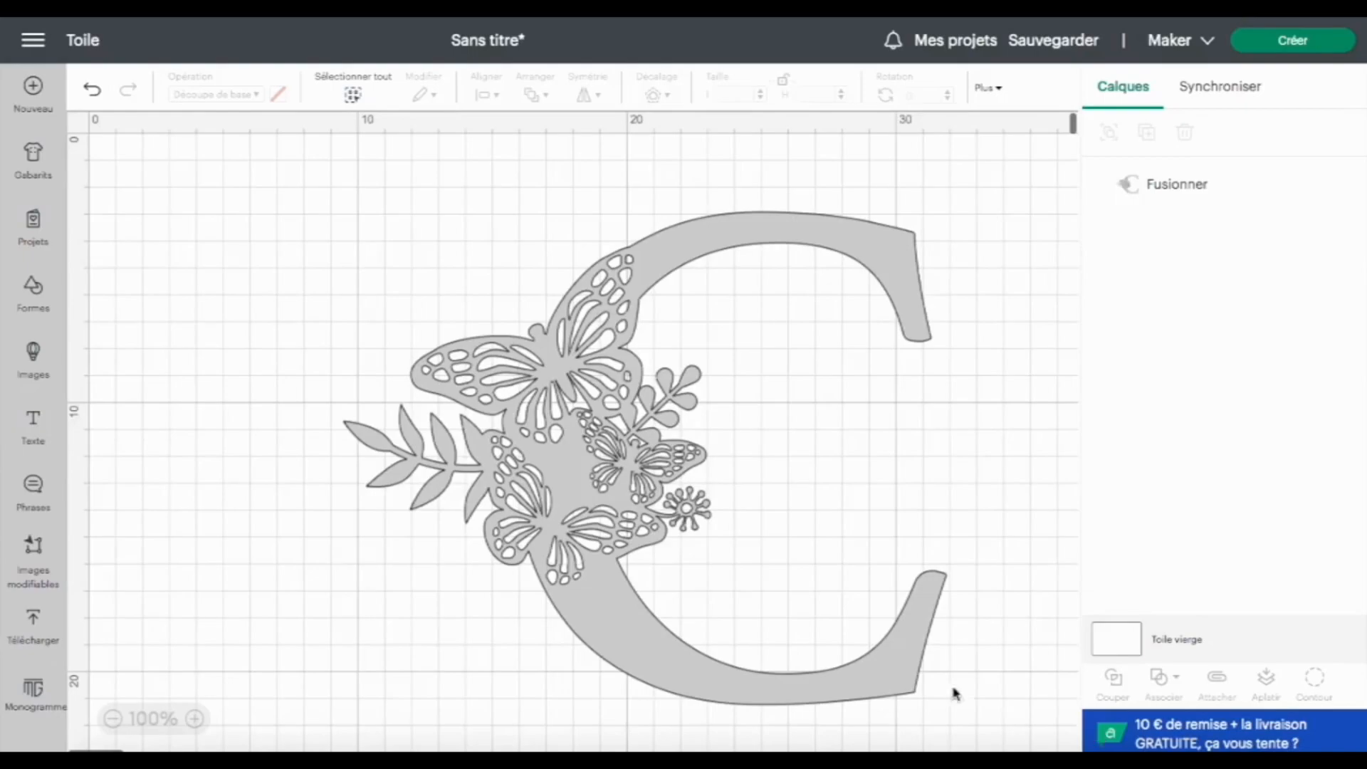
Move the merged letter C design about 6 cm to the left on the canvas
left_click_drag(570, 503, 404, 491)
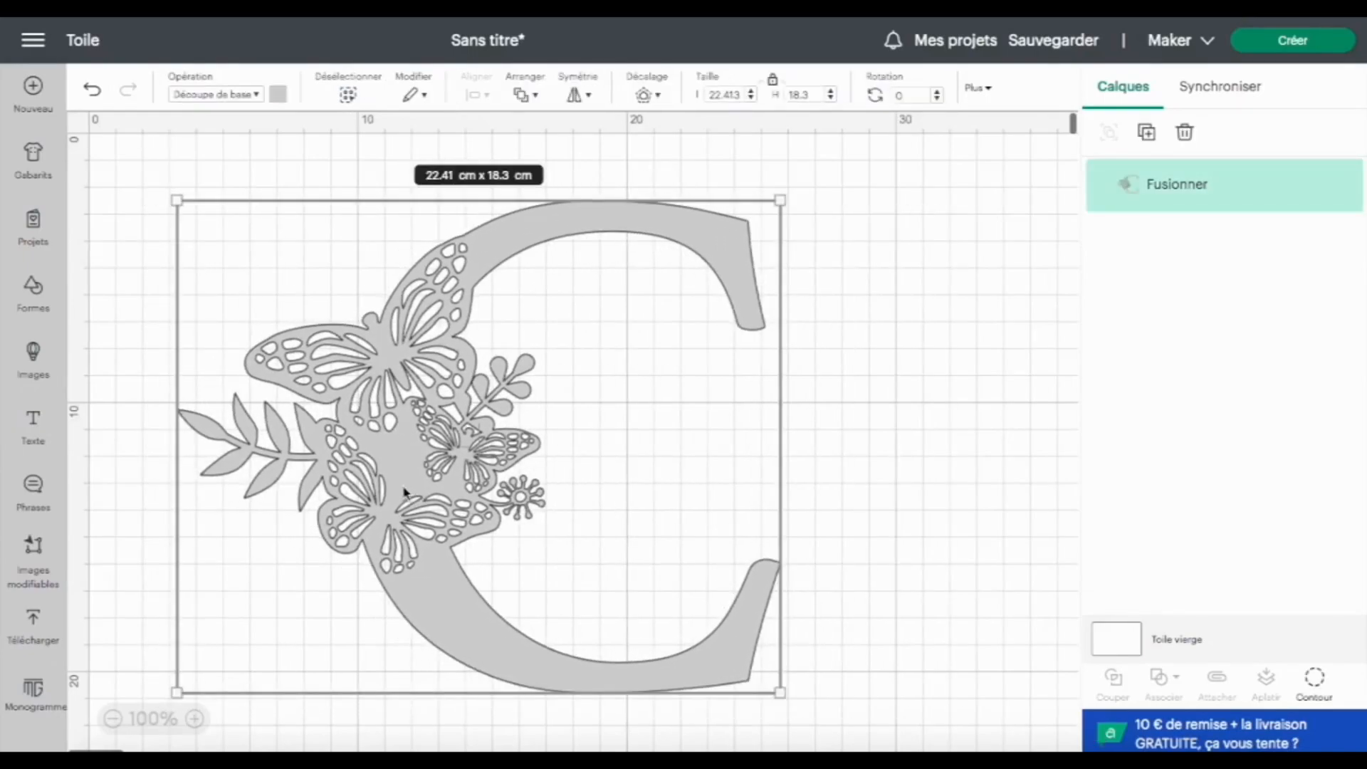